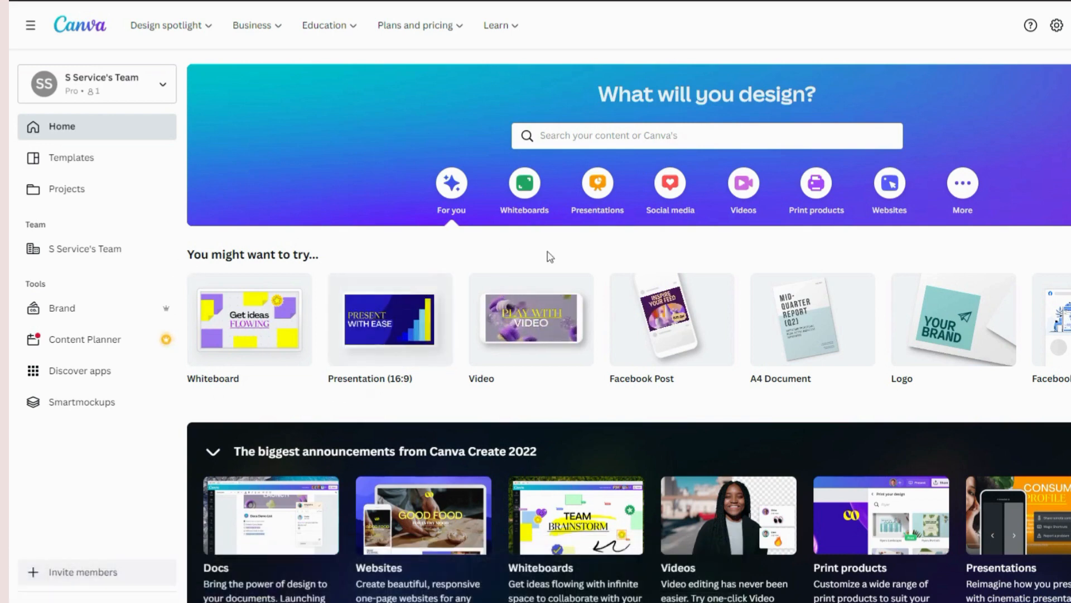
- Create a blank 1920 × 1080 px video design and check the available resize options
mouse_move(547, 338)
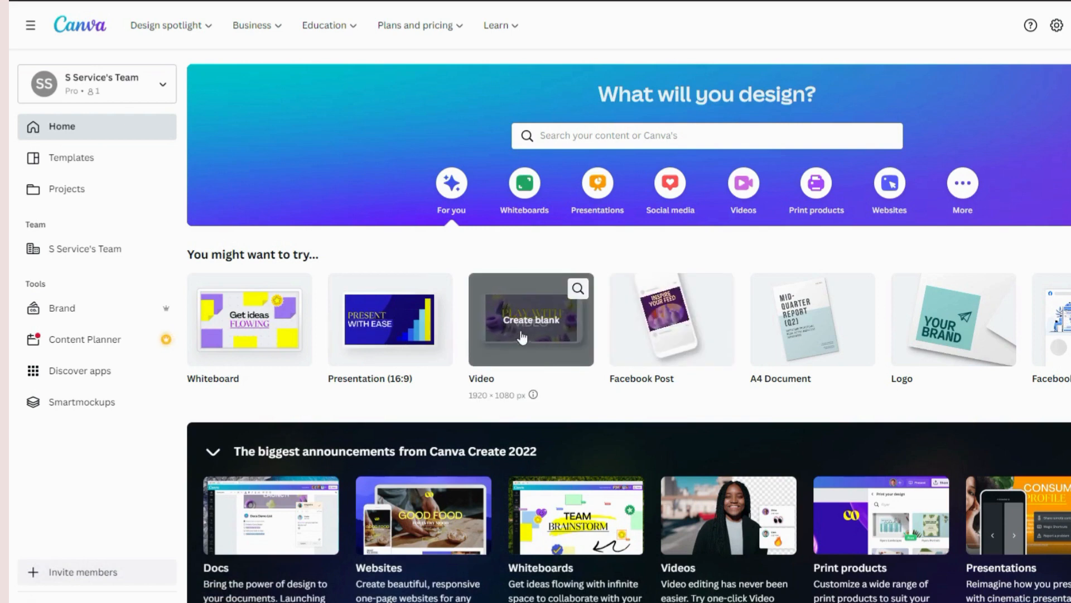
click(521, 329)
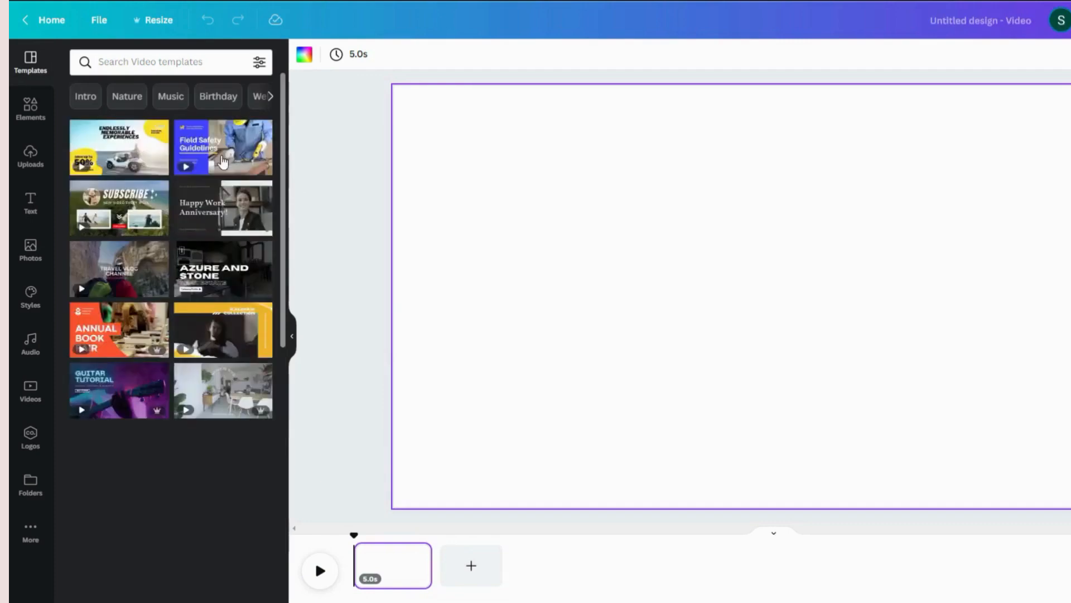
click(156, 21)
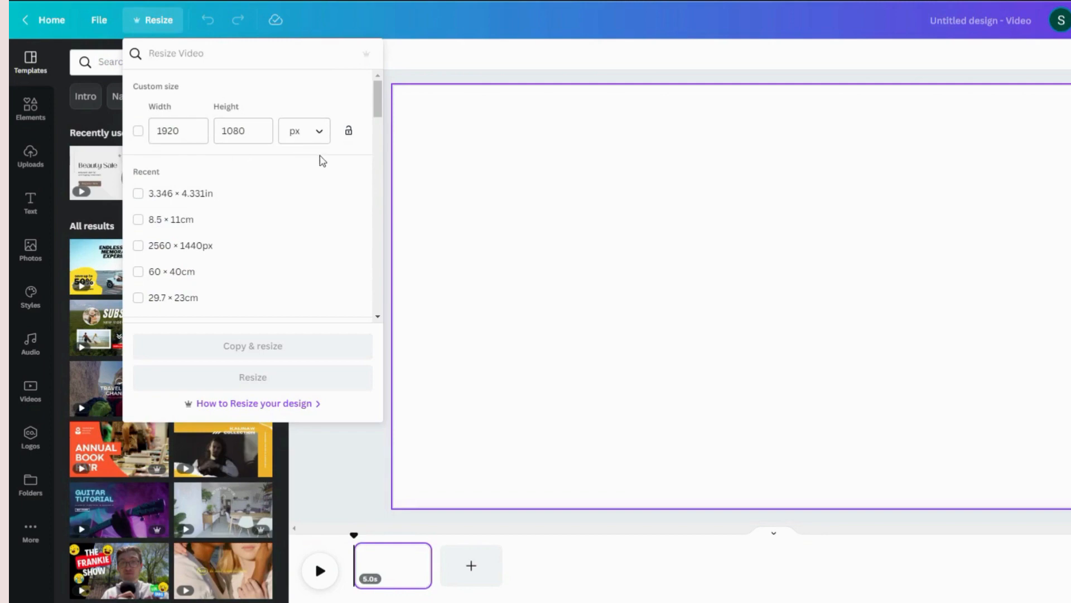
click(520, 189)
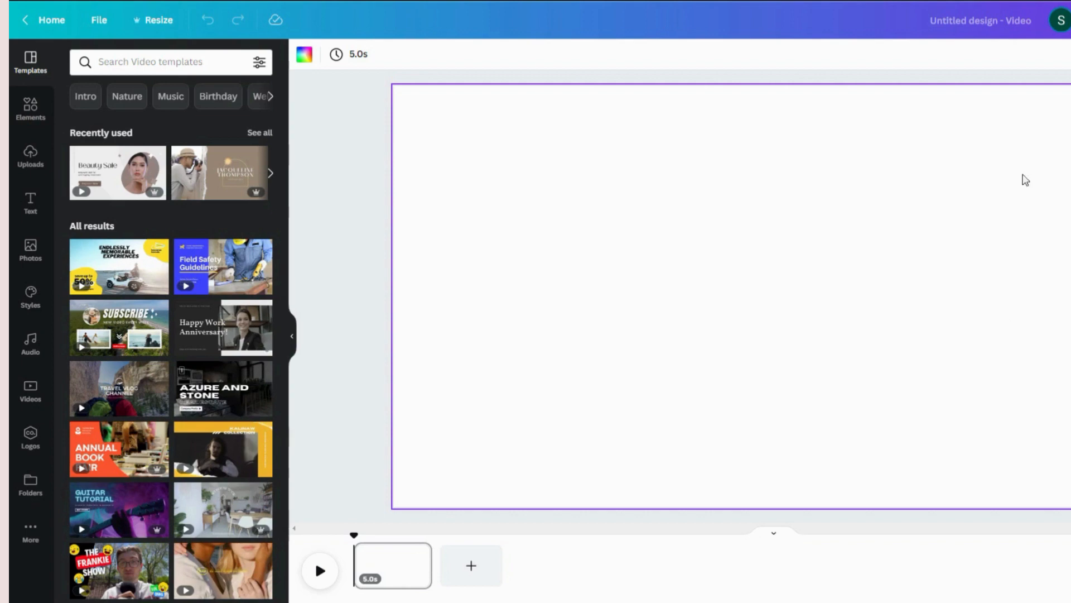
- Add the plain circular frame from the Frames collection and move it to the right half of the page
click(27, 118)
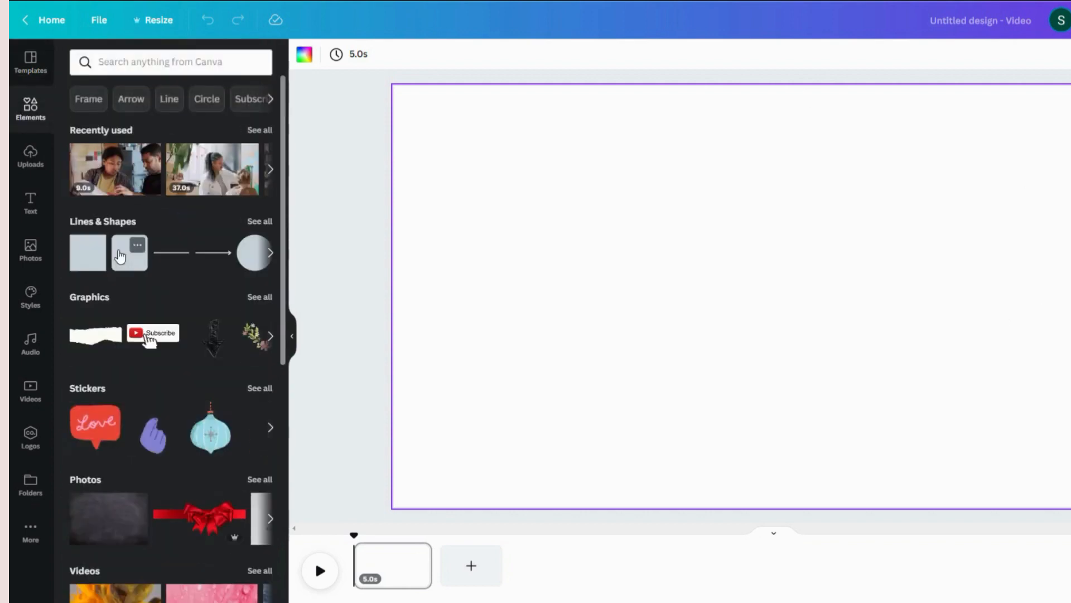
scroll(131, 378, down, 8)
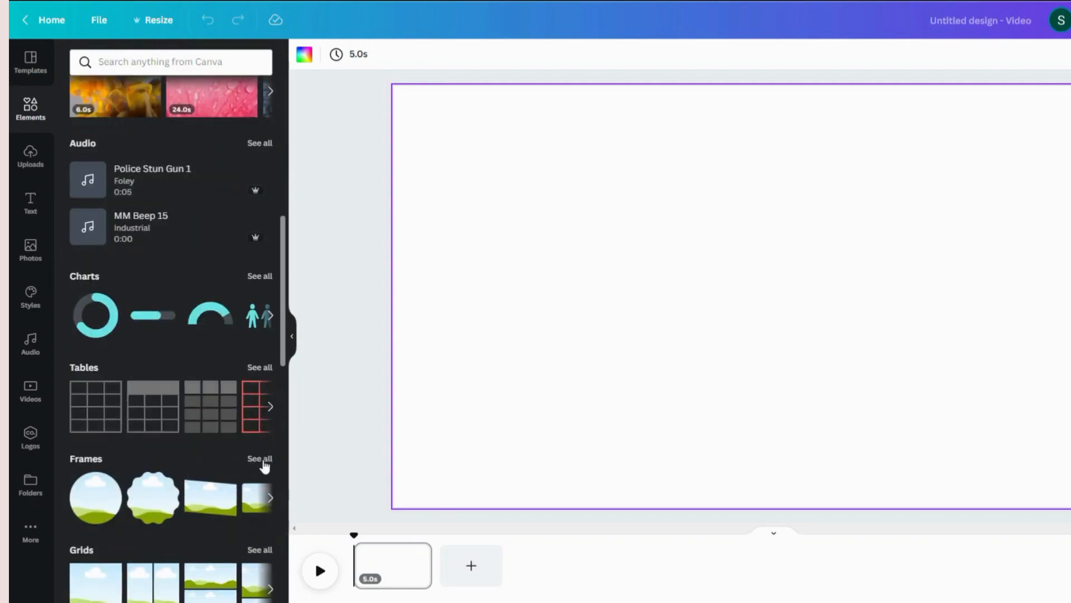
click(262, 461)
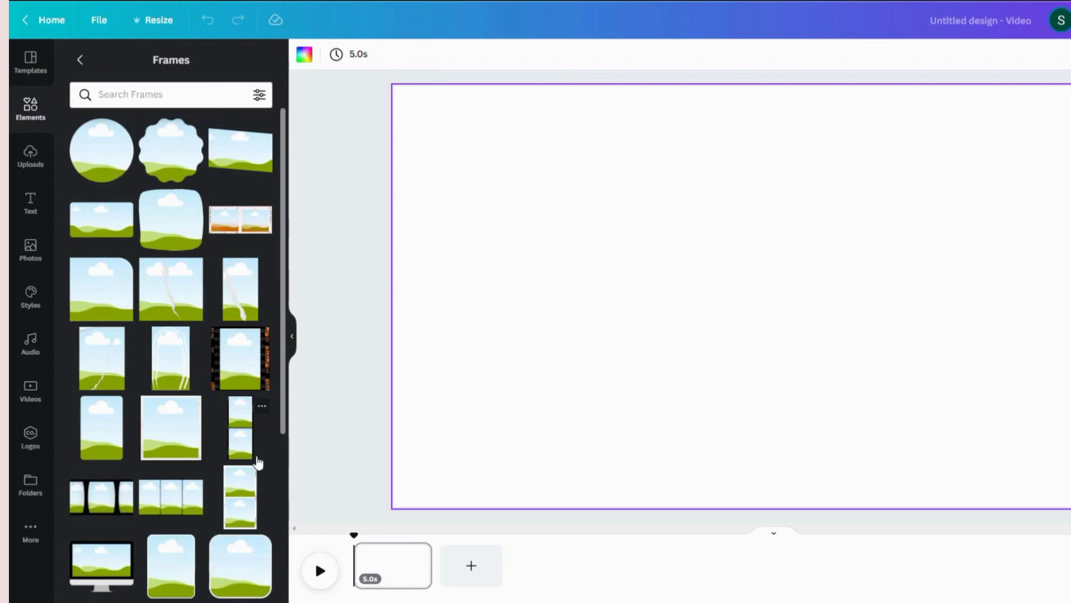
click(99, 160)
drag(781, 299, 909, 286)
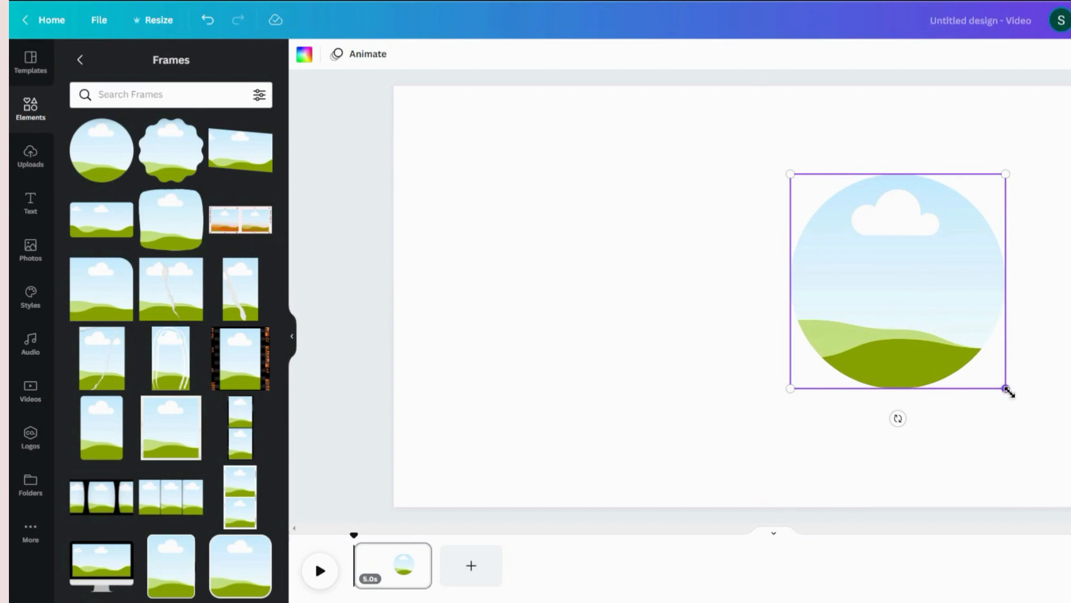
- Enlarge the circular frame to about two thirds of the page height and centre it vertically on the page
drag(1008, 391, 1070, 456)
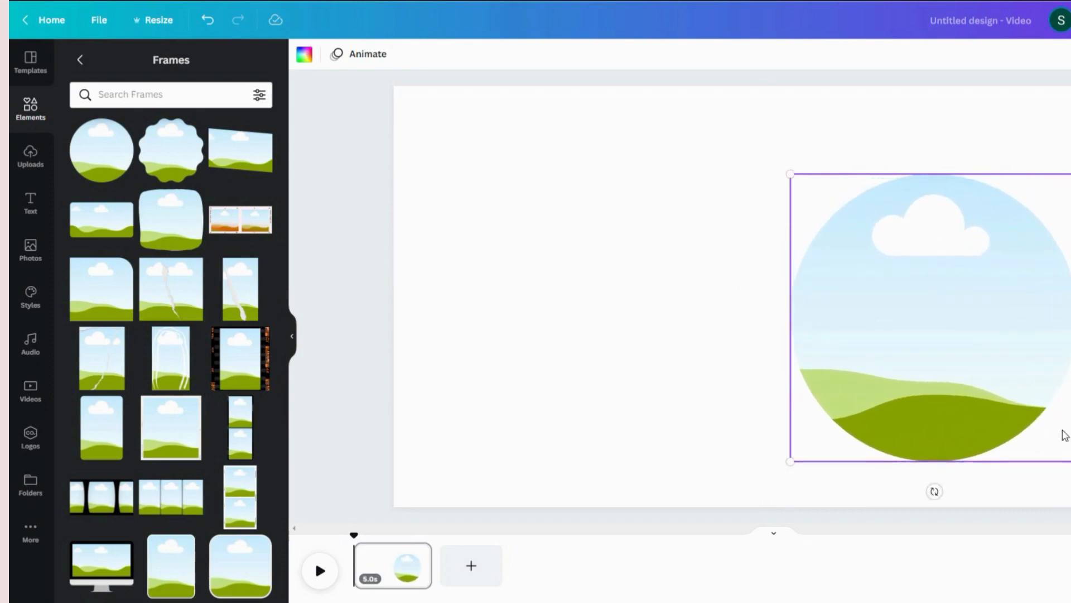
drag(980, 364, 986, 335)
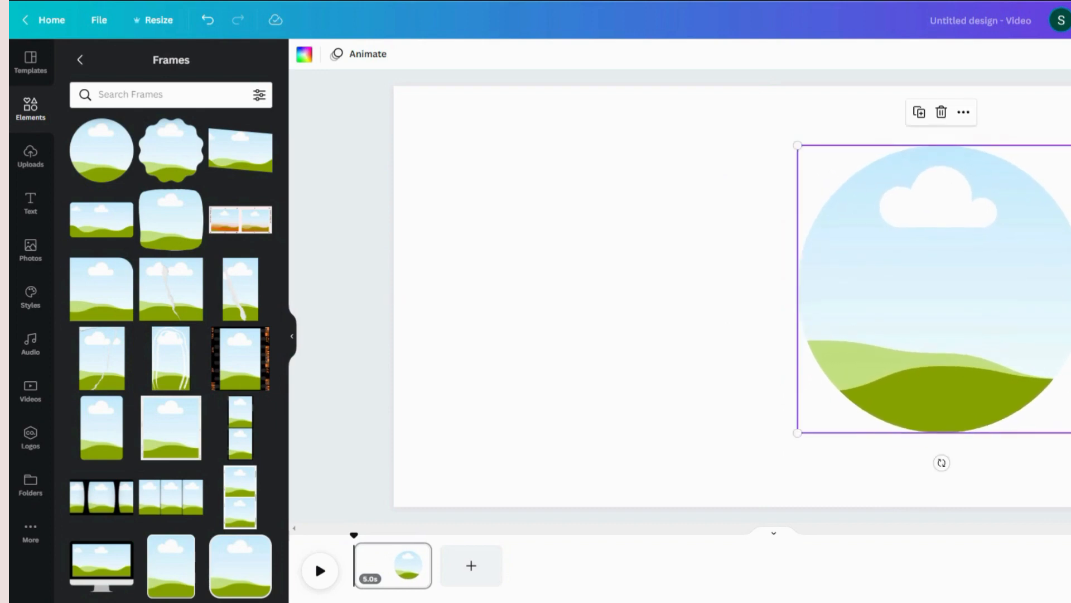
key(Escape)
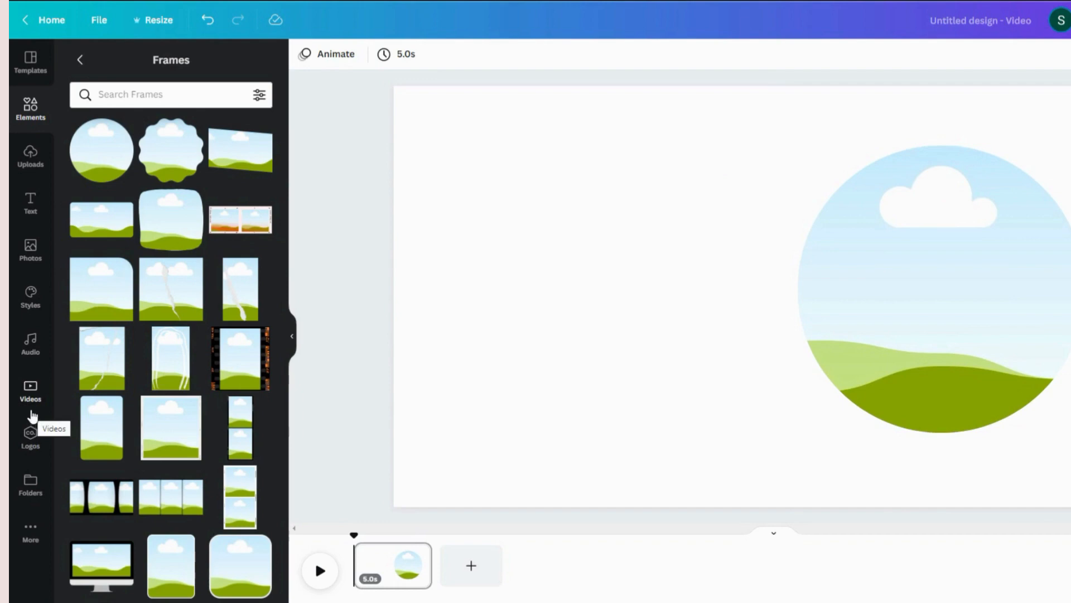
- Search the stock videos for "CRAFT" and filter the results to Free
click(30, 391)
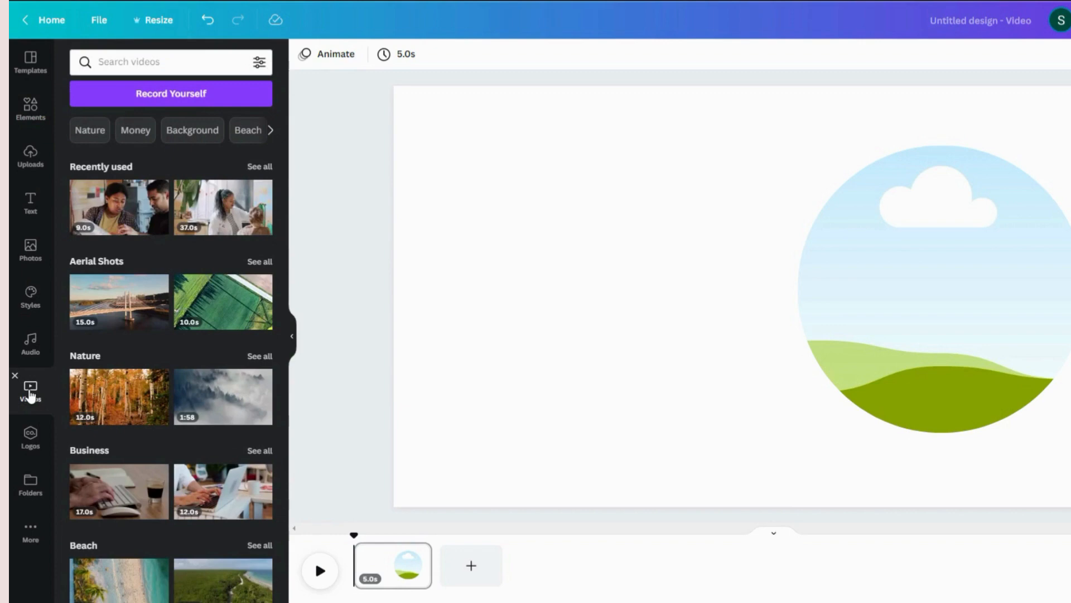
click(179, 61)
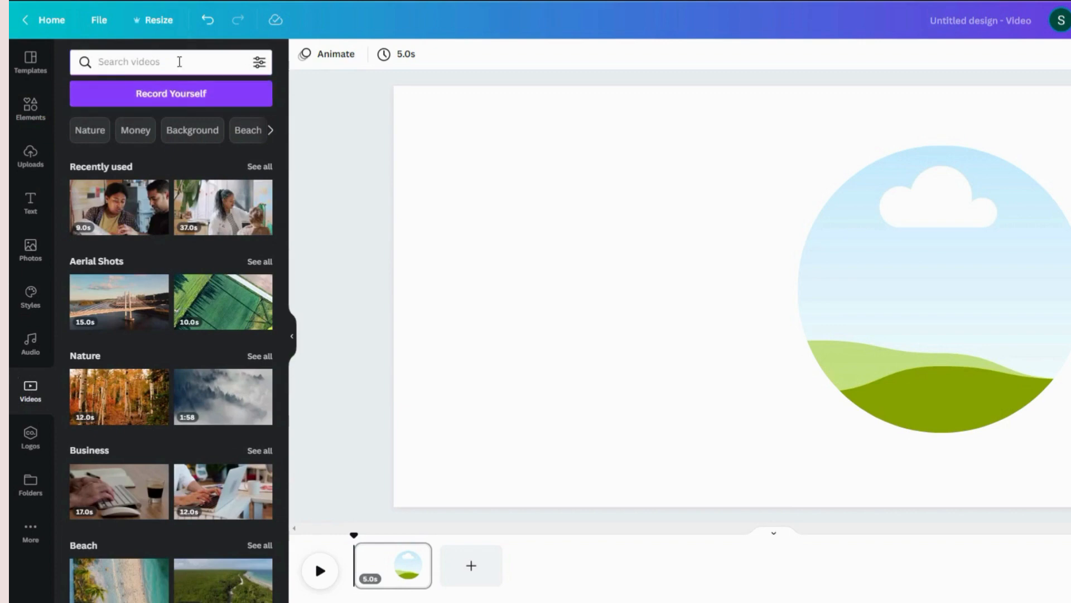
text(CRAFT)
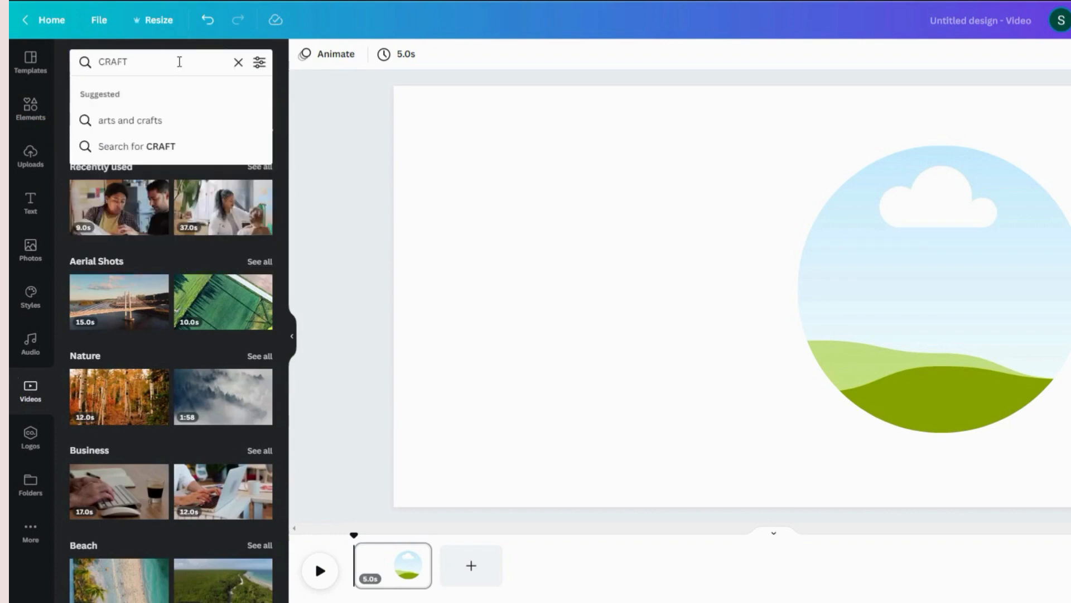
click(259, 63)
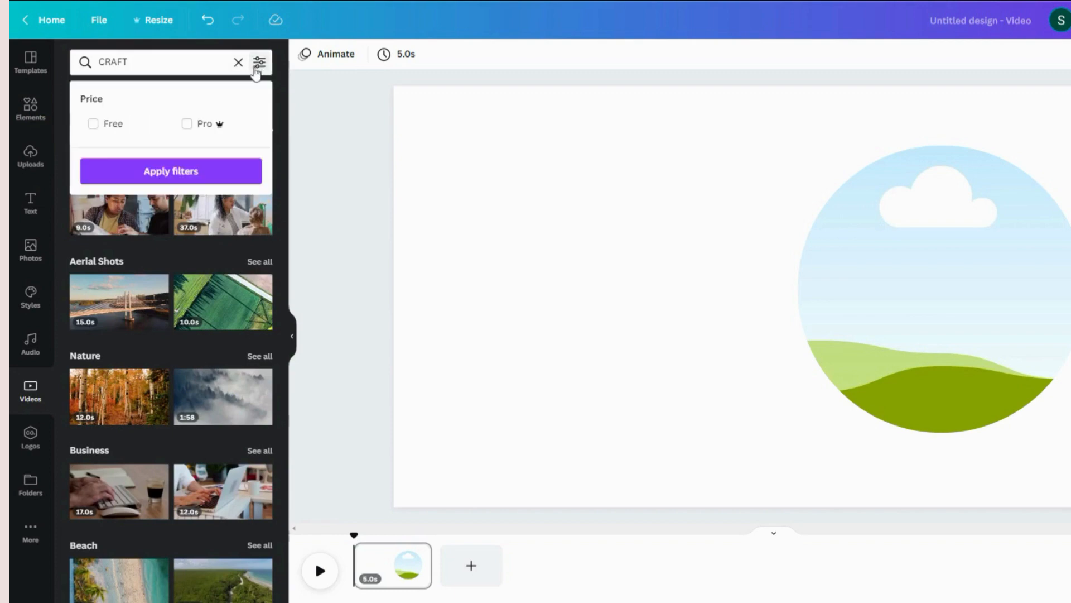
click(88, 131)
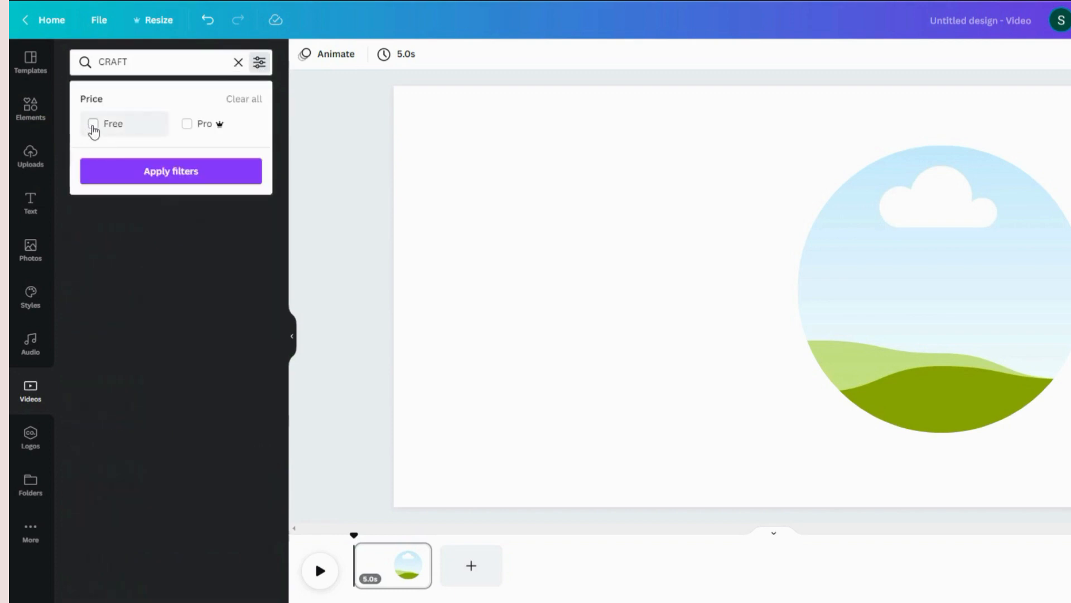
click(134, 173)
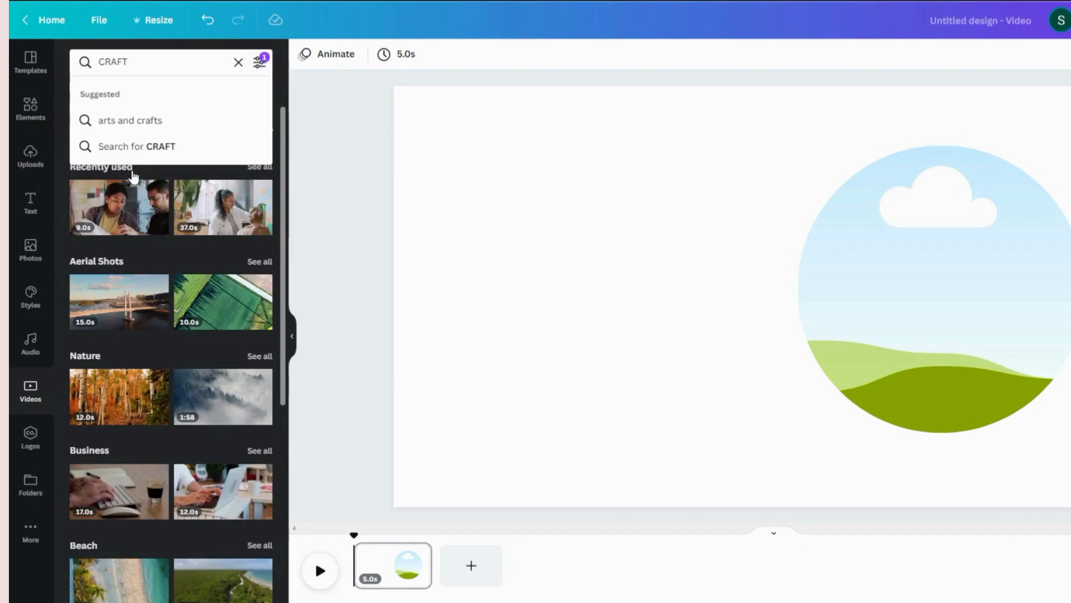
key(Return)
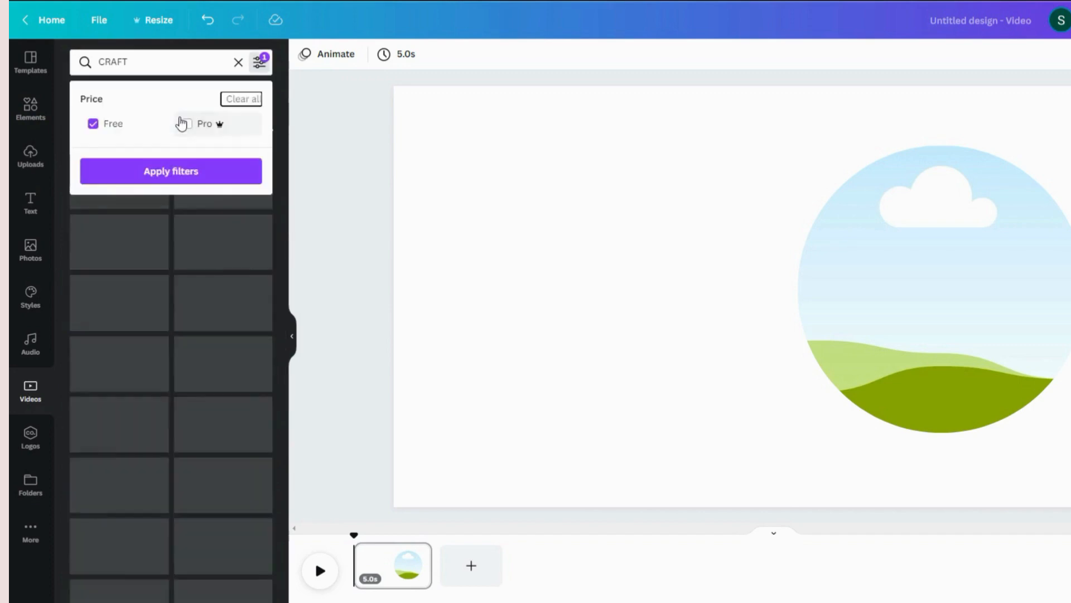
click(287, 240)
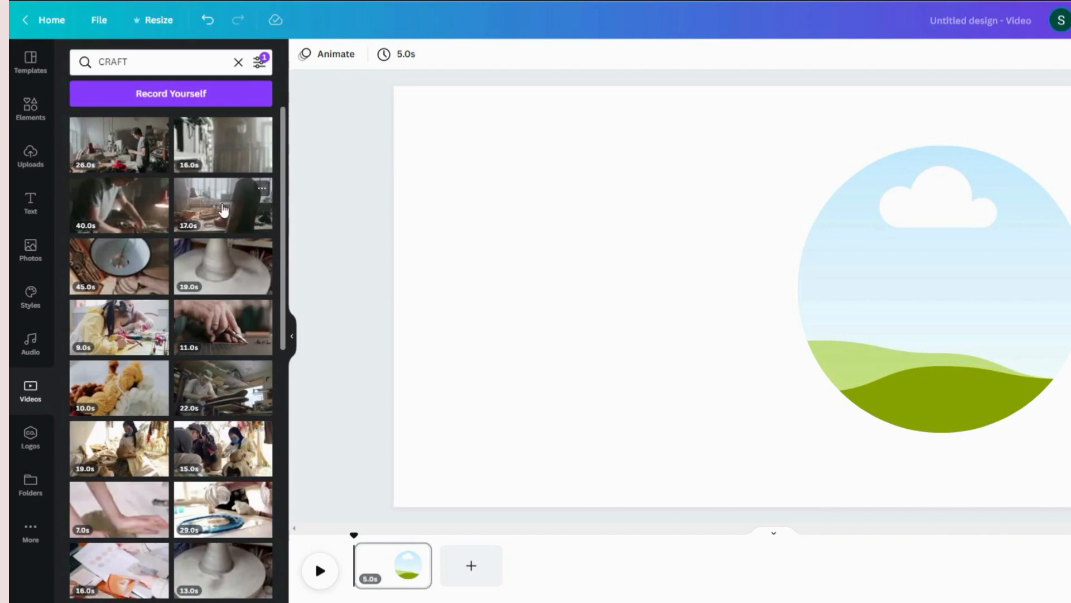
- Fill the circular frame with the 12.0s clip of a craftsman at his workbench, cropped to show him inside the circle
scroll(215, 212, down, 3)
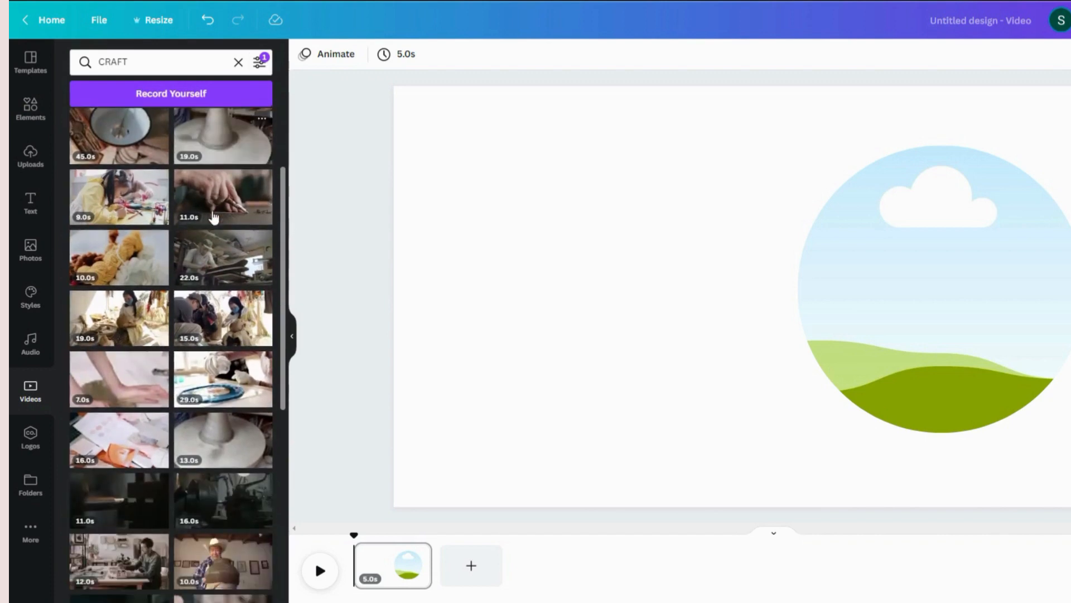
scroll(215, 212, down, 3)
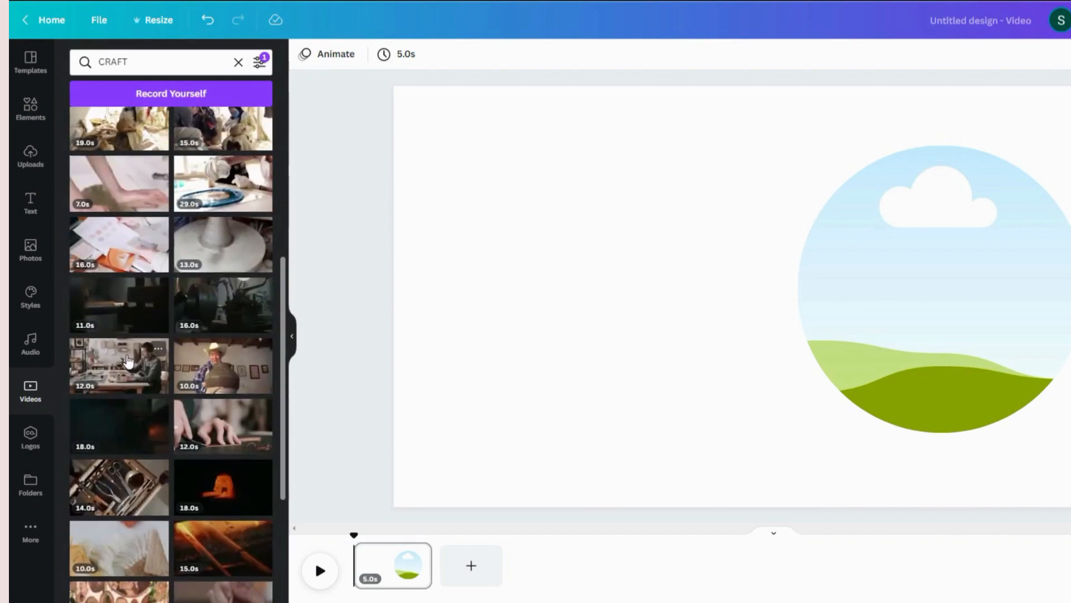
scroll(127, 371, down, 2)
scroll(127, 373, down, 4)
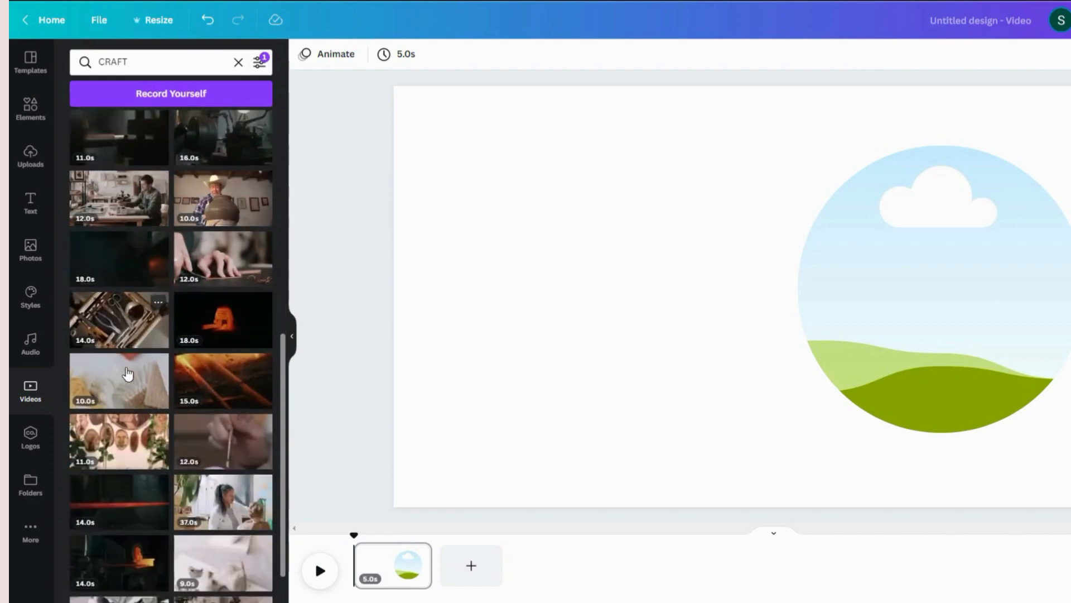
scroll(129, 372, down, 2)
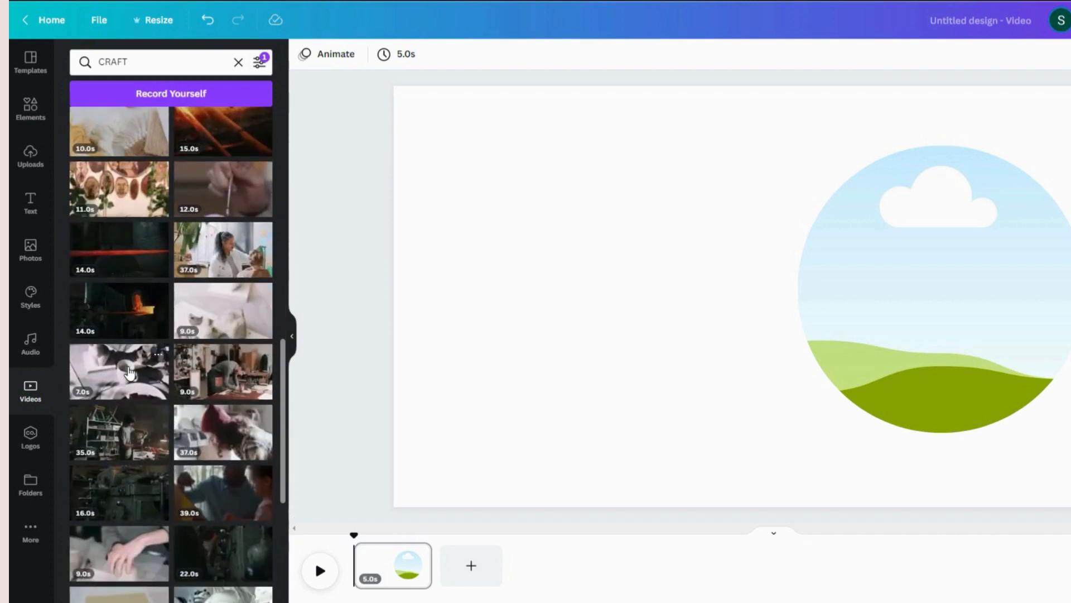
scroll(129, 372, down, 2)
scroll(129, 372, down, 5)
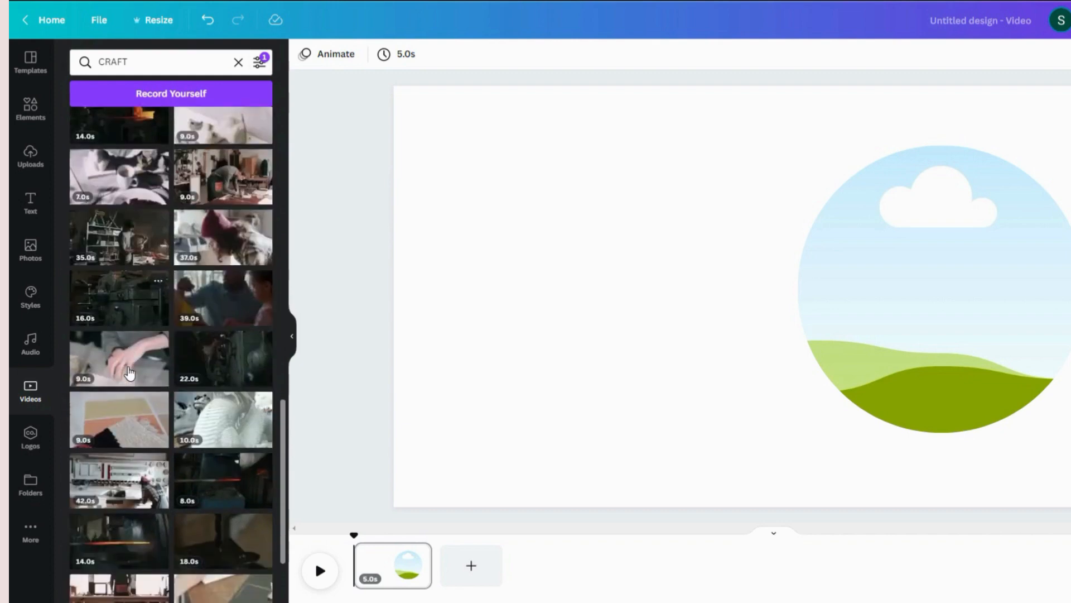
scroll(130, 373, down, 5)
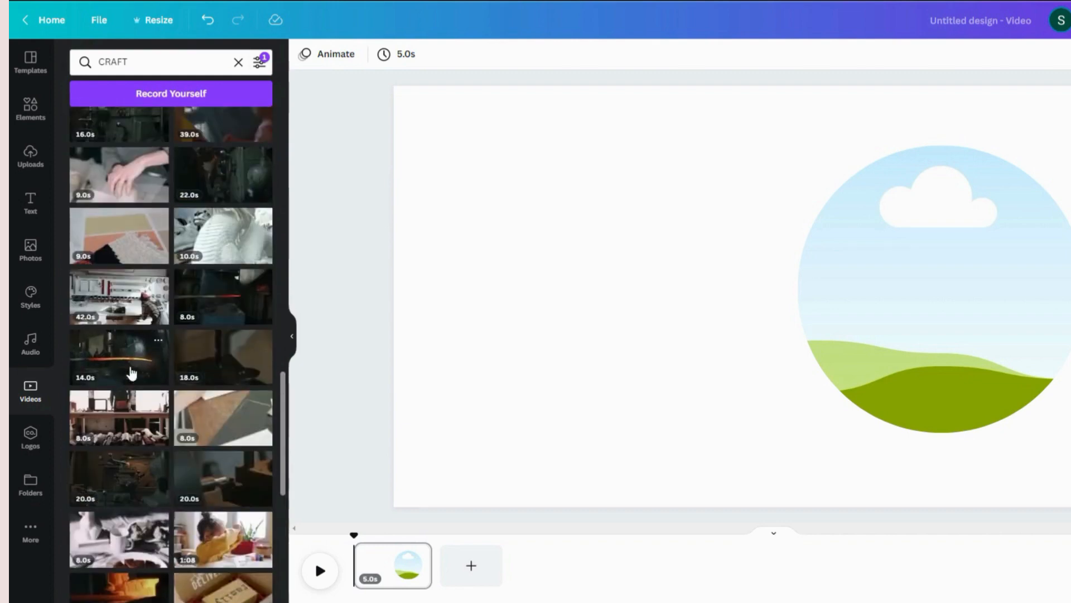
scroll(134, 368, up, 4)
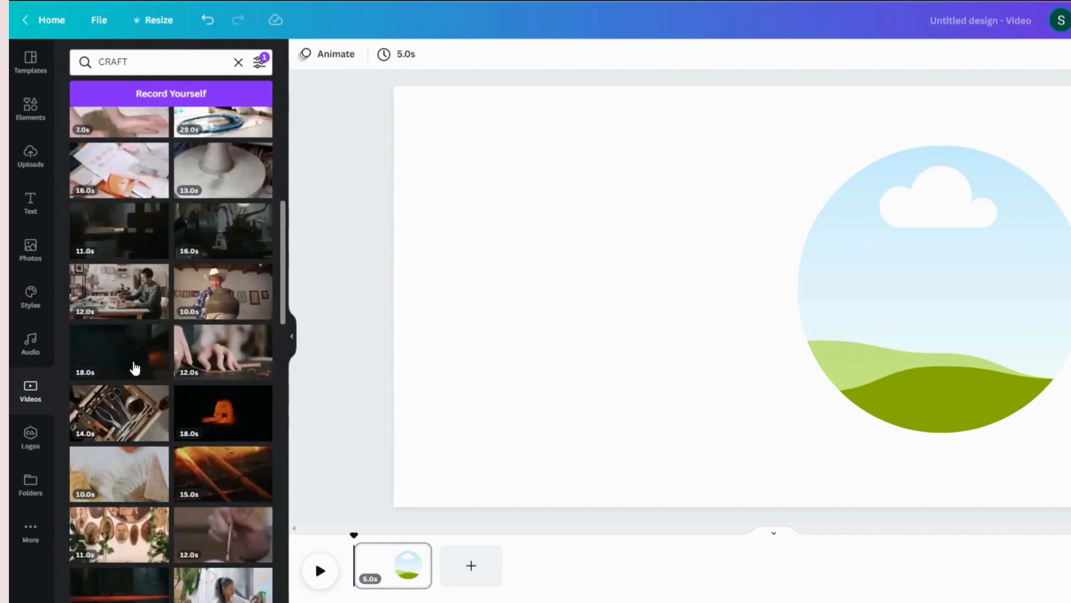
drag(126, 393, 790, 273)
double_click(927, 231)
key(Return)
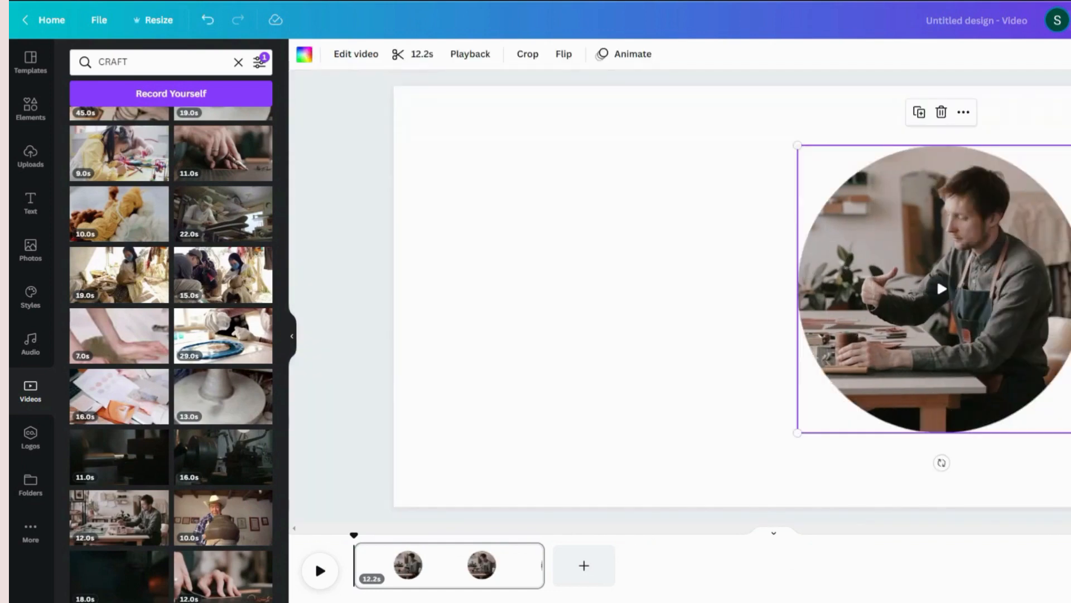
click(731, 116)
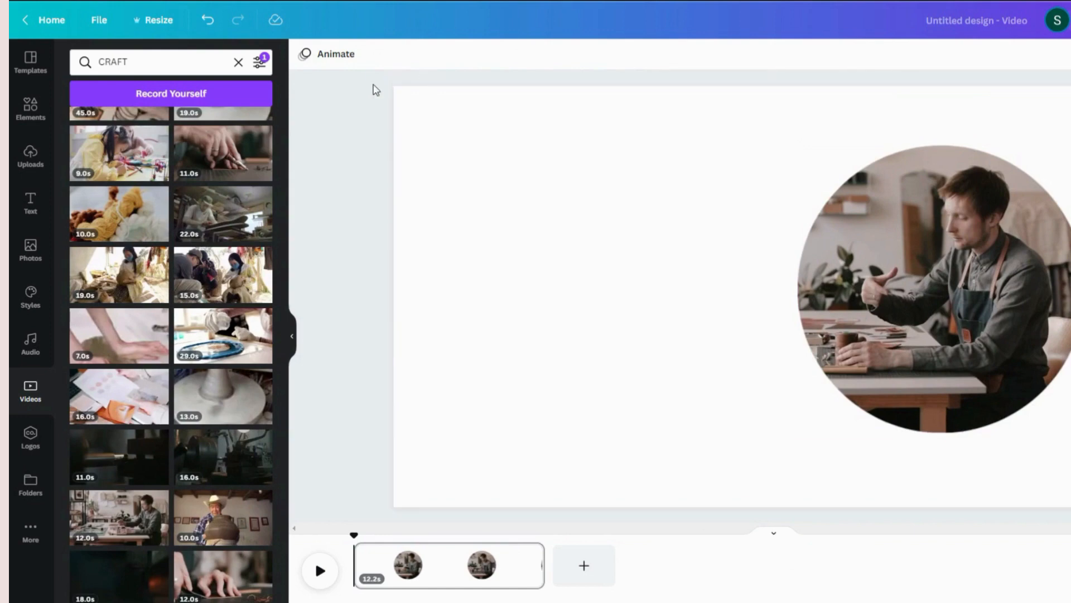
- Set the page background to the custom pale pinkish-grey colour #F1EBEB
click(433, 122)
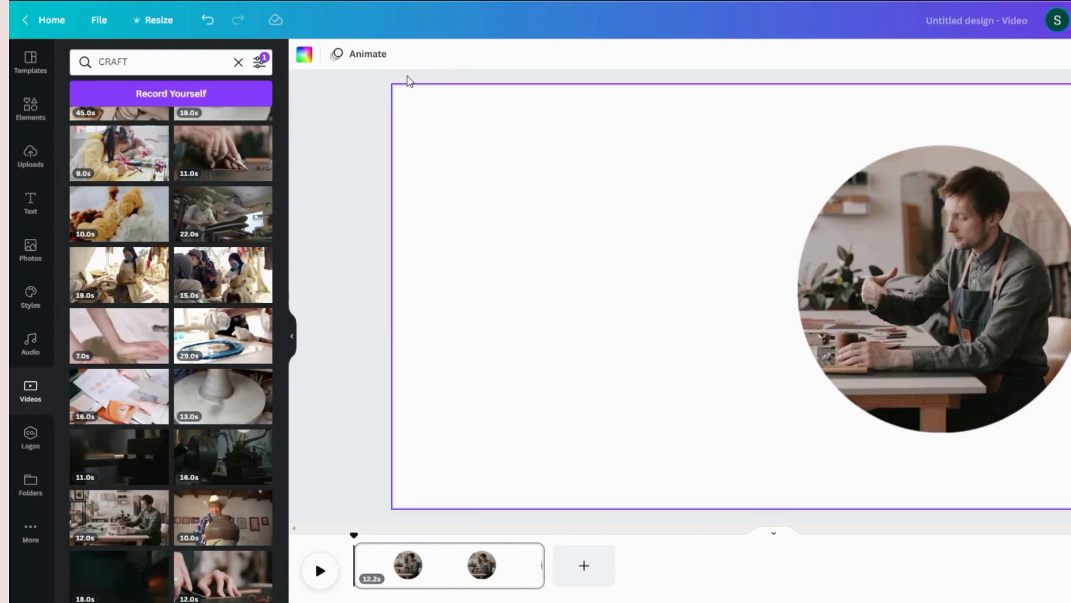
click(304, 55)
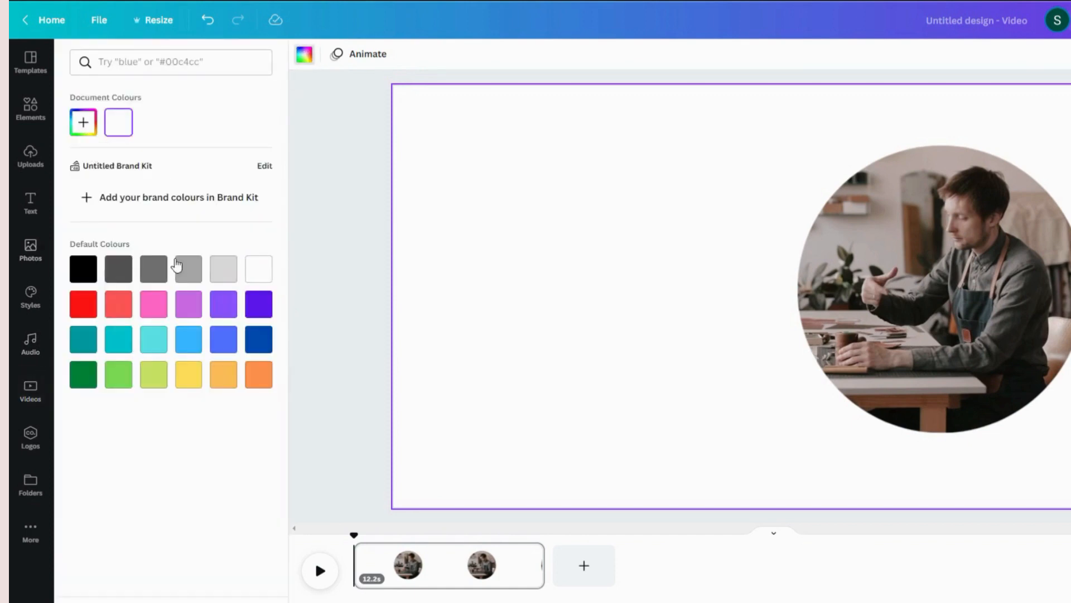
click(193, 277)
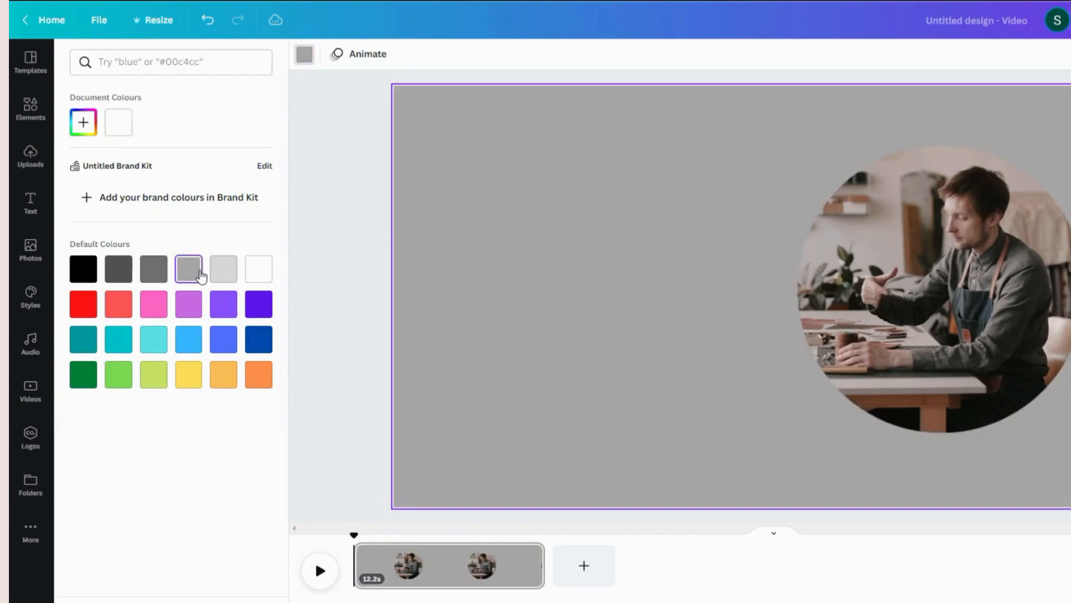
click(228, 271)
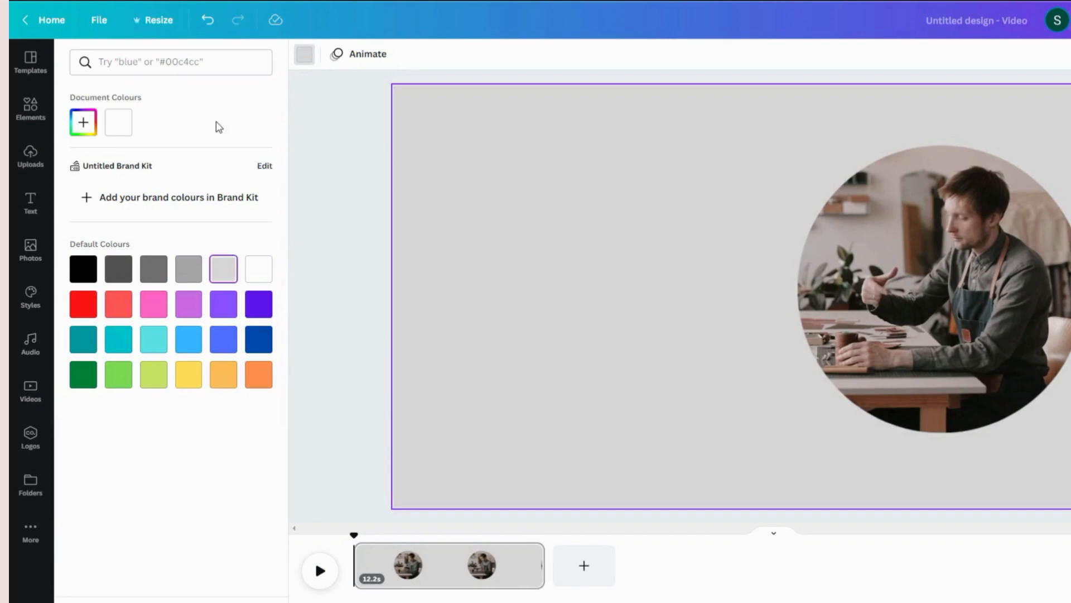
click(83, 122)
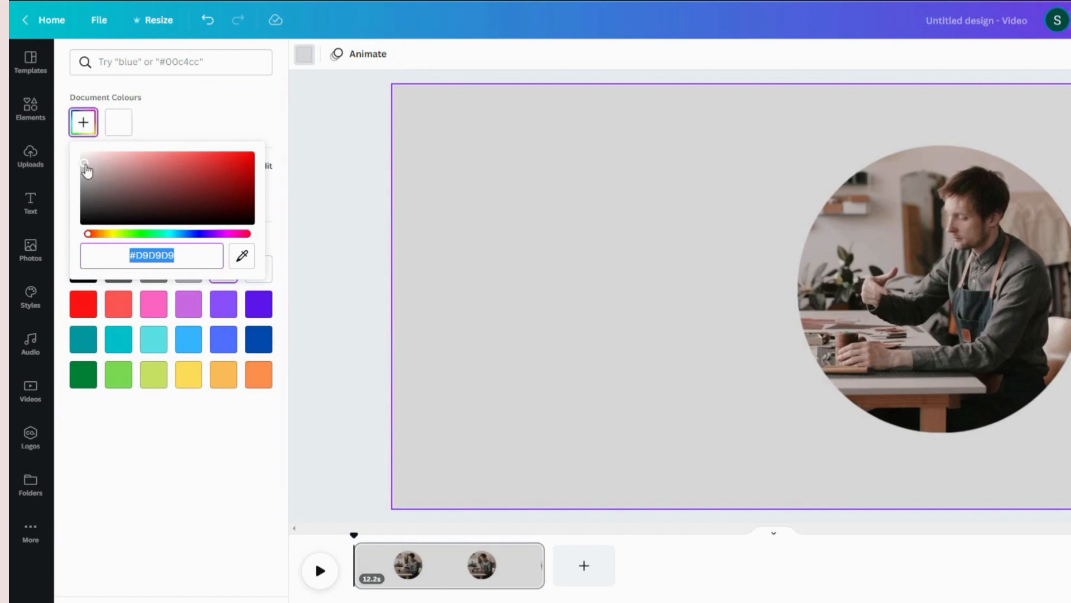
drag(85, 164, 90, 157)
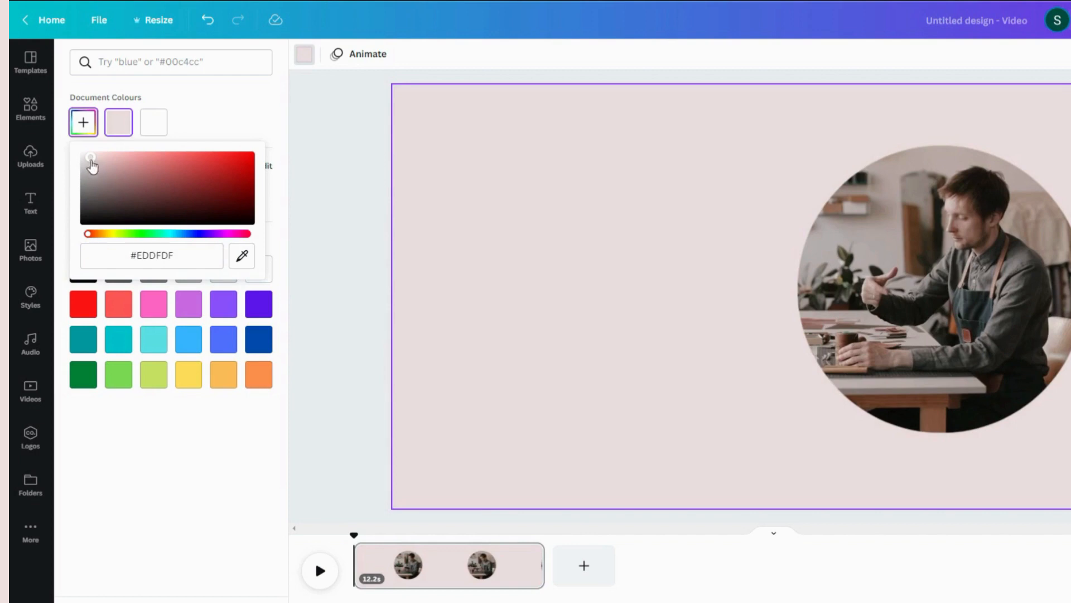
drag(90, 167, 84, 155)
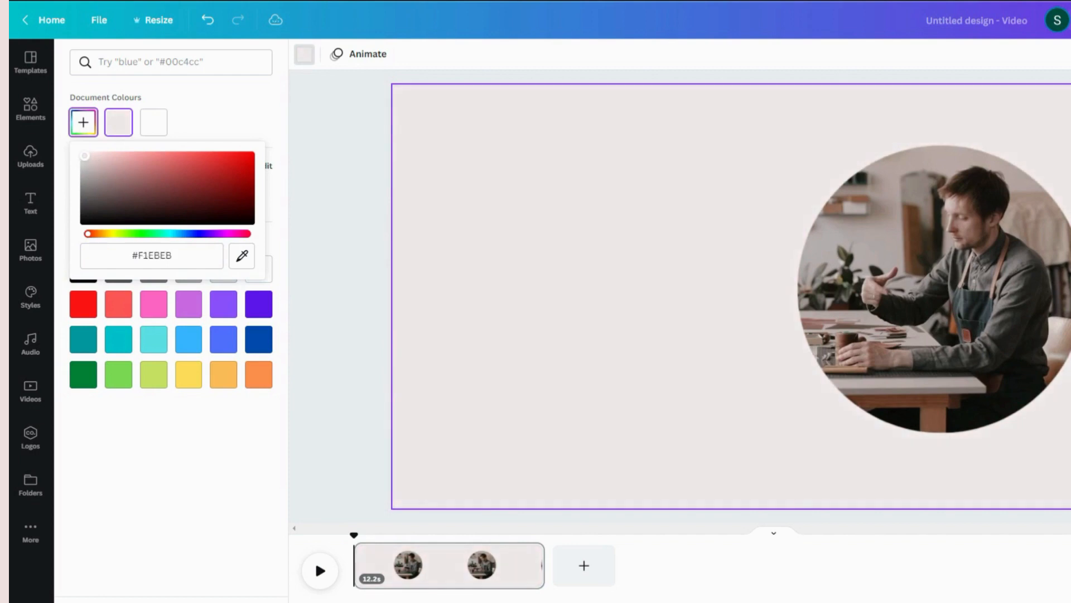
- Add a heading reading "TUTORIAL" in the empty area beside the circular frame
click(374, 179)
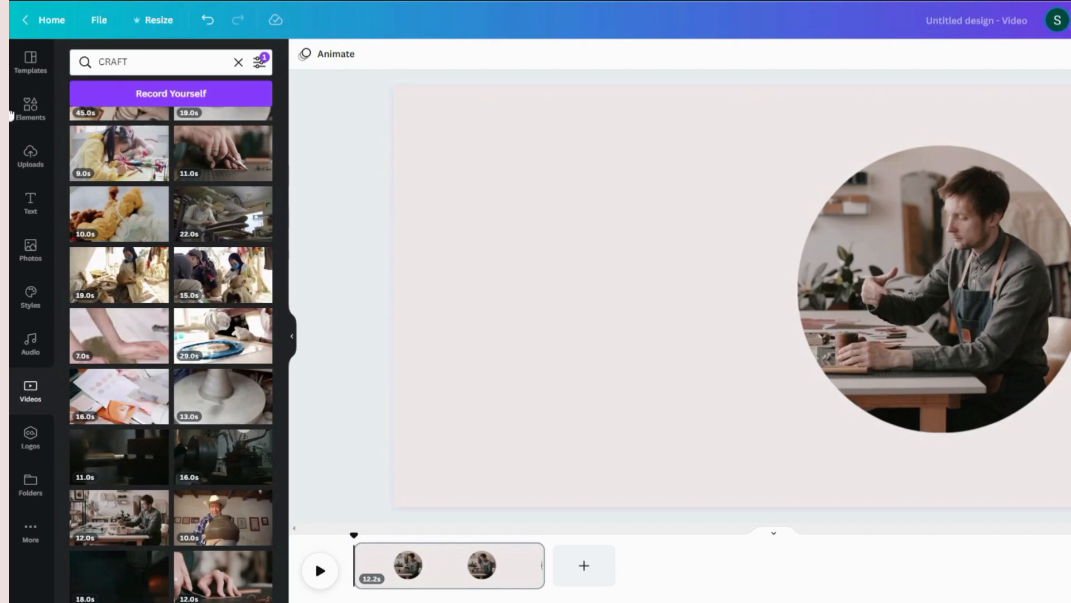
click(30, 211)
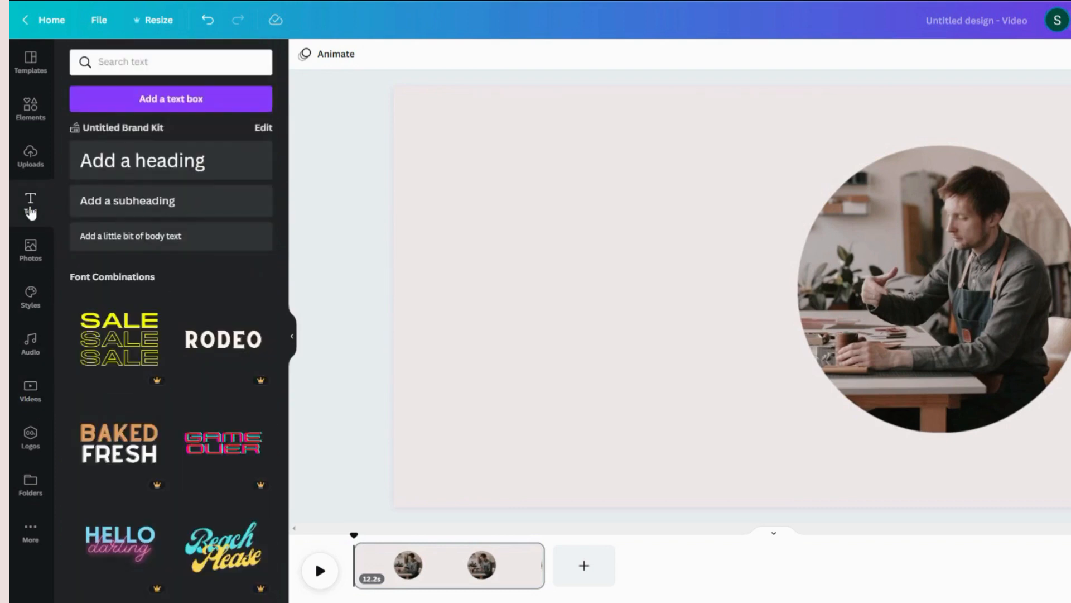
click(145, 170)
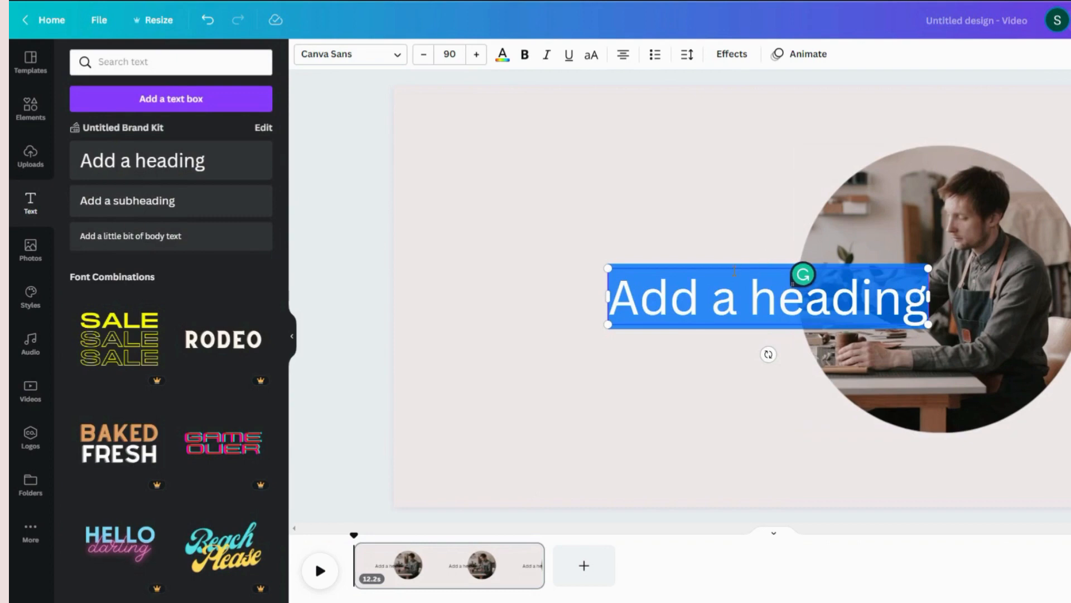
drag(737, 265, 577, 226)
triple_click(582, 254)
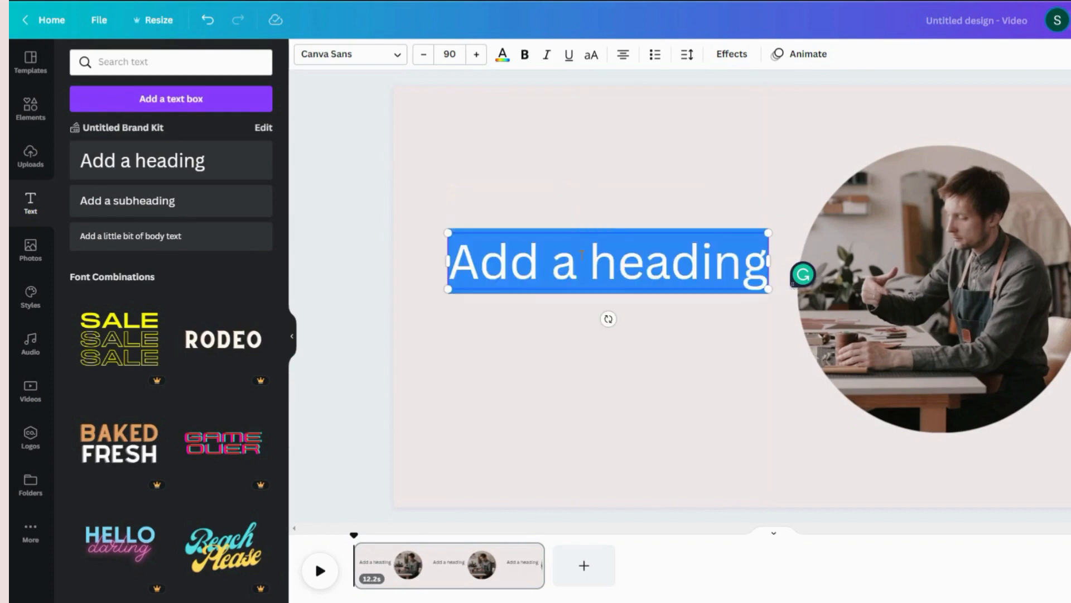
key(BackSpace)
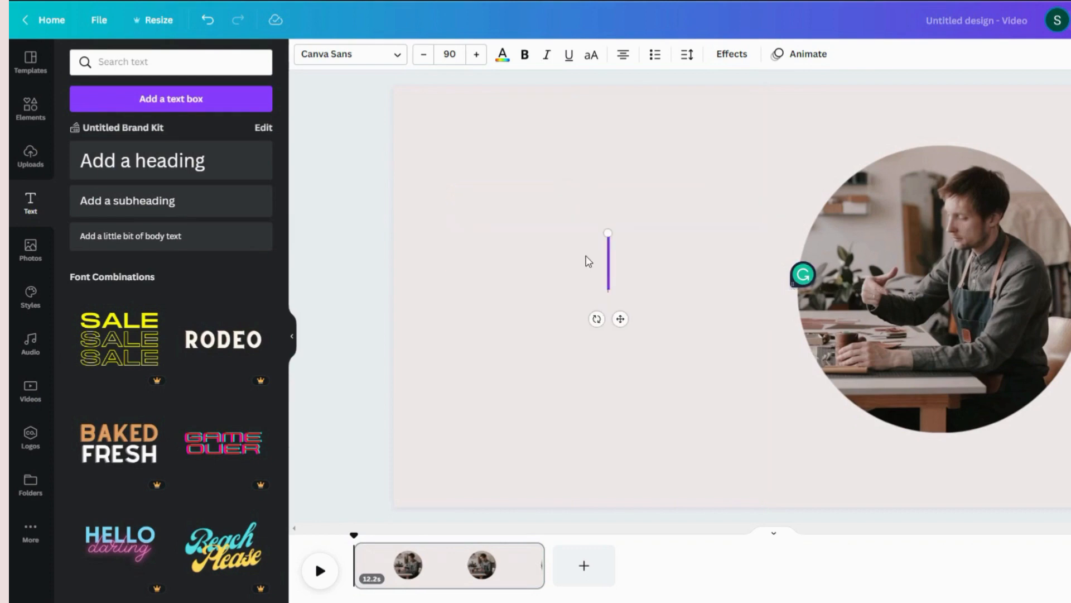
text(TUTOR)
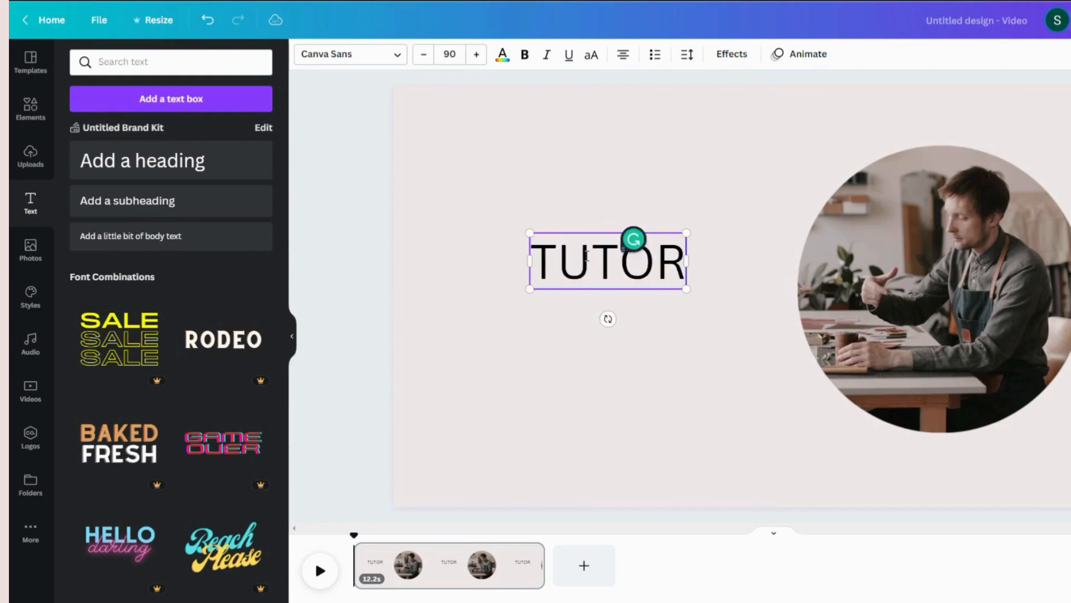
text(IAL)
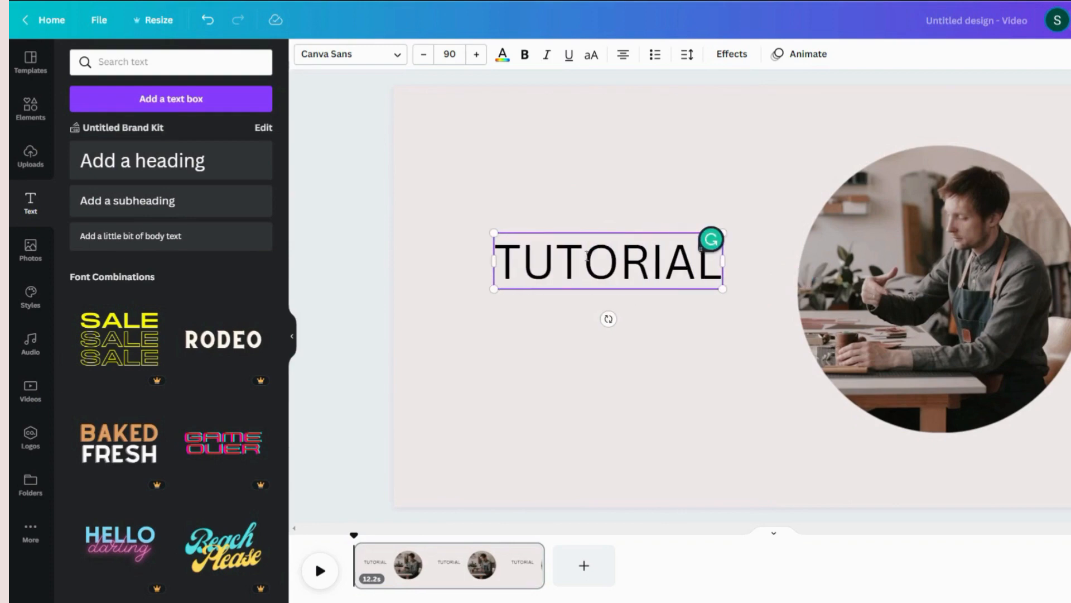
click(657, 170)
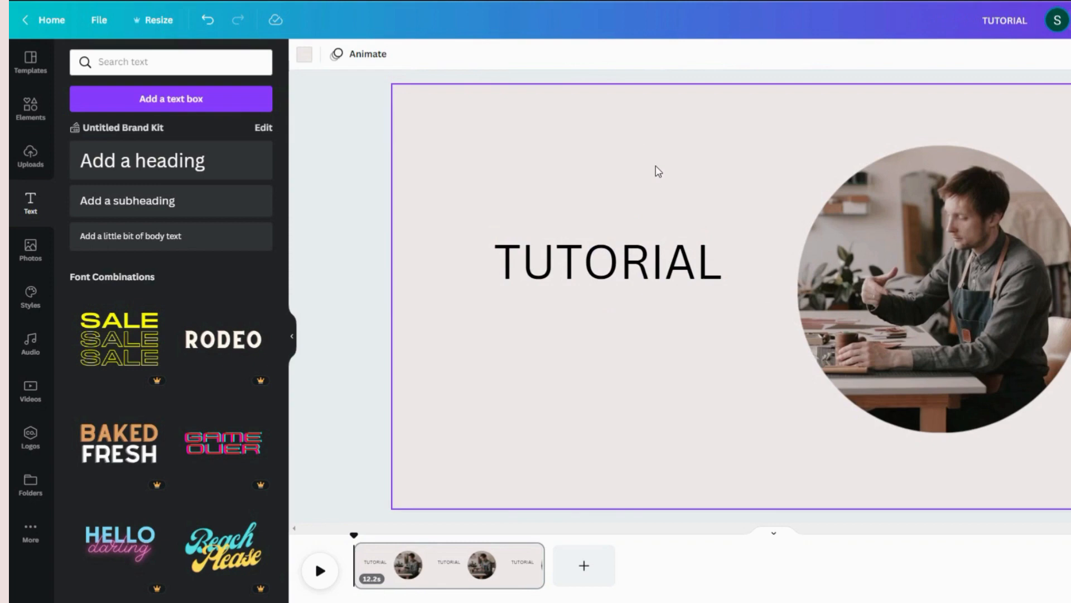
- Add a subheading reading "CANVA TIPS" directly beneath the TUTORIAL heading
click(647, 267)
click(167, 202)
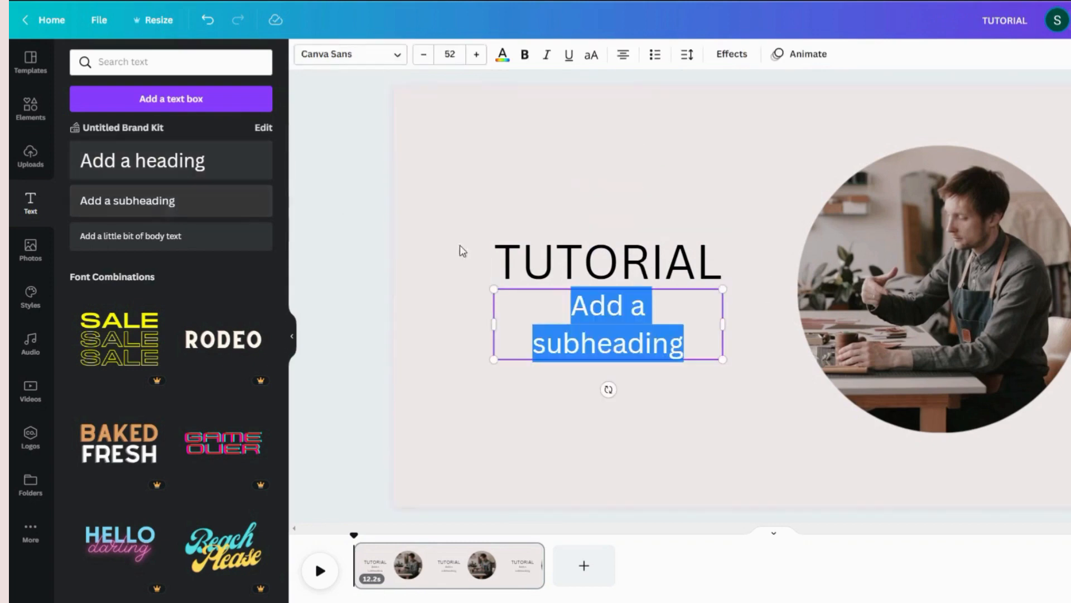
key(BackSpace)
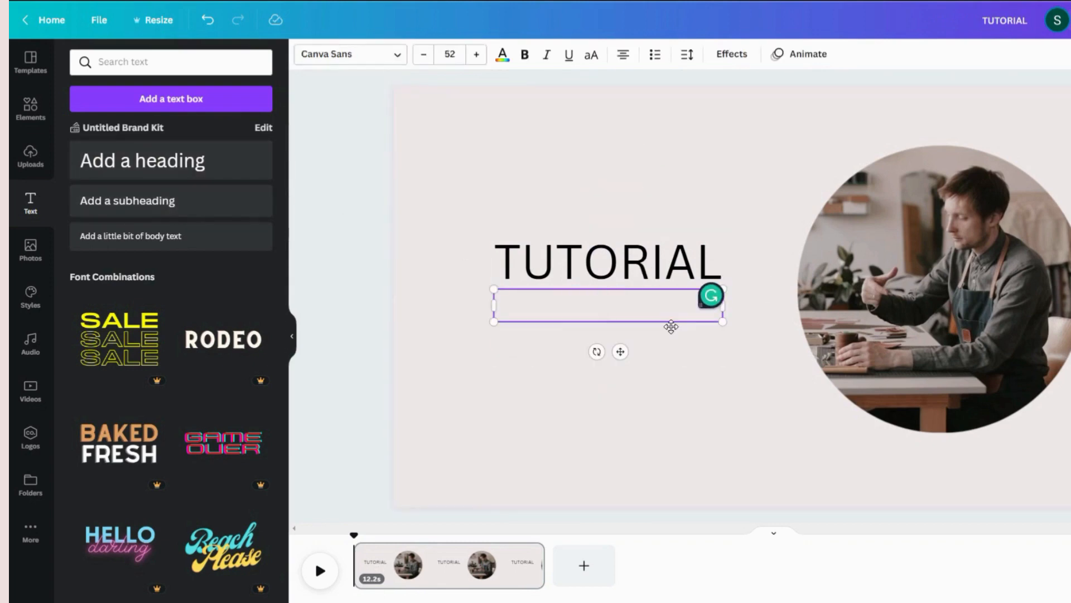
text(CANVA TIPS)
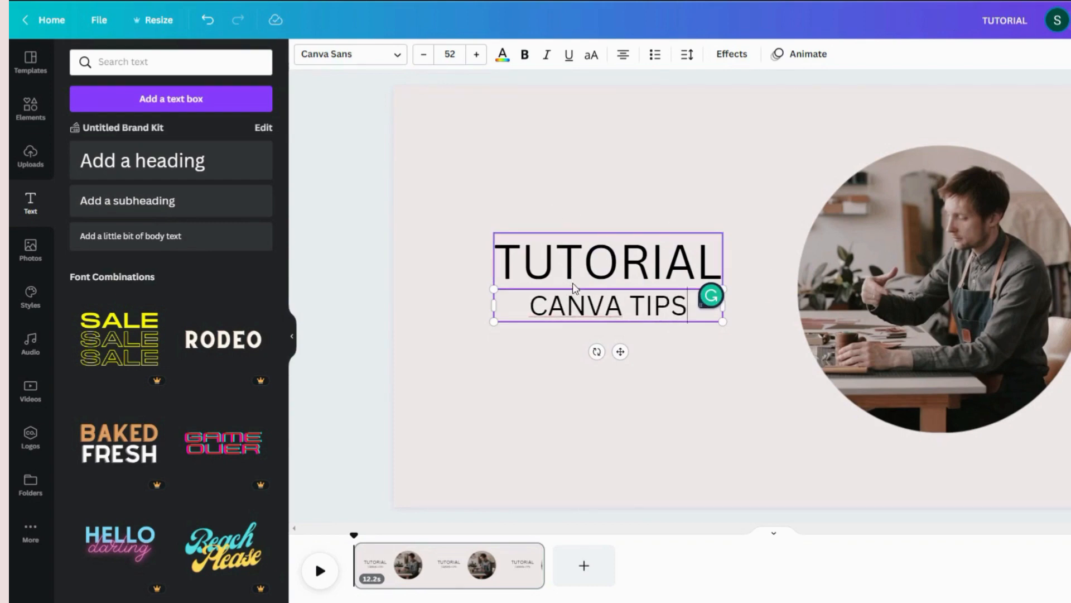
- Left-align the text of the TUTORIAL heading and the CANVA TIPS subheading
click(569, 262)
double_click(569, 262)
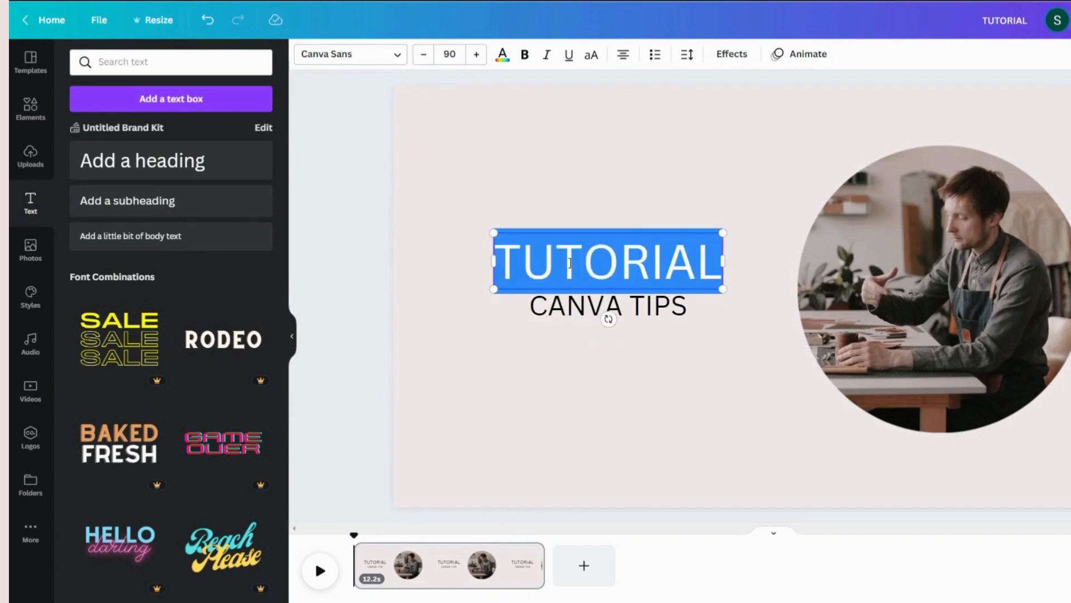
click(625, 56)
double_click(558, 307)
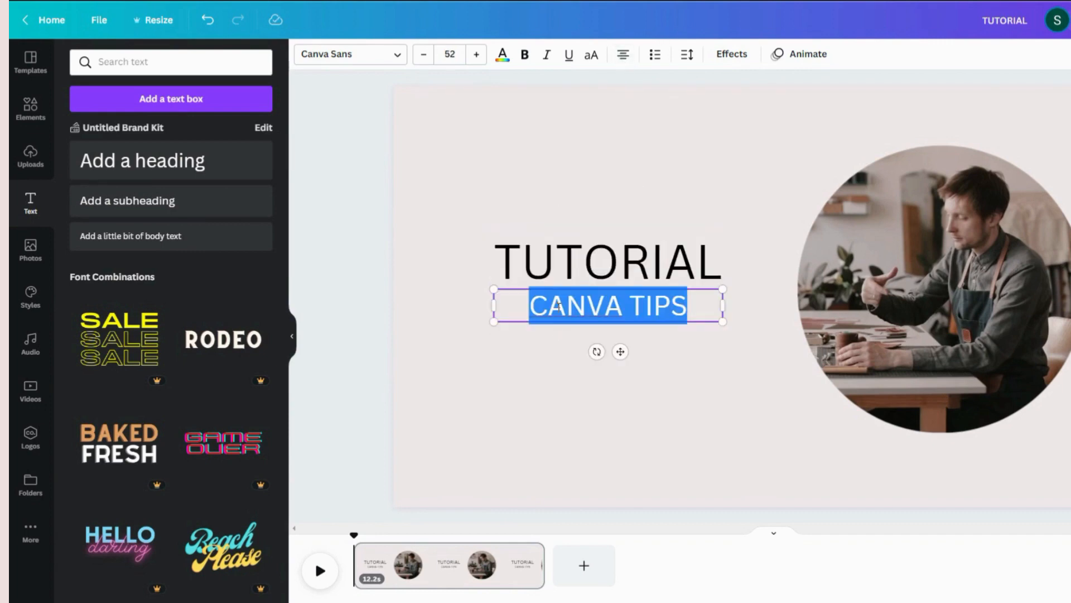
click(623, 55)
click(599, 183)
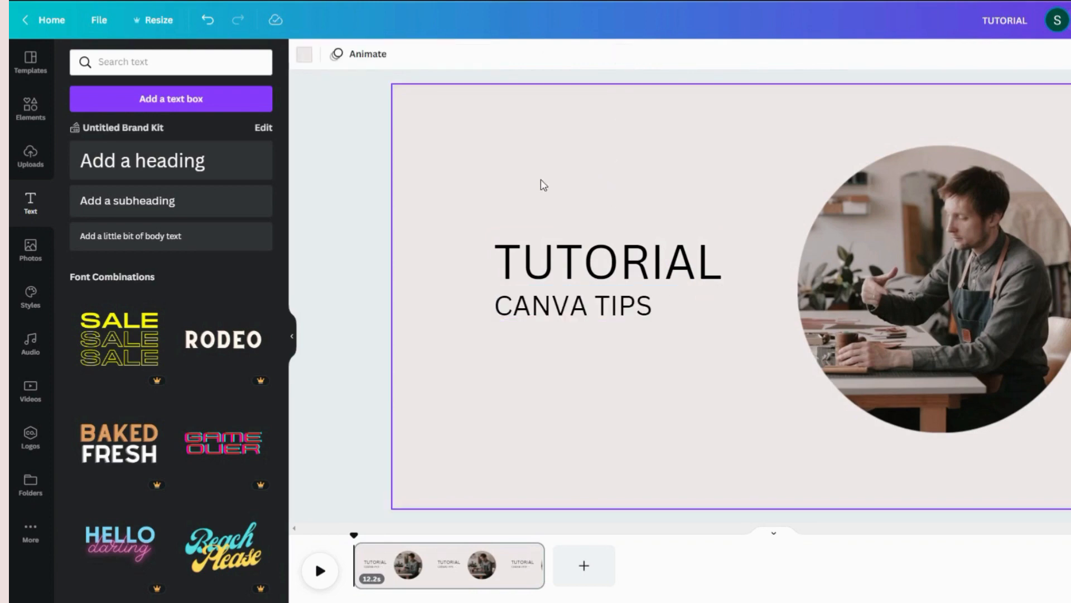
- Enlarge the heading and subheading together and group them beside the circular frame
drag(493, 191, 590, 336)
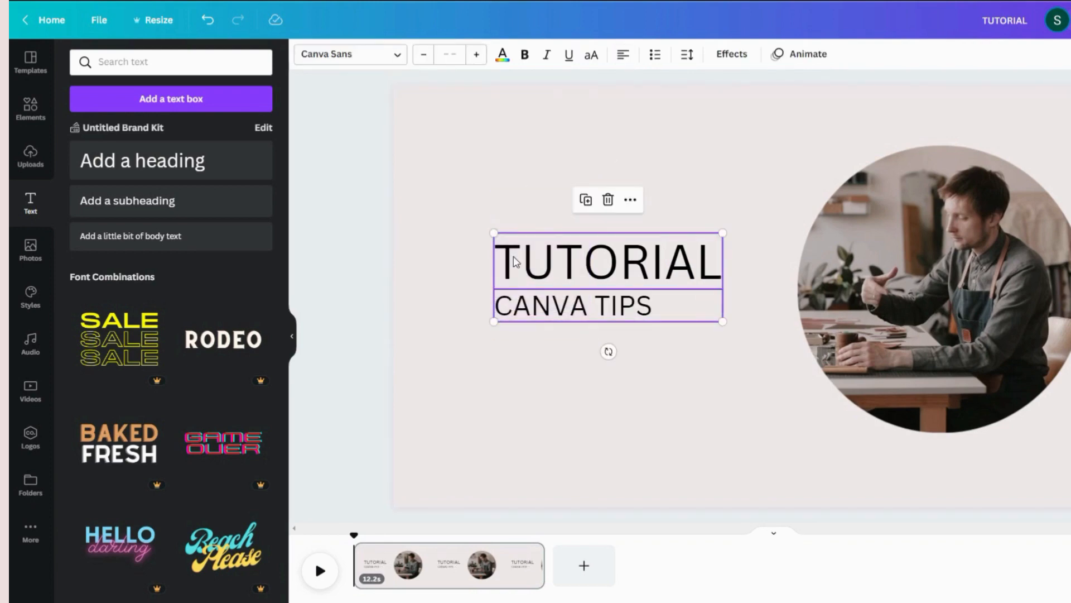
drag(499, 236, 449, 215)
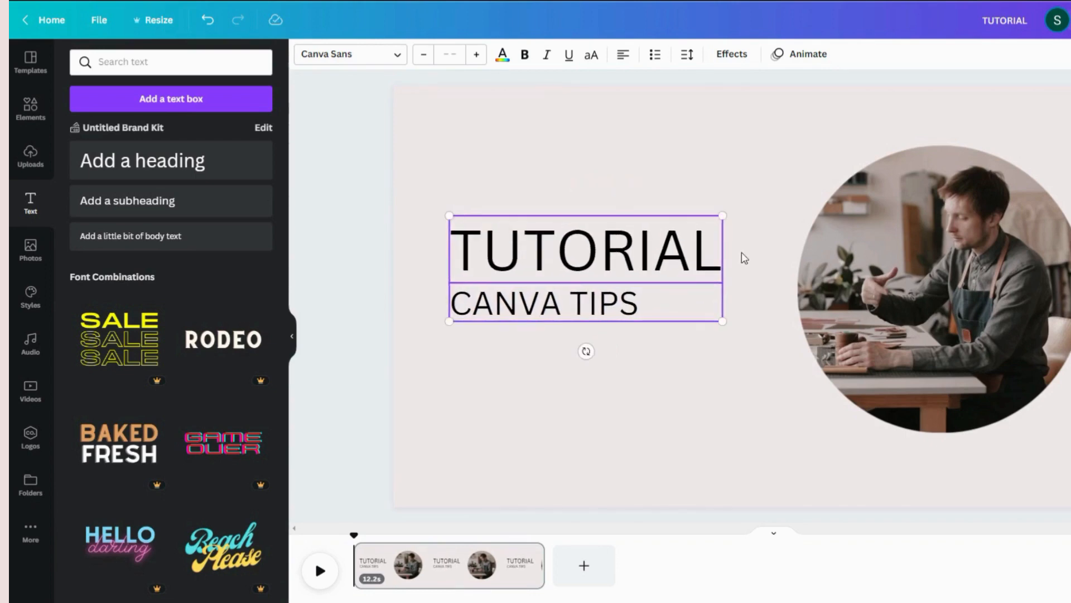
drag(603, 251, 613, 262)
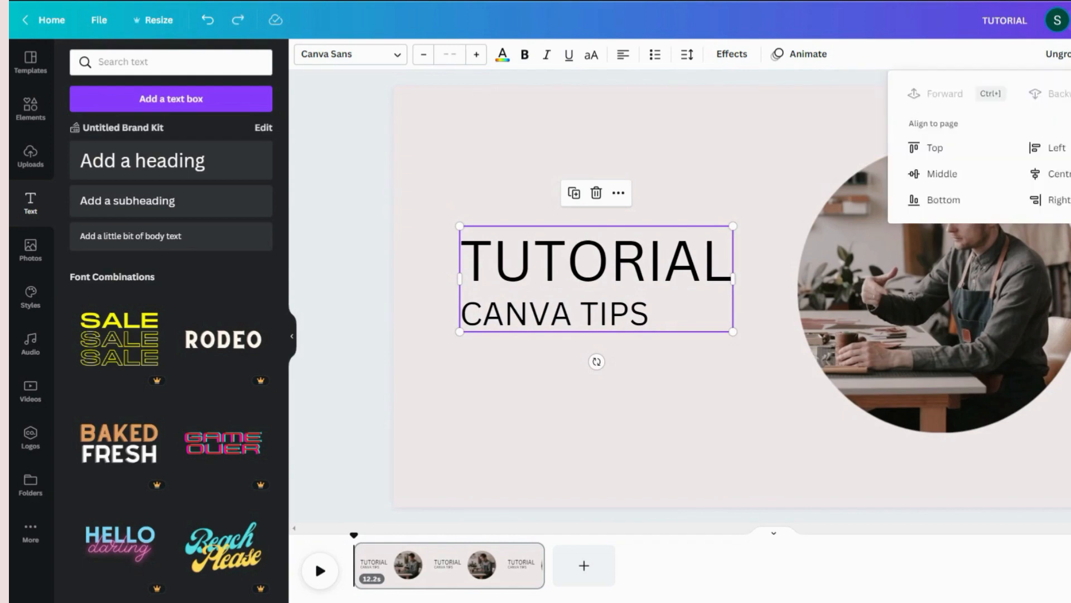
- Centre the grouped heading and subheading vertically on the page
click(951, 174)
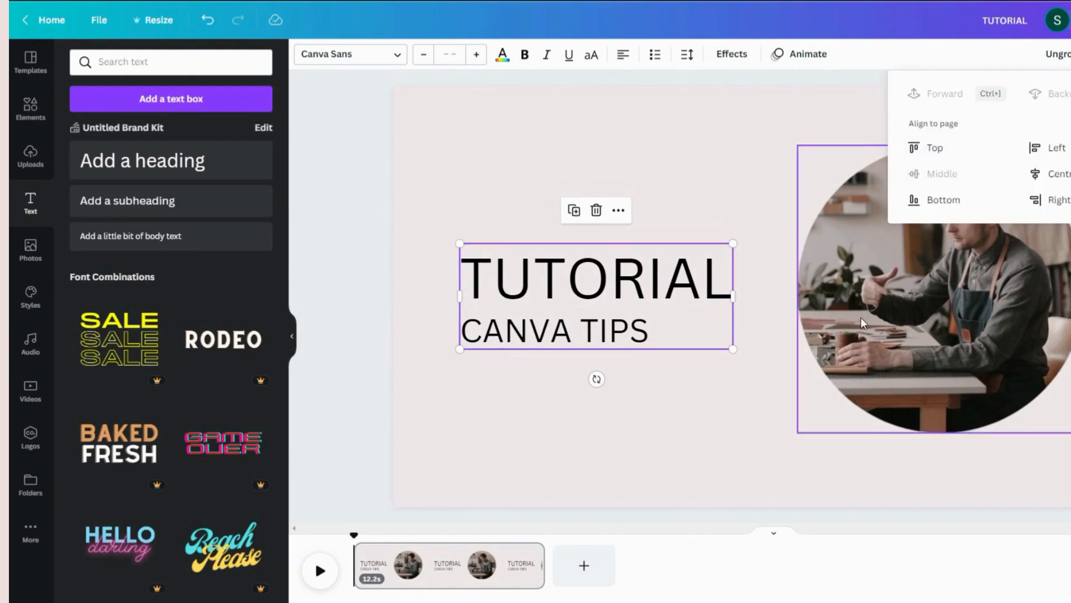
key(Escape)
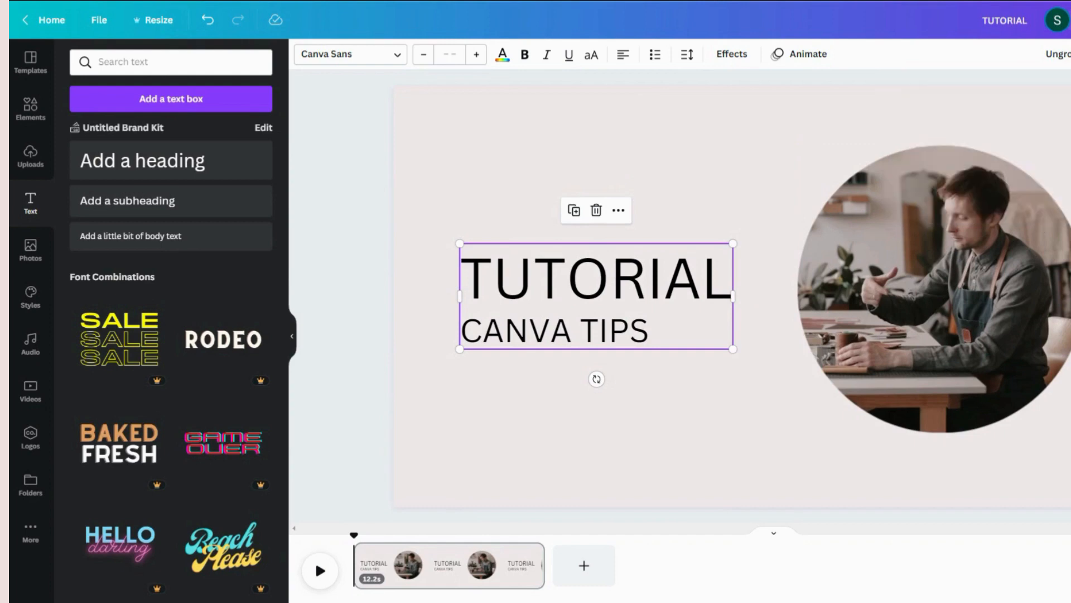
key(Escape)
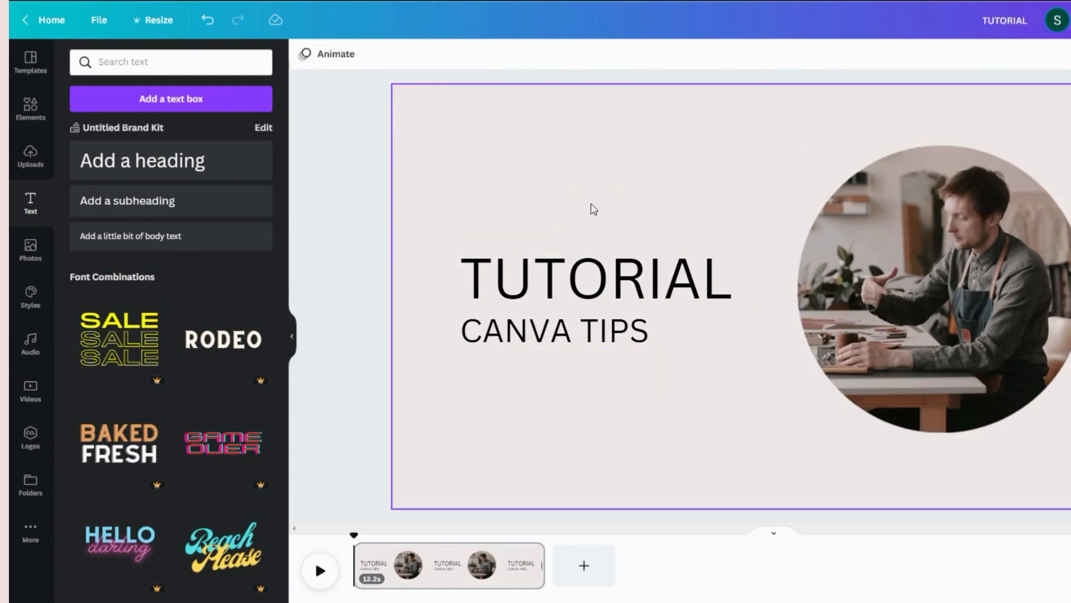
drag(563, 289, 560, 288)
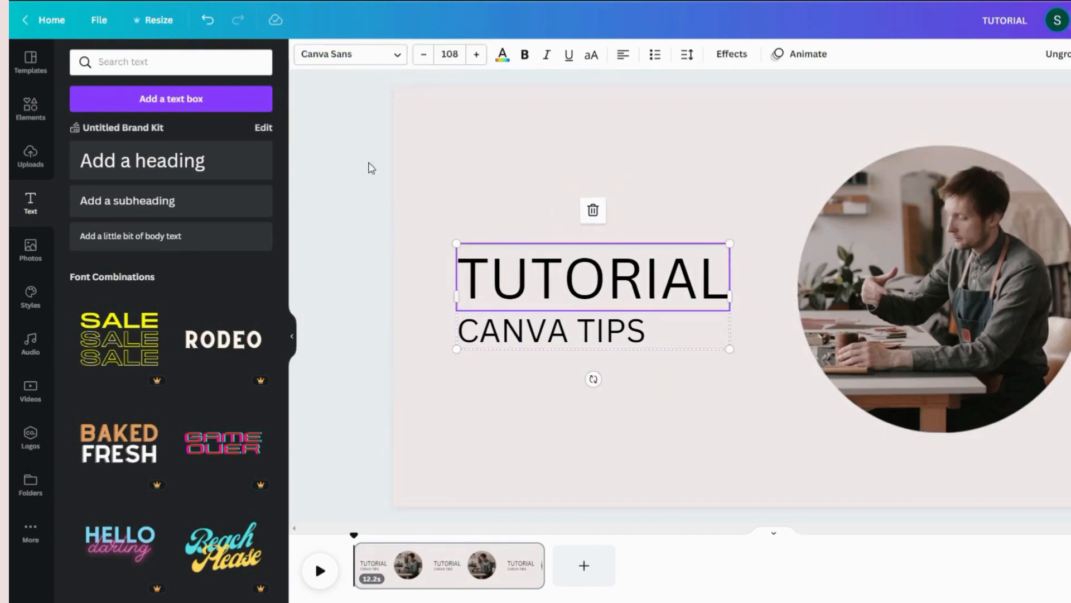
click(208, 20)
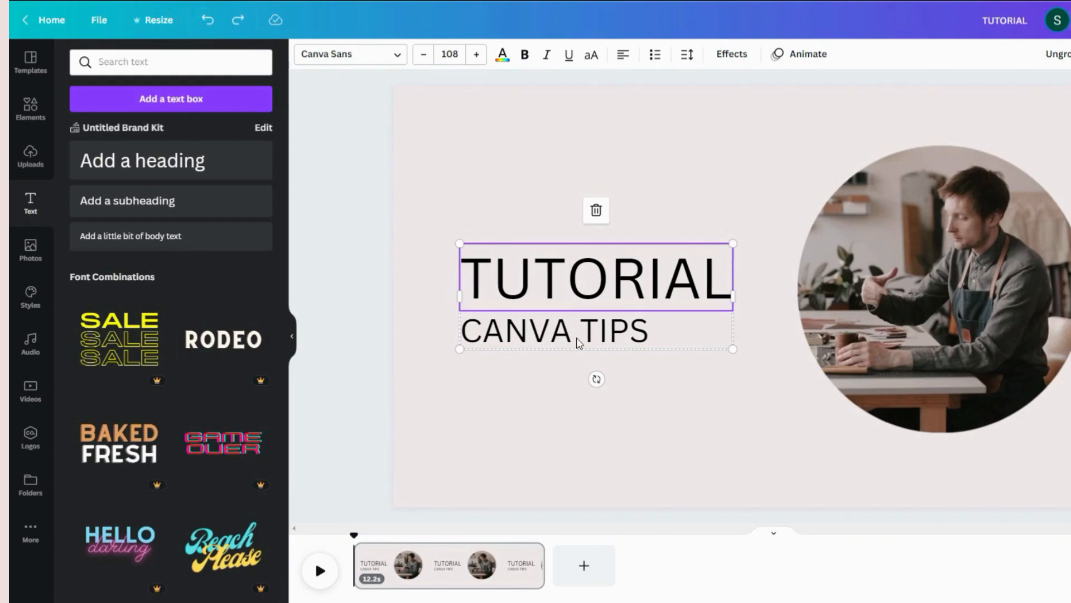
- Set the TUTORIAL heading's font to The Seasons and the CANVA TIPS subheading's font to Montserrat
double_click(581, 288)
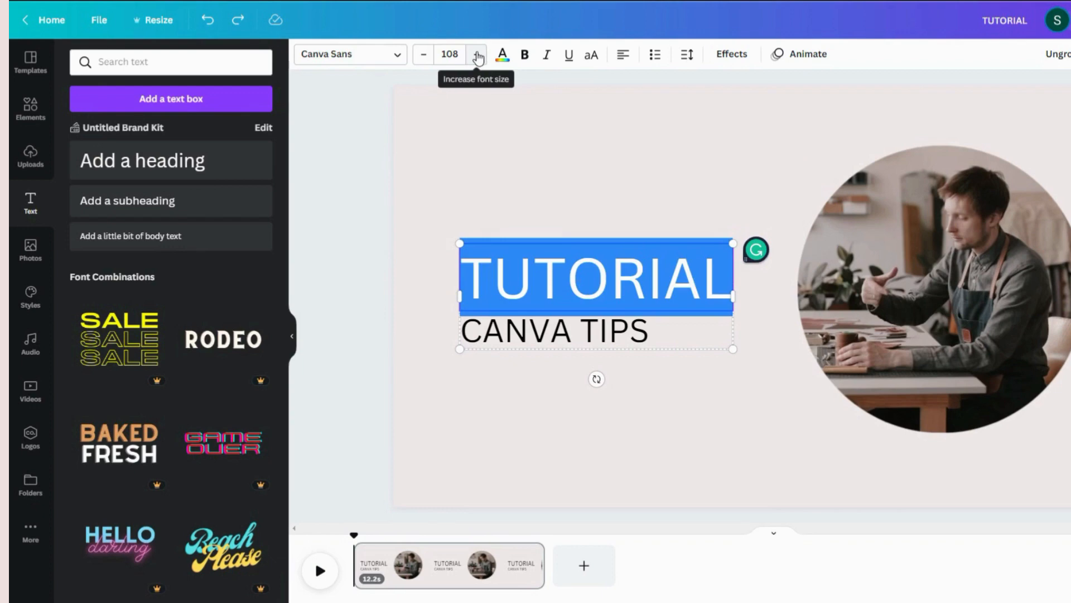
click(400, 59)
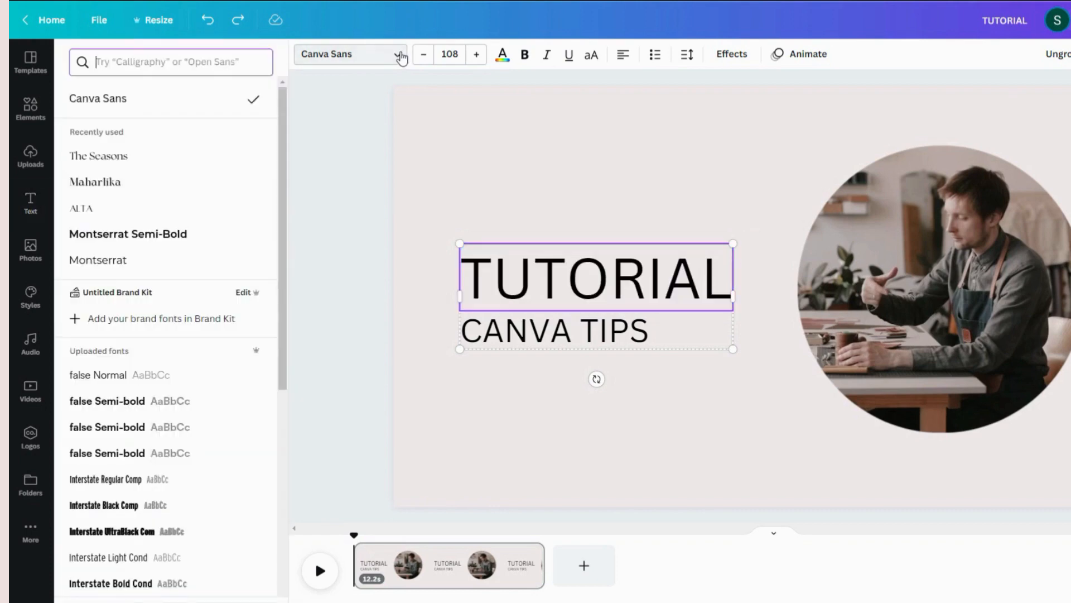
click(163, 169)
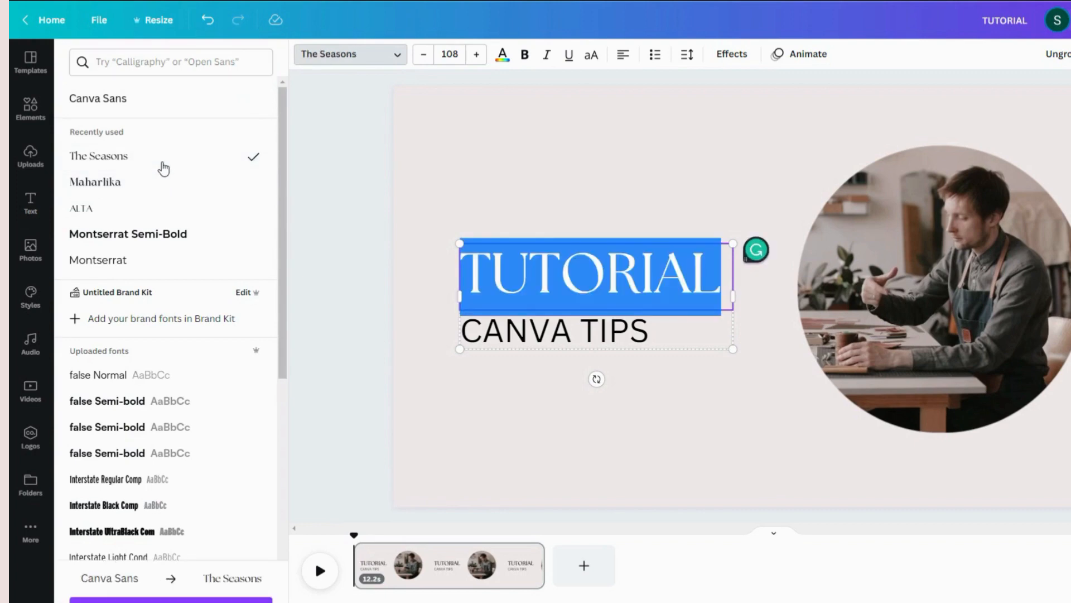
double_click(618, 333)
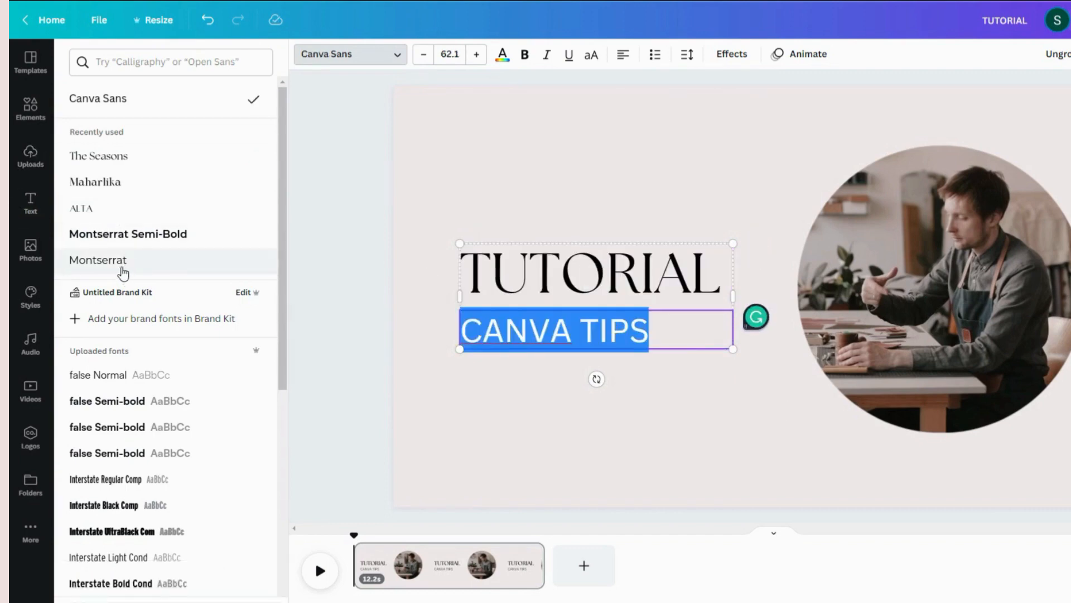
click(123, 272)
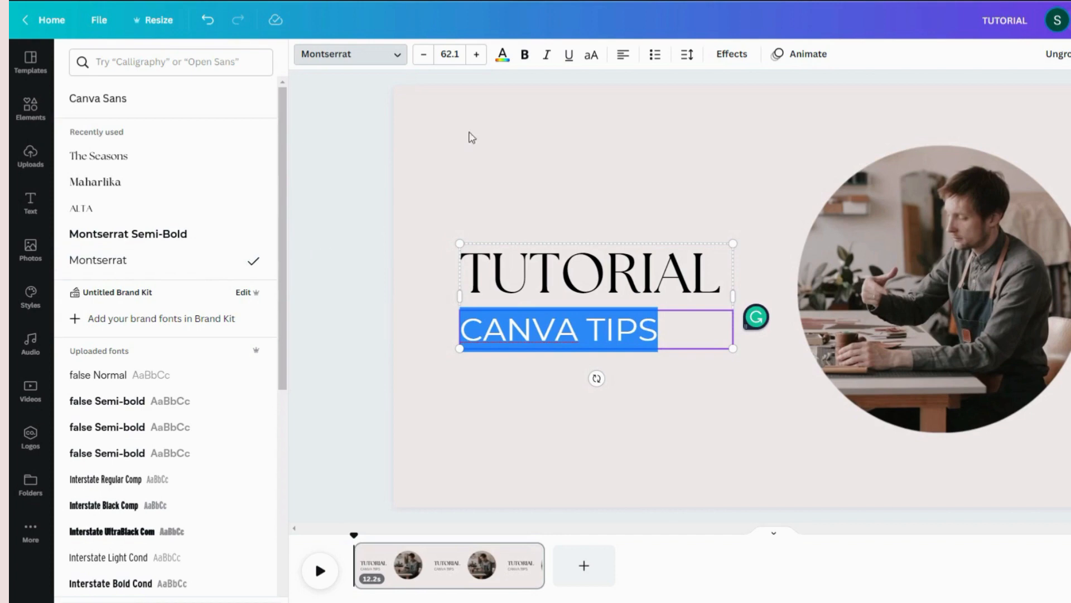
- Reduce the font size of the CANVA TIPS subheading to 54.1
click(423, 58)
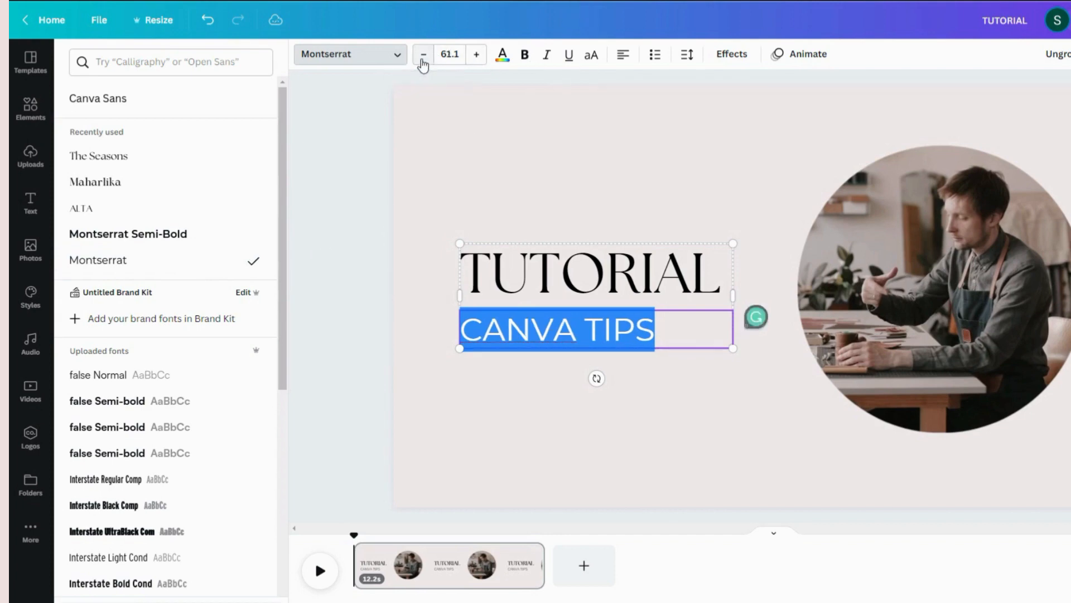
click(422, 58)
click(422, 58)
click(422, 58)
click(423, 58)
click(422, 58)
click(422, 58)
click(423, 58)
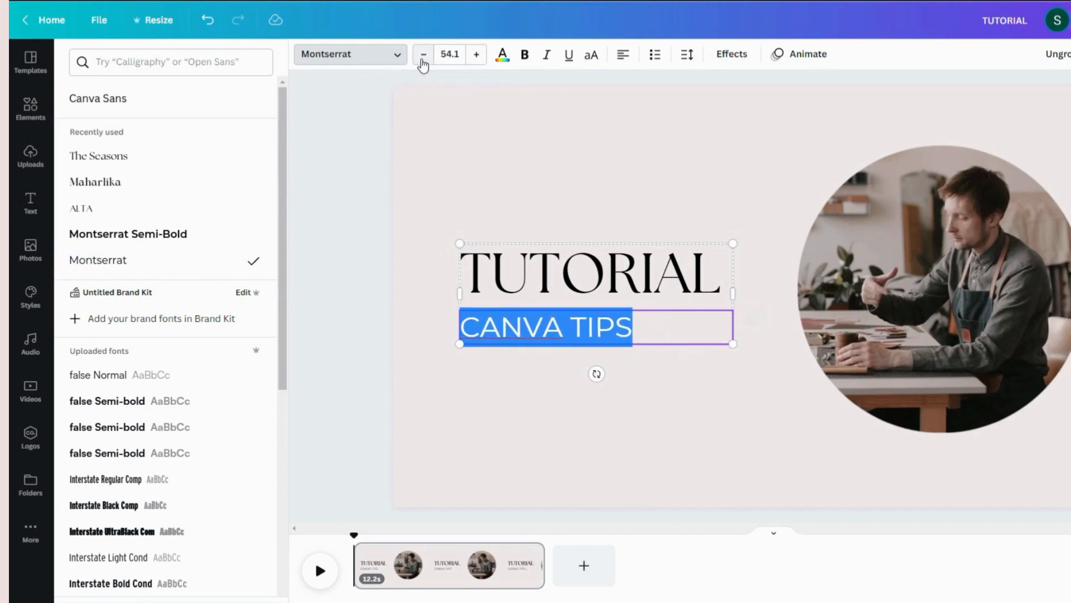
- Set the letter spacing of the CANVA TIPS subheading to 100
click(687, 54)
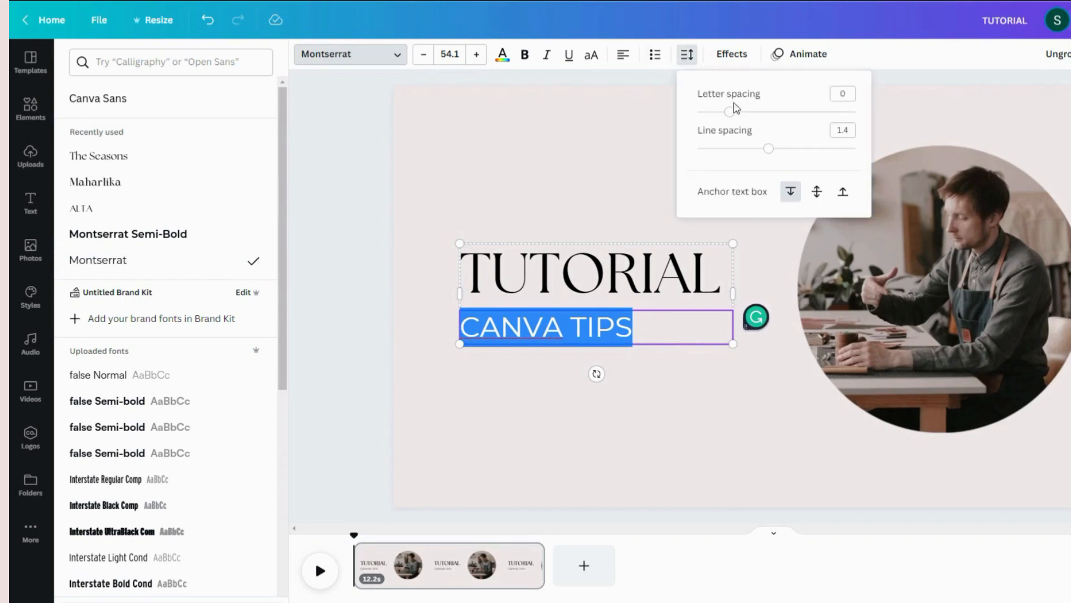
click(844, 93)
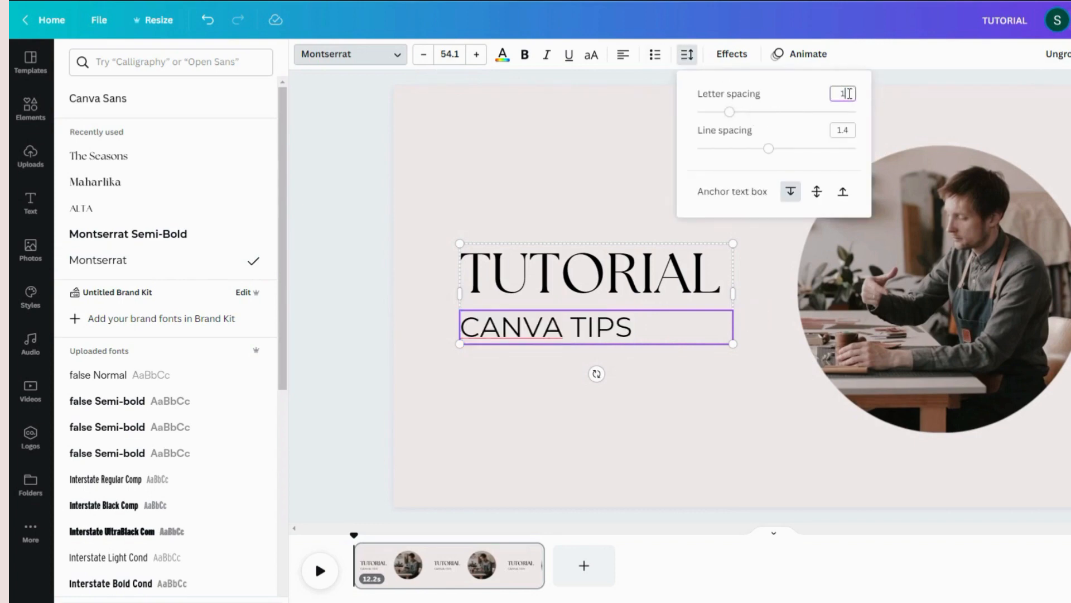
text(100)
key(Return)
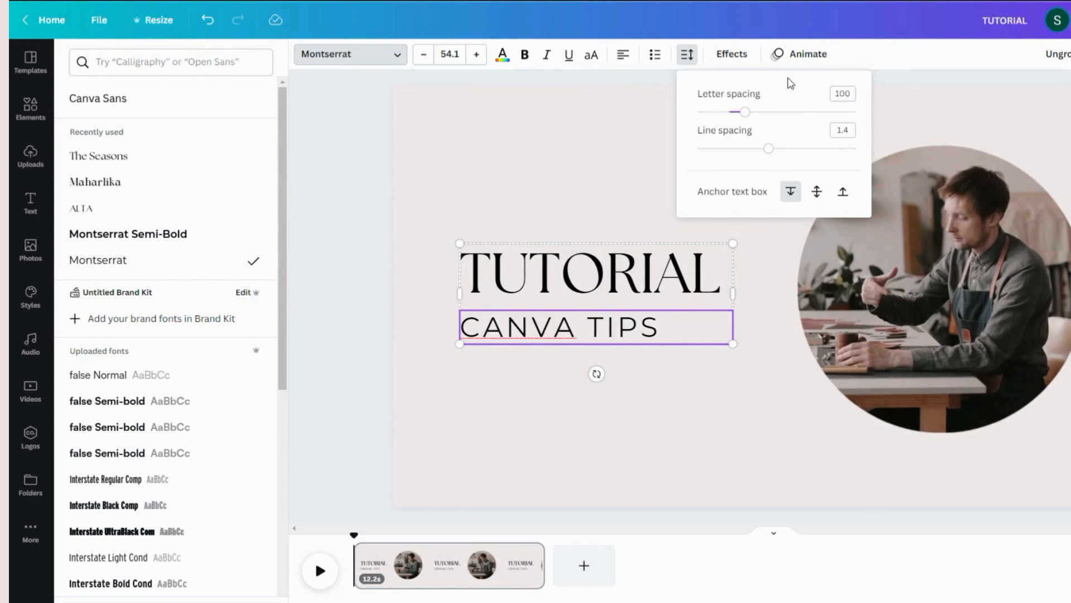
- Reduce the font size of the CANVA TIPS subheading by six more points
click(420, 56)
click(419, 56)
click(420, 56)
click(419, 55)
click(420, 55)
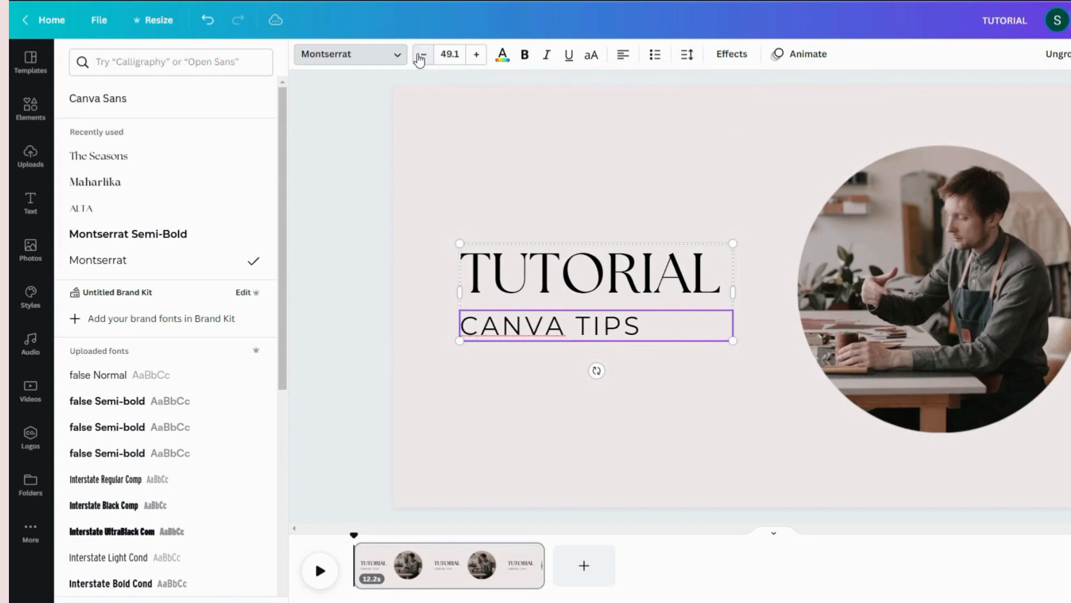
click(419, 57)
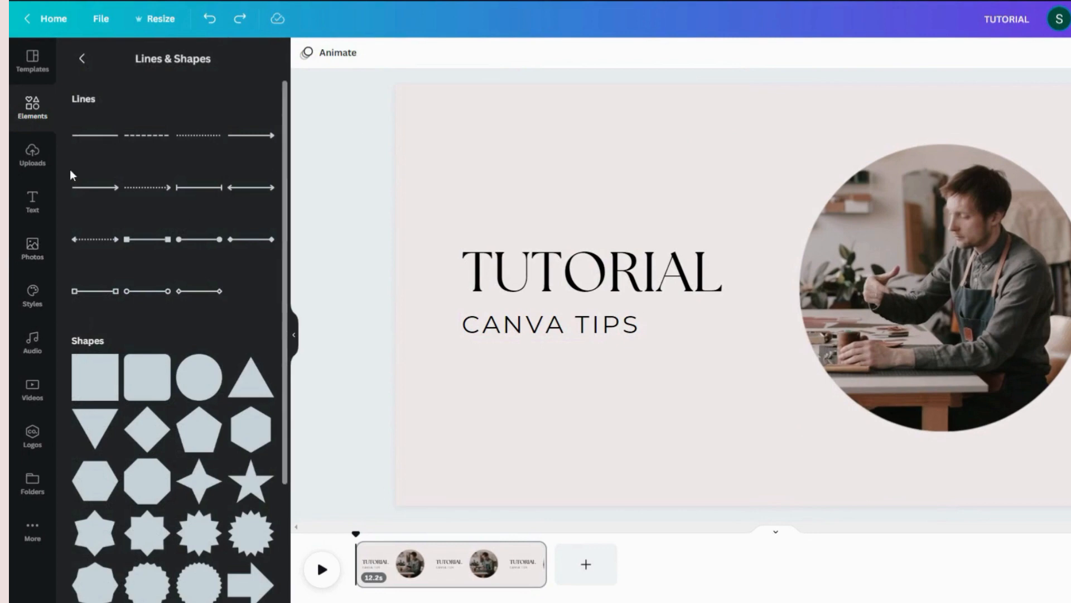
- Add a square shape to the design and place it directly below the CANVA TIPS subheading
click(29, 110)
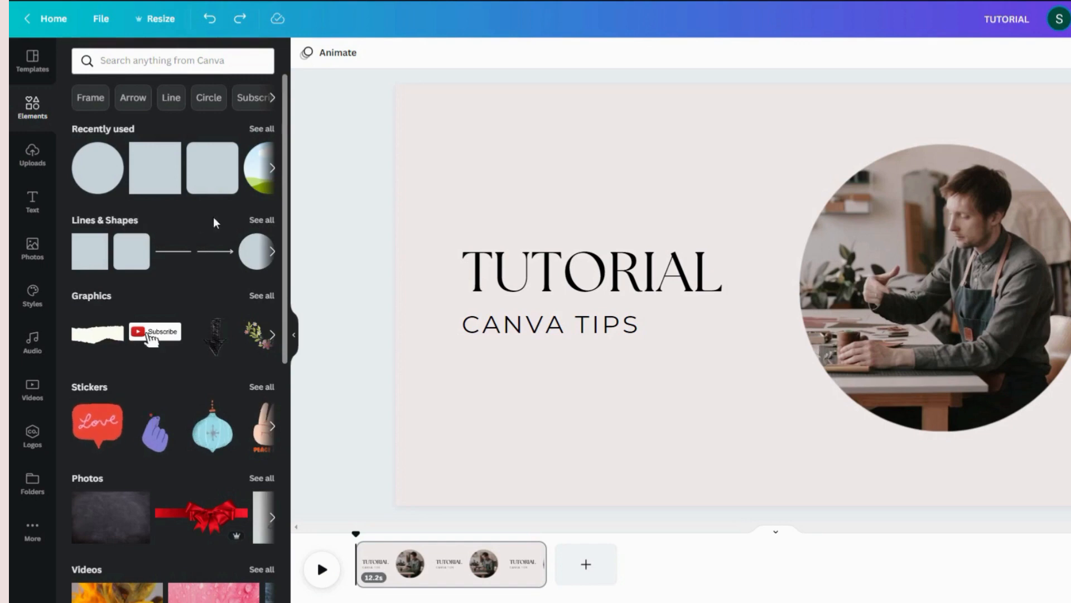
click(255, 221)
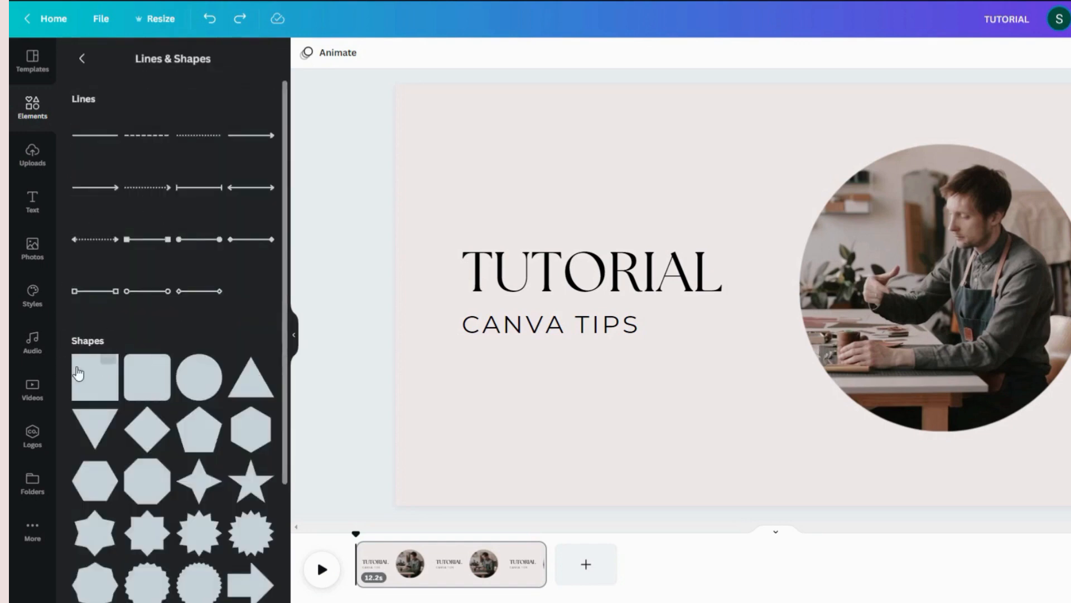
click(85, 395)
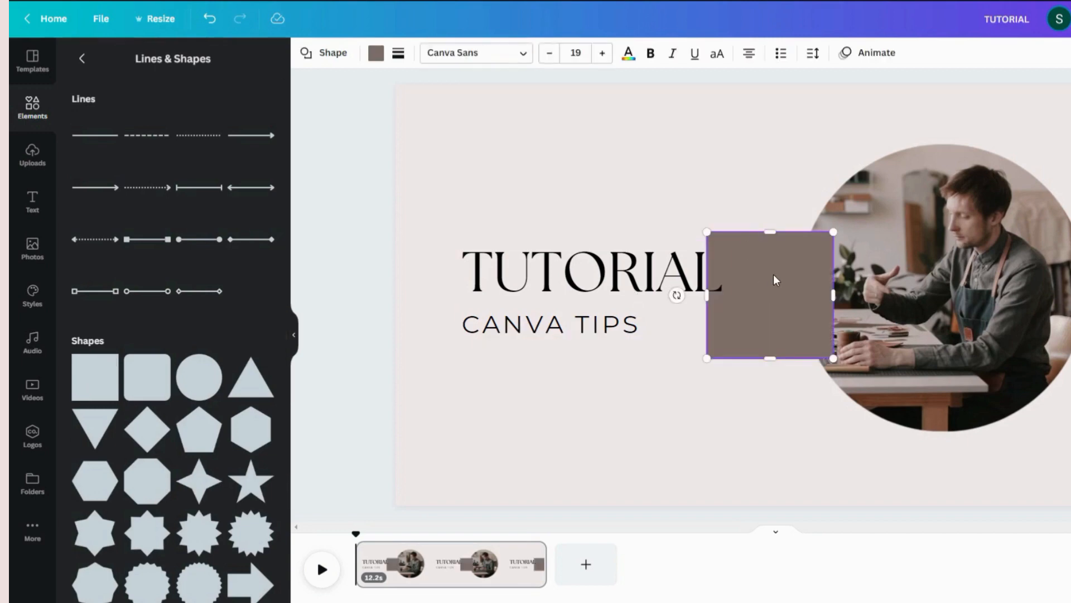
drag(773, 273, 526, 390)
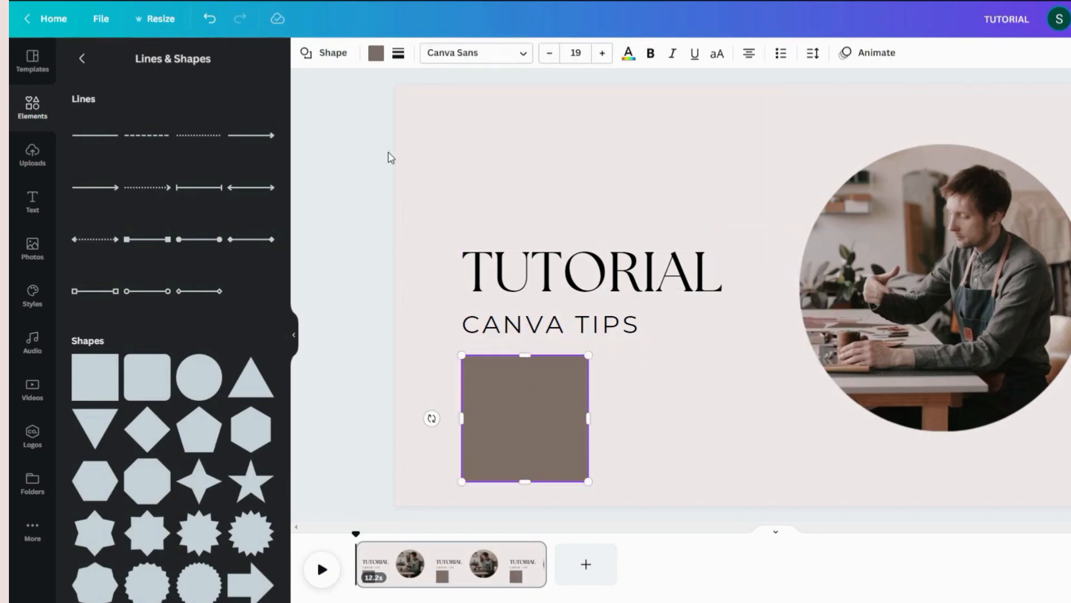
- Fill the square with black and resize it into a flat bar as wide as the CANVA TIPS subheading
click(383, 56)
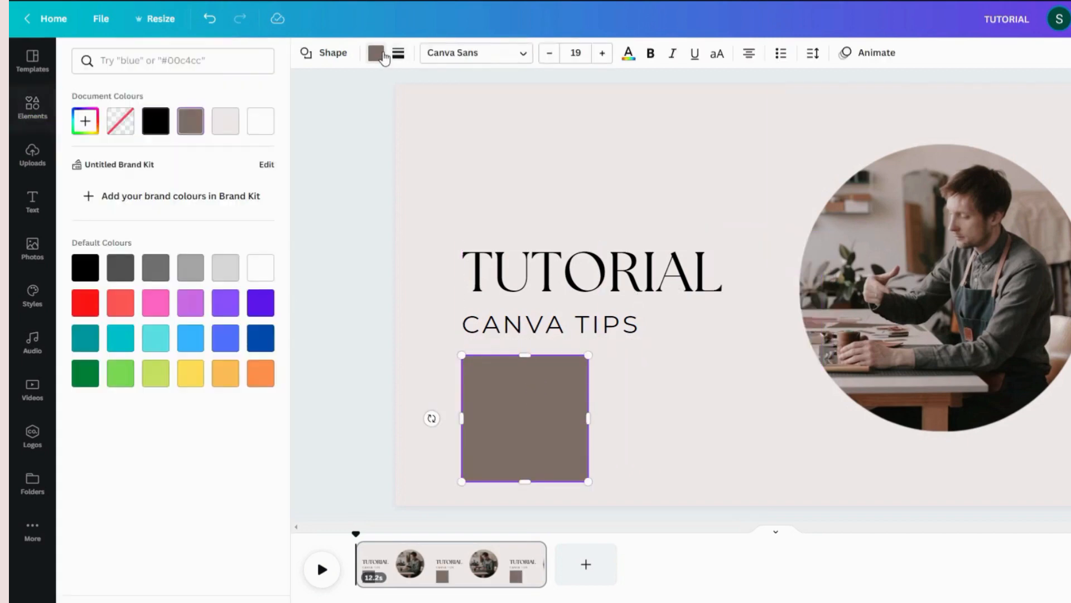
click(159, 126)
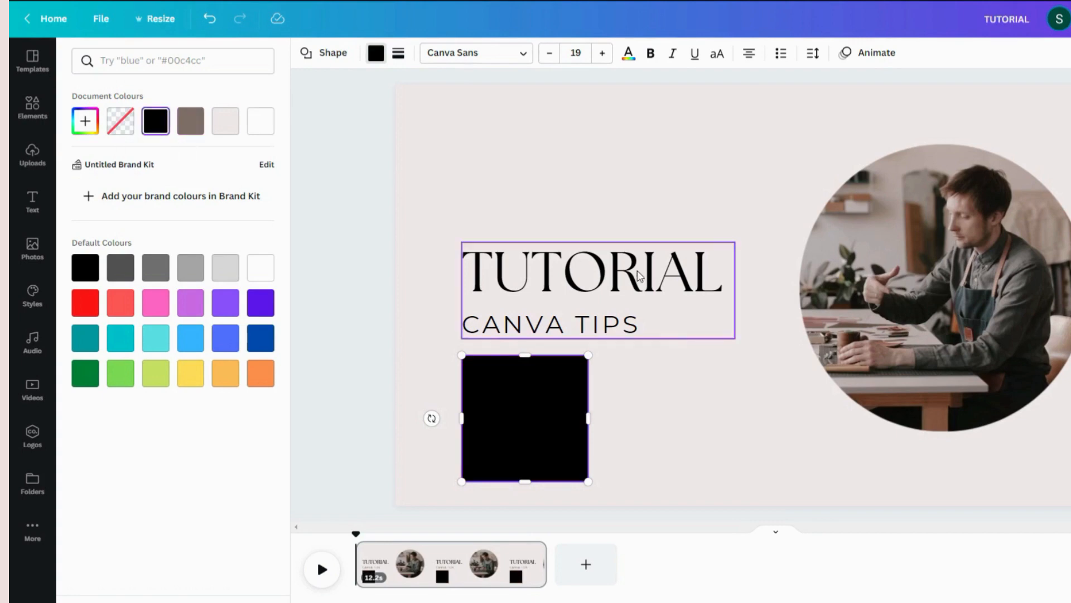
drag(594, 422, 641, 383)
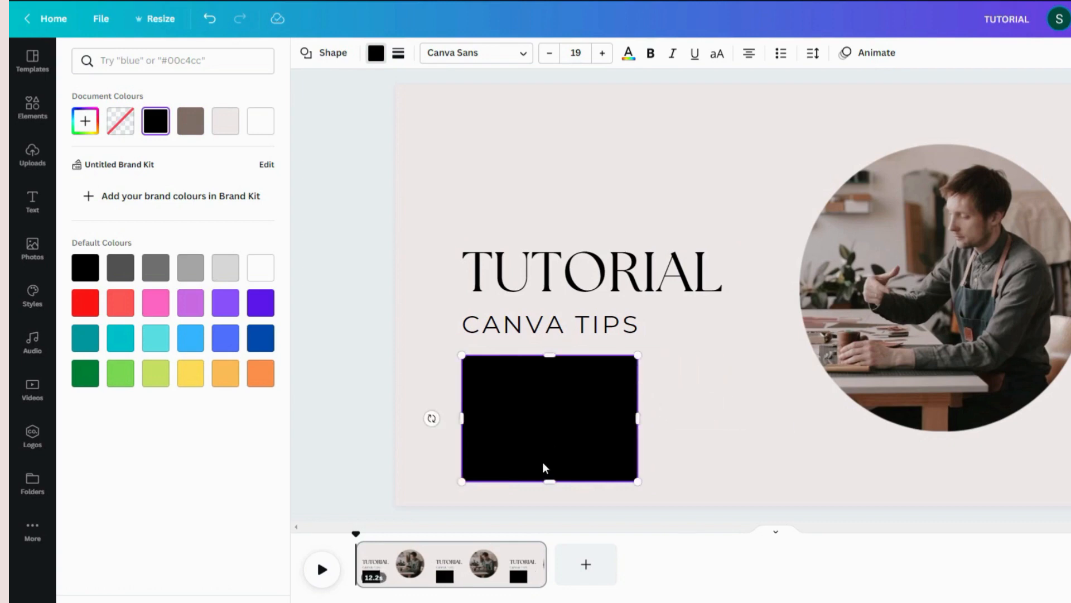
drag(551, 483, 554, 401)
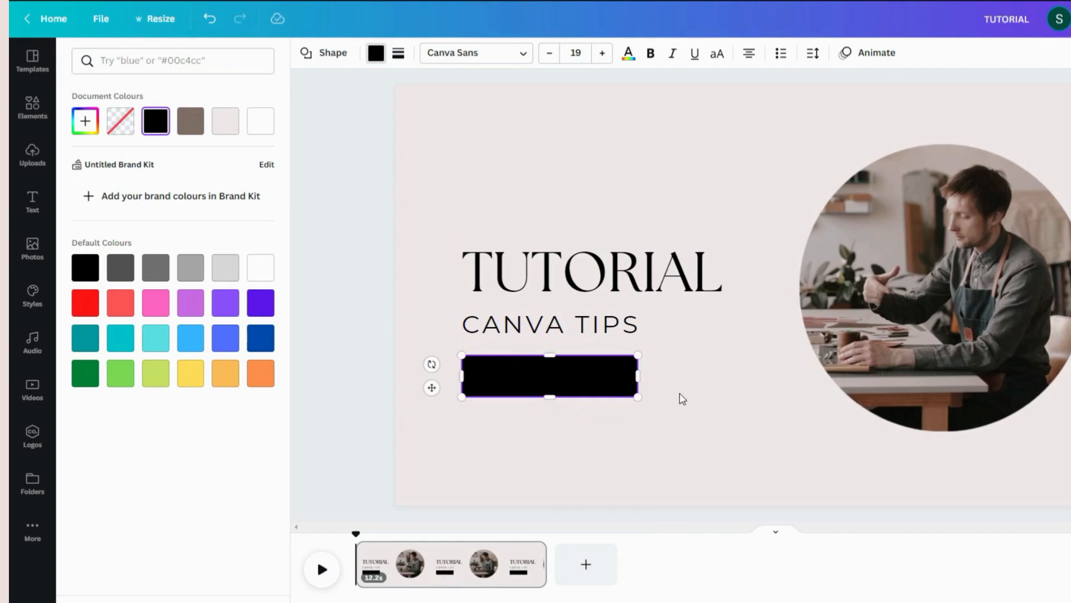
key(Escape)
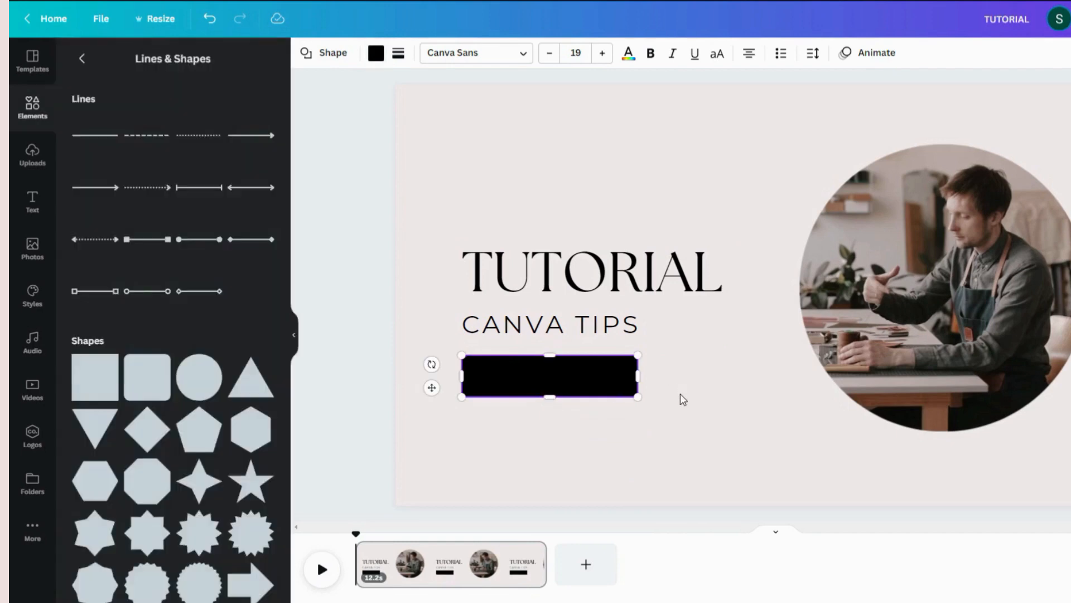
- Add a body text box below the black bar and replace its placeholder with WATCH NOW
click(33, 201)
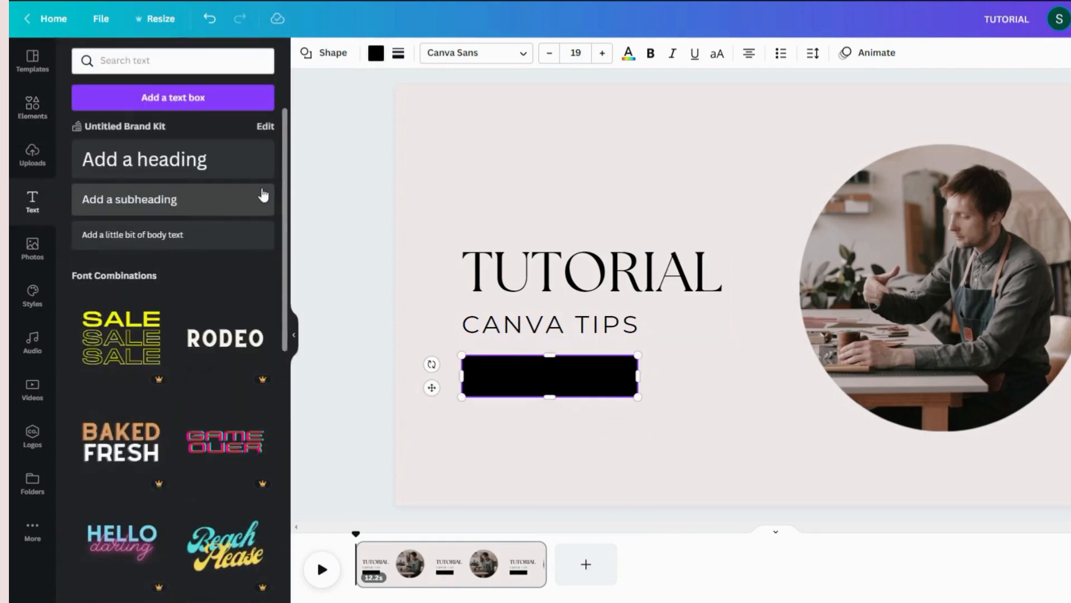
click(166, 241)
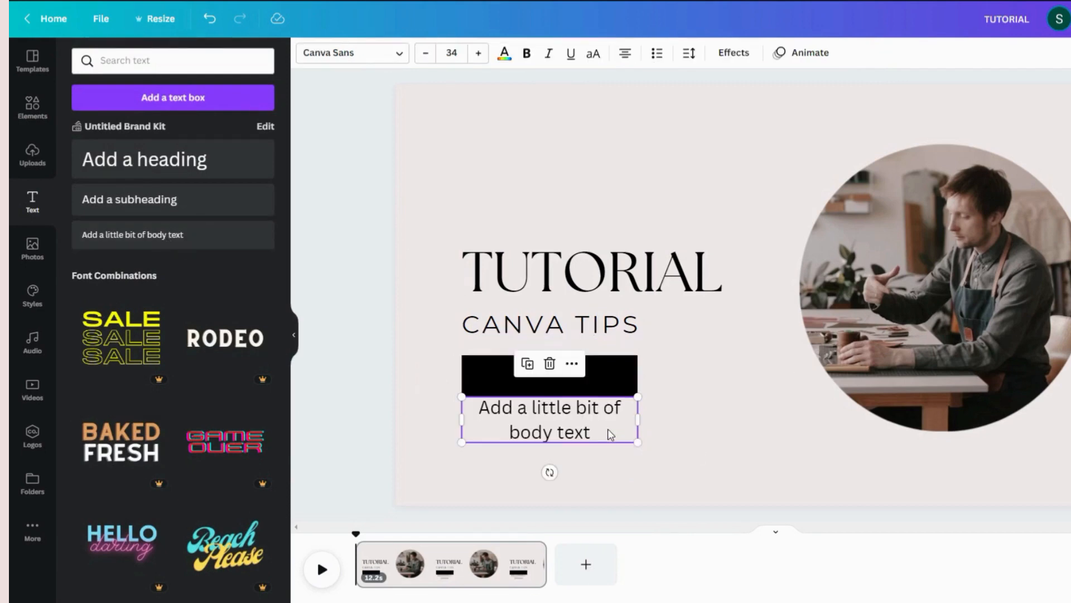
double_click(587, 440)
key(BackSpace)
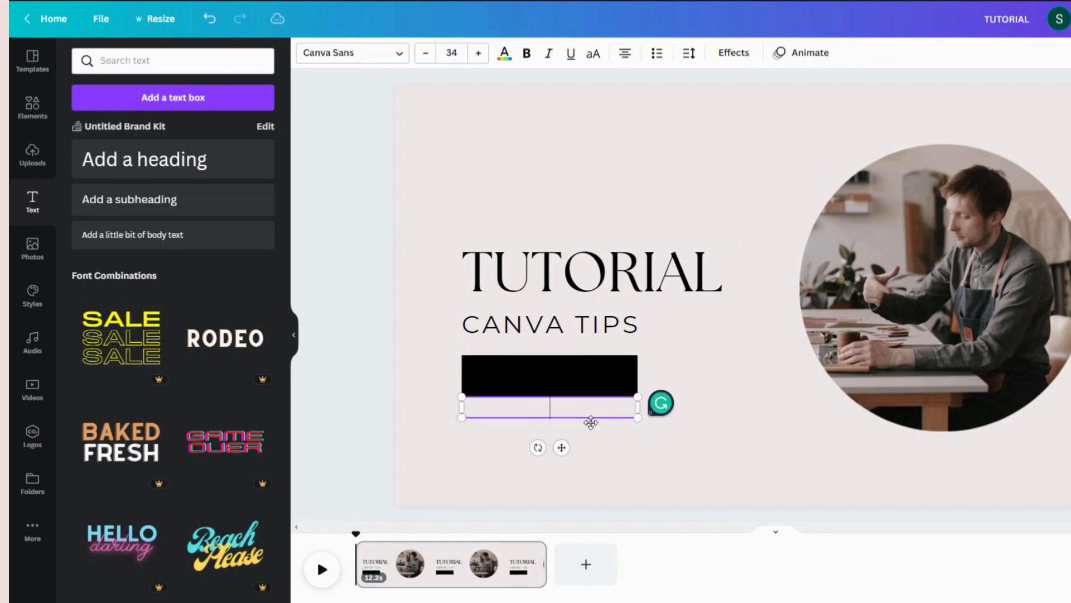
text(WATCH NOW)
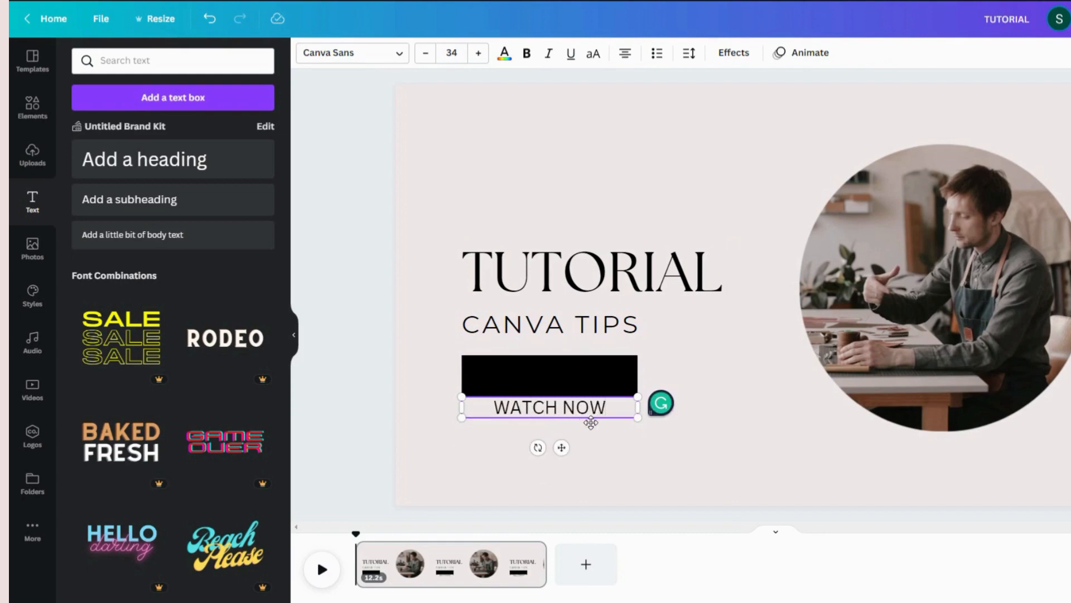
- Set the WATCH NOW text to the Montserrat Semi-Bold font at size 32
drag(608, 408, 409, 401)
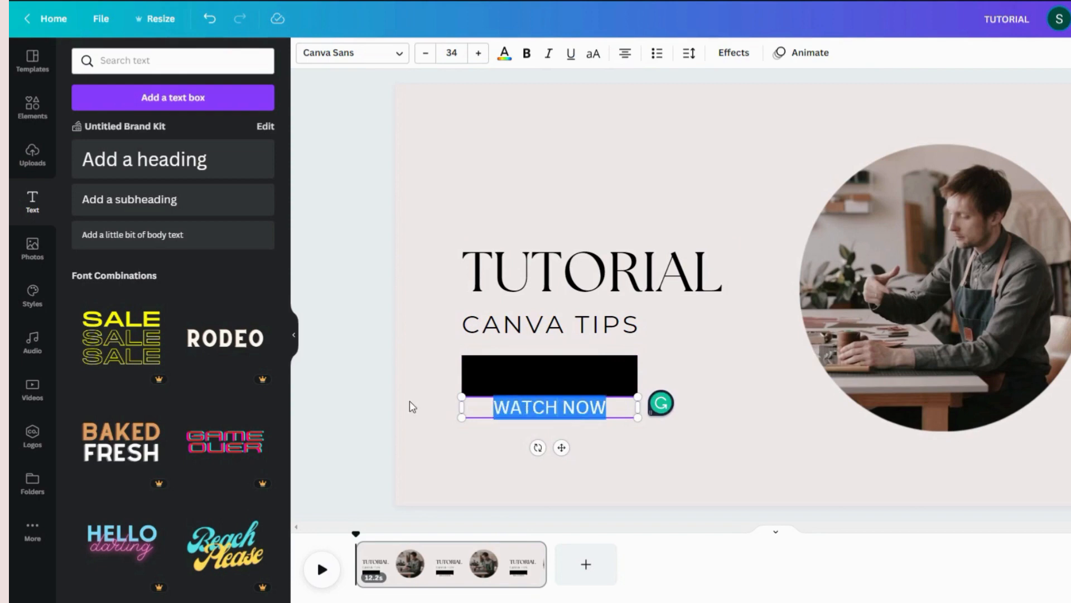
click(400, 55)
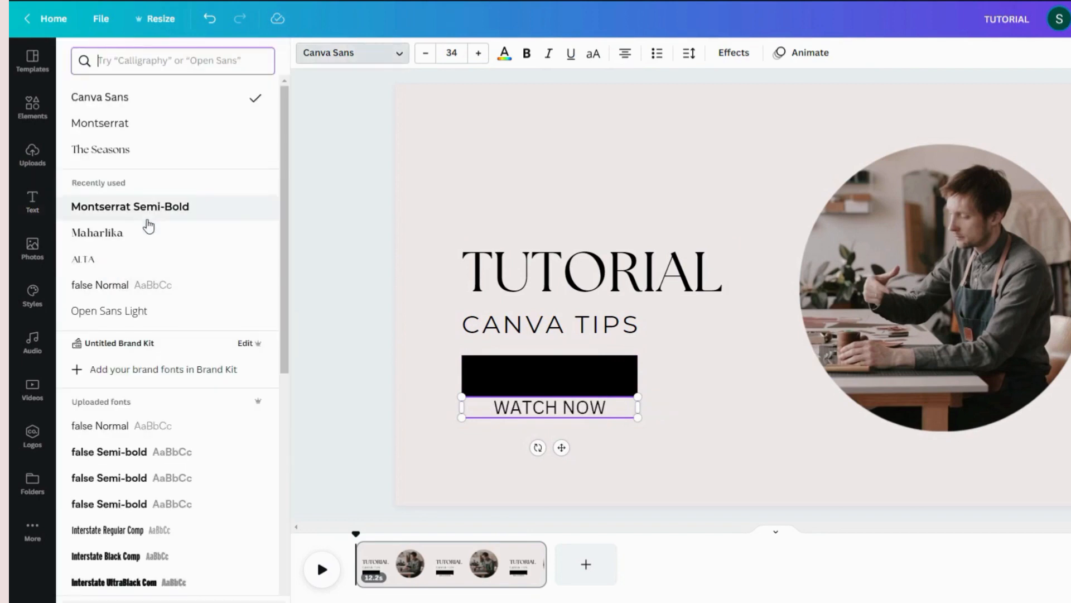
click(147, 217)
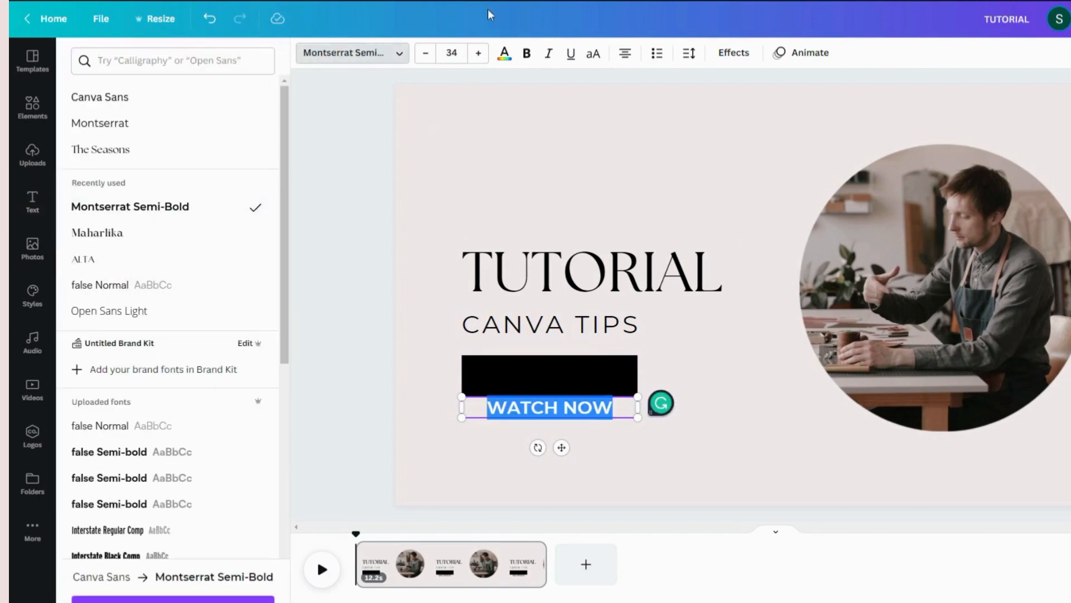
click(461, 53)
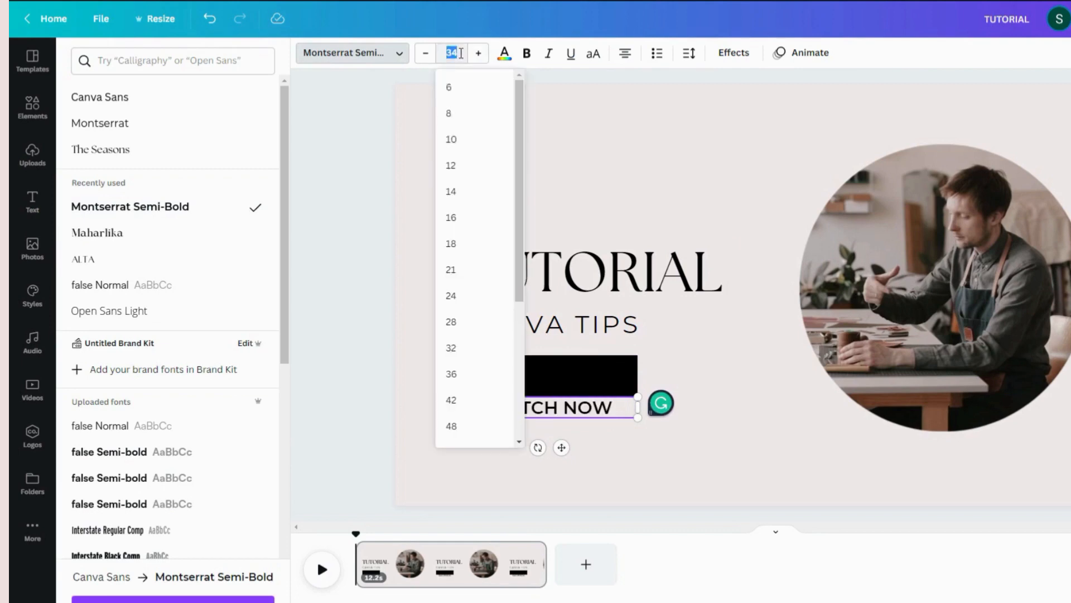
text(2)
key(Return)
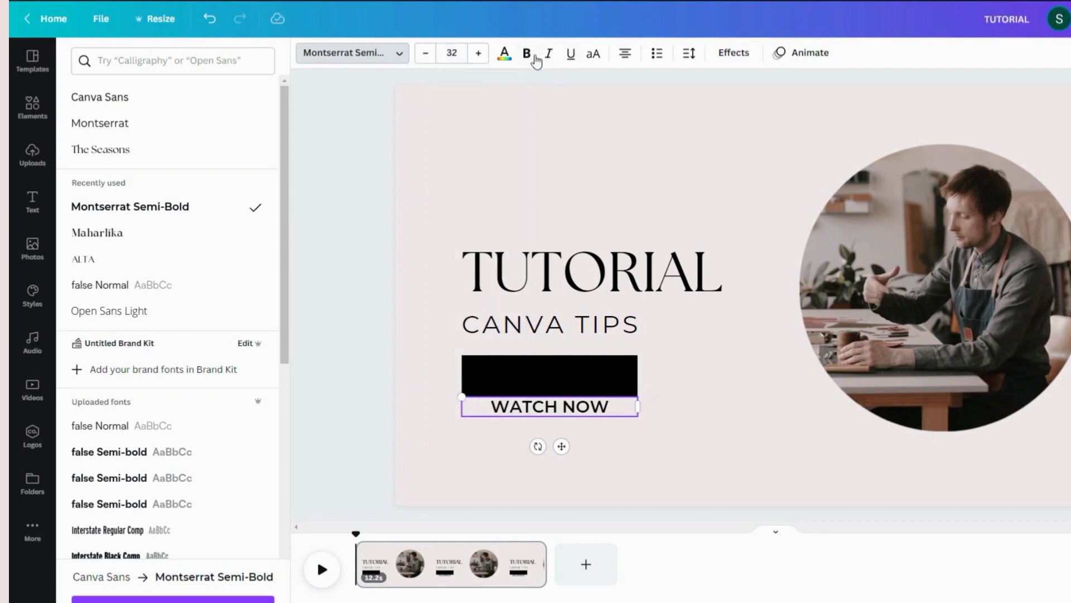
- Colour the WATCH NOW text white and move it onto the black bar
click(504, 54)
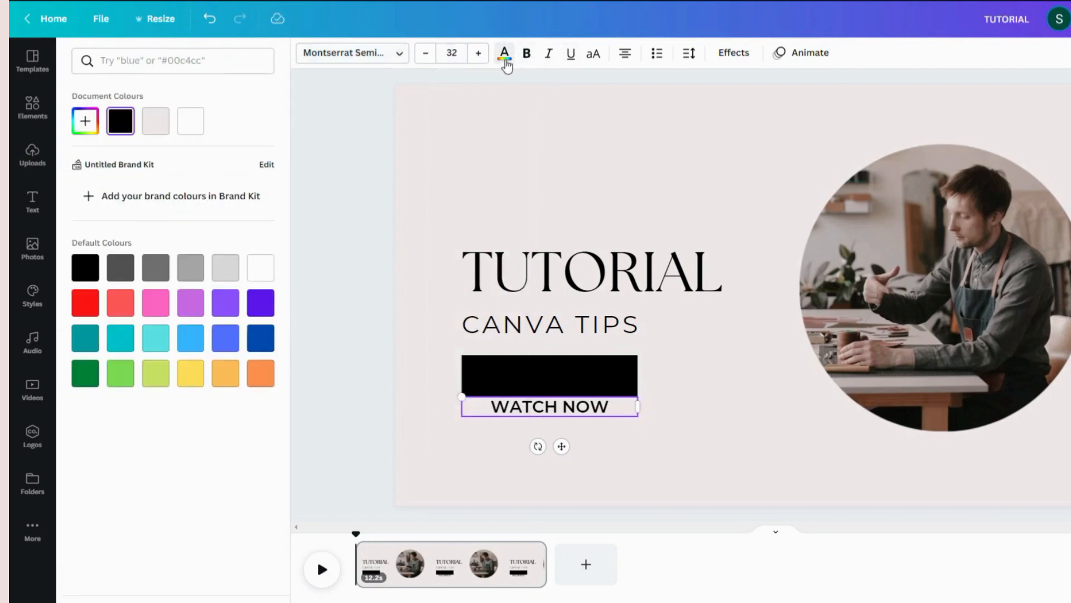
click(190, 124)
drag(562, 446, 561, 419)
- Centre the WATCH NOW text and the black bar horizontally on each other and group them as one button
drag(673, 438, 432, 350)
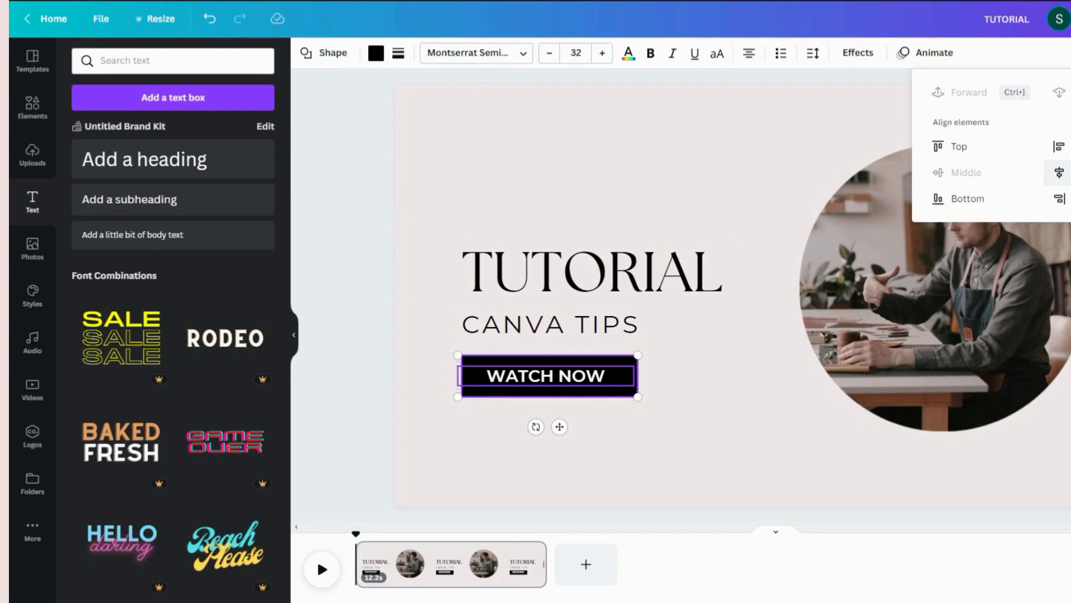
click(1059, 173)
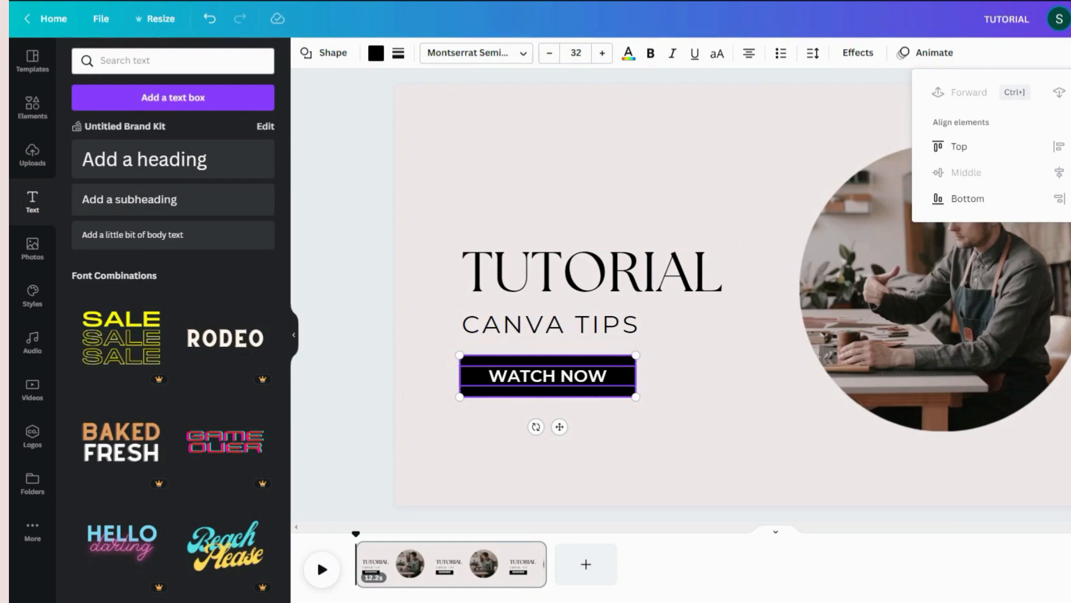
key(ctrl+g)
click(640, 426)
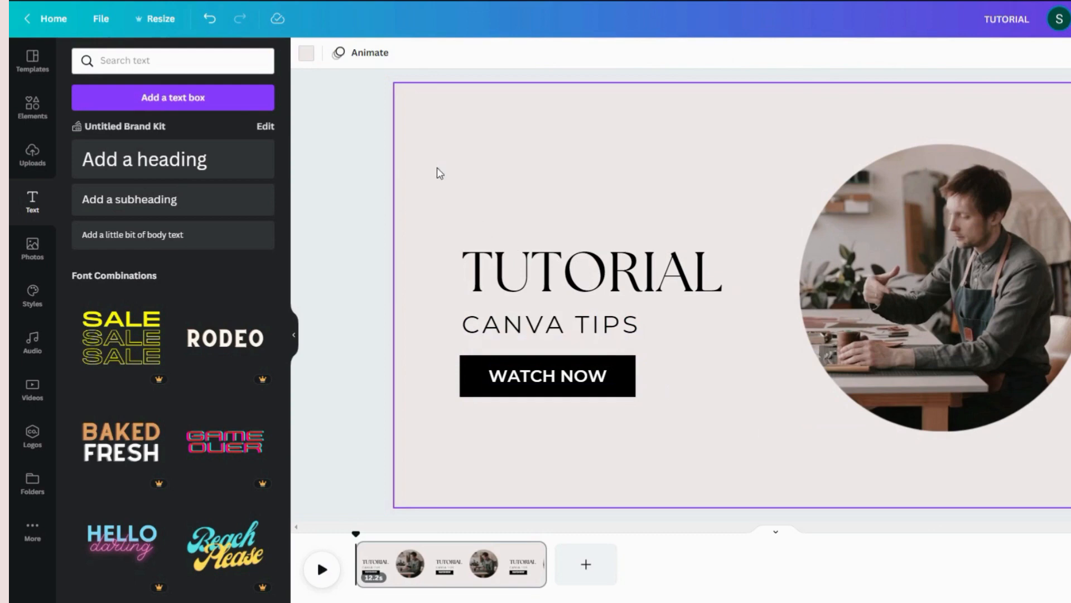
- Align the TUTORIAL / CANVA TIPS text block and the WATCH NOW button along their left edges
drag(437, 167, 657, 463)
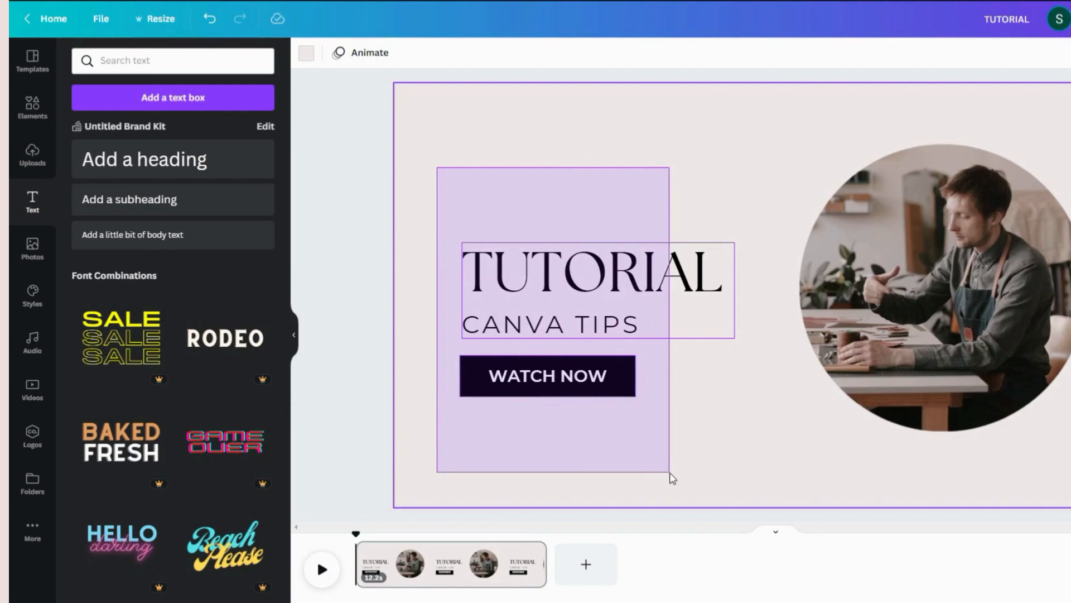
drag(672, 479, 673, 478)
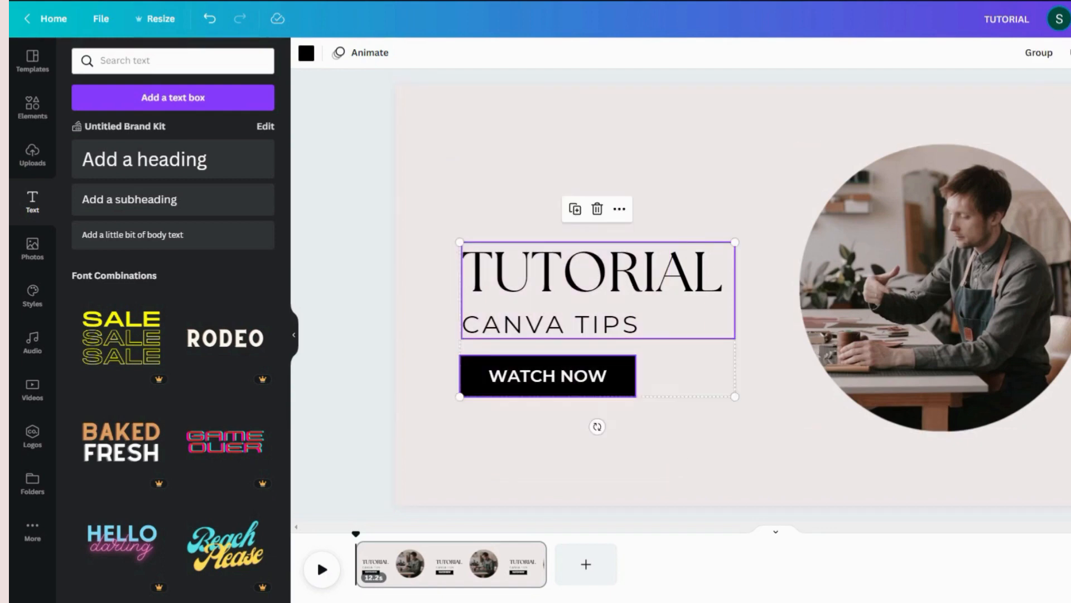
click(1070, 53)
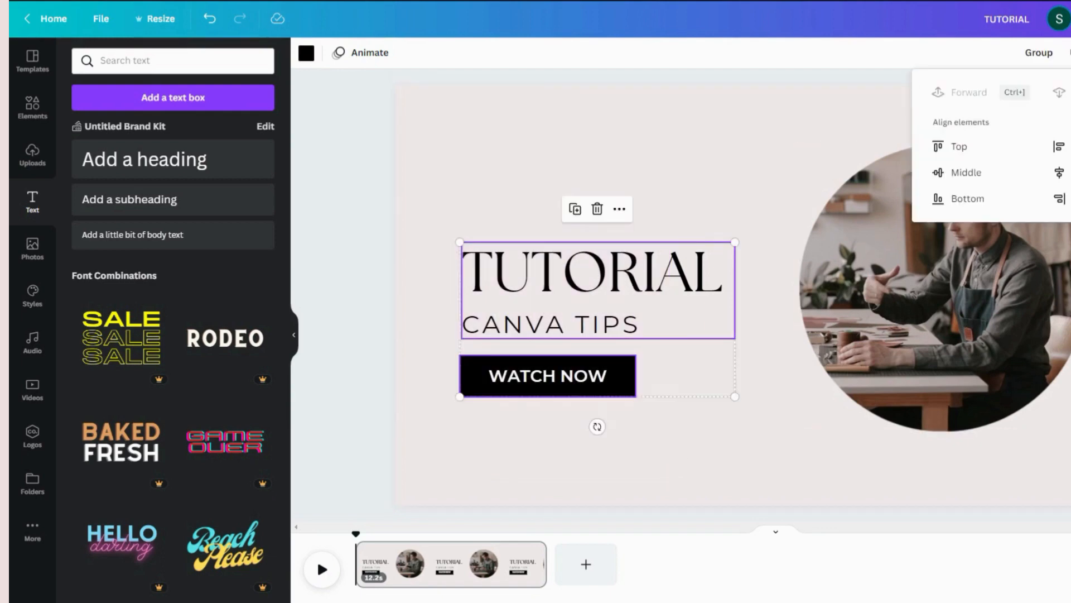
click(1067, 152)
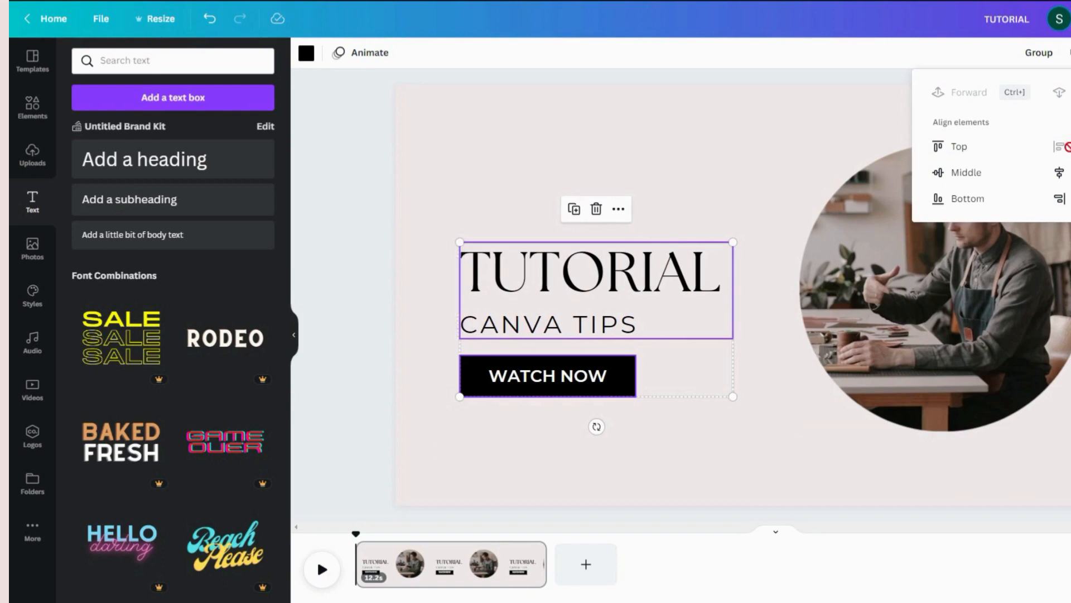
click(672, 145)
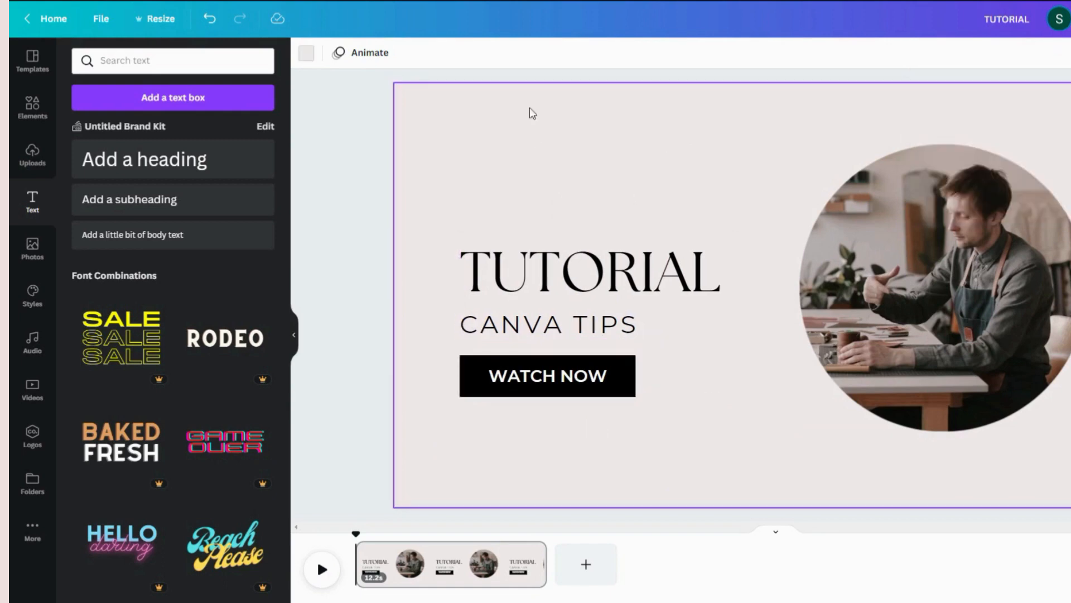
- Scale the WATCH NOW button down slightly and check its left alignment with the TUTORIAL text block
click(534, 381)
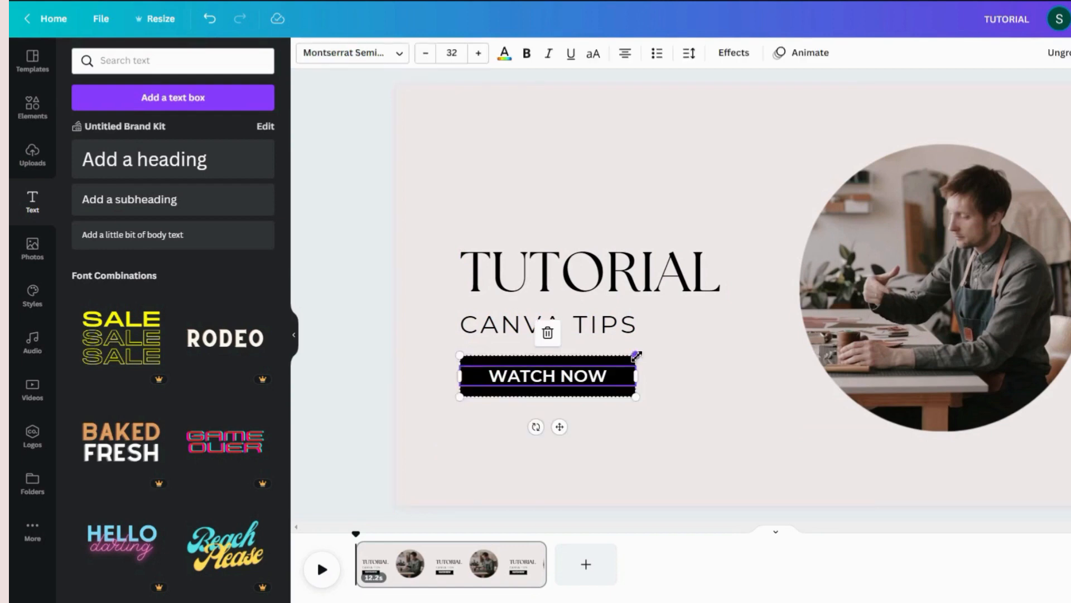
drag(637, 355, 618, 359)
click(661, 427)
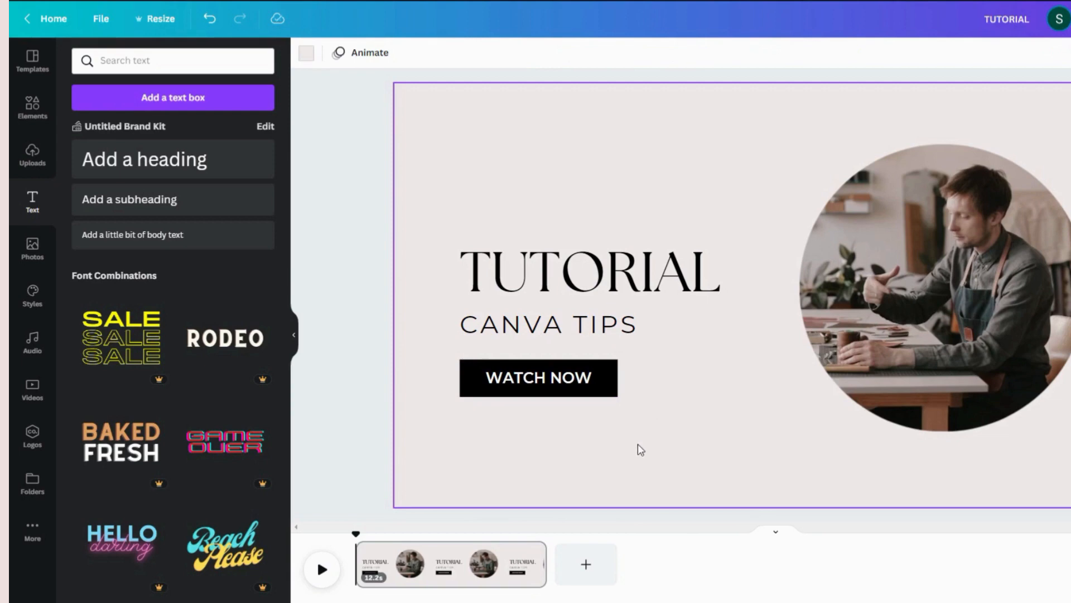
drag(638, 444, 447, 176)
click(1070, 53)
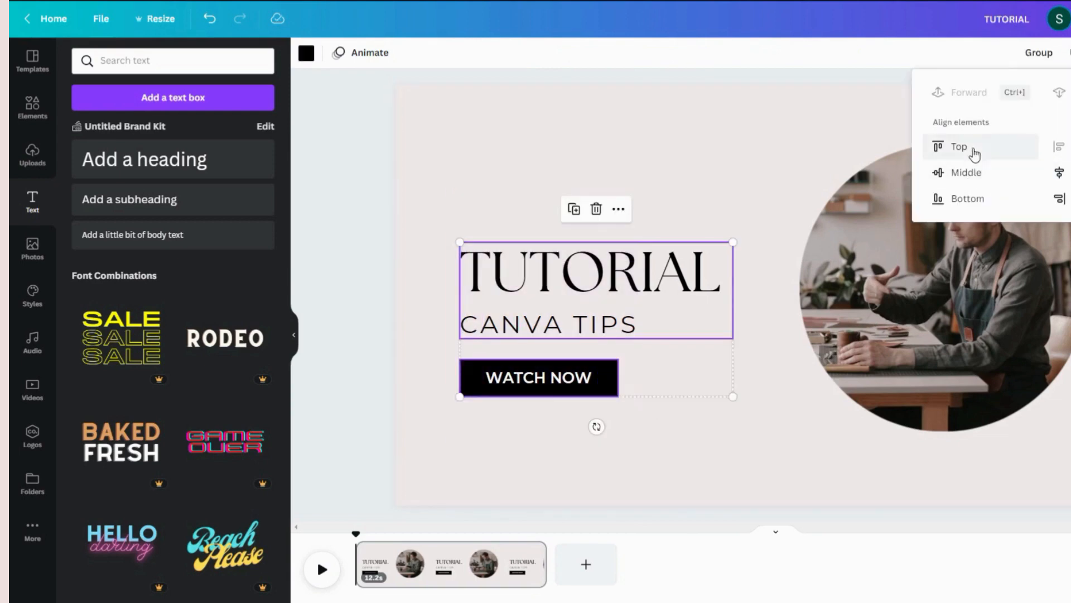
click(651, 463)
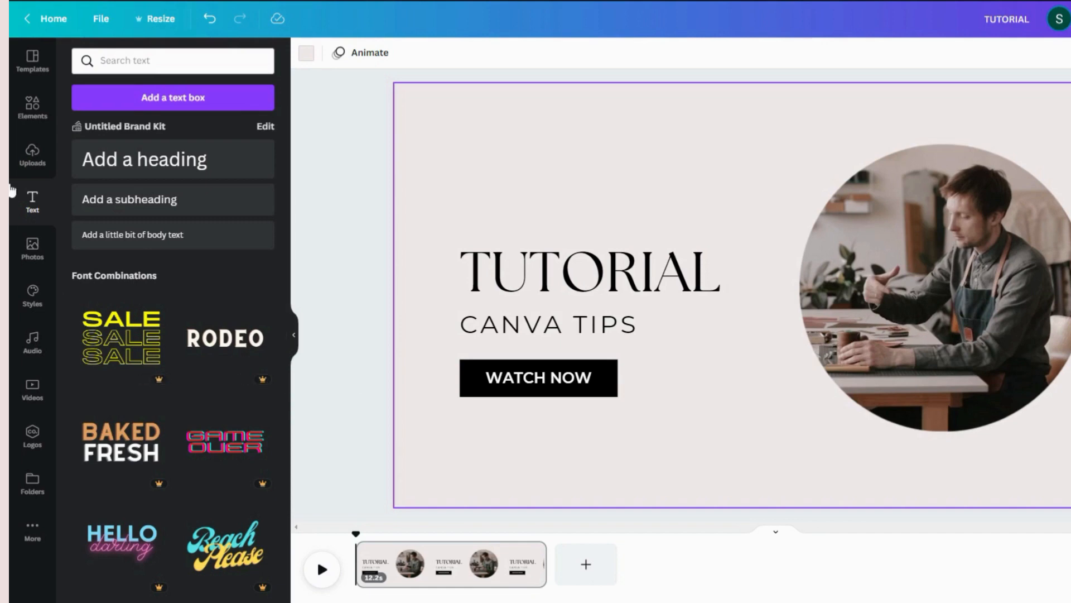
- Add a circle shape, place it above the TUTORIAL heading and fill it with the pale background colour from the document colours
click(34, 106)
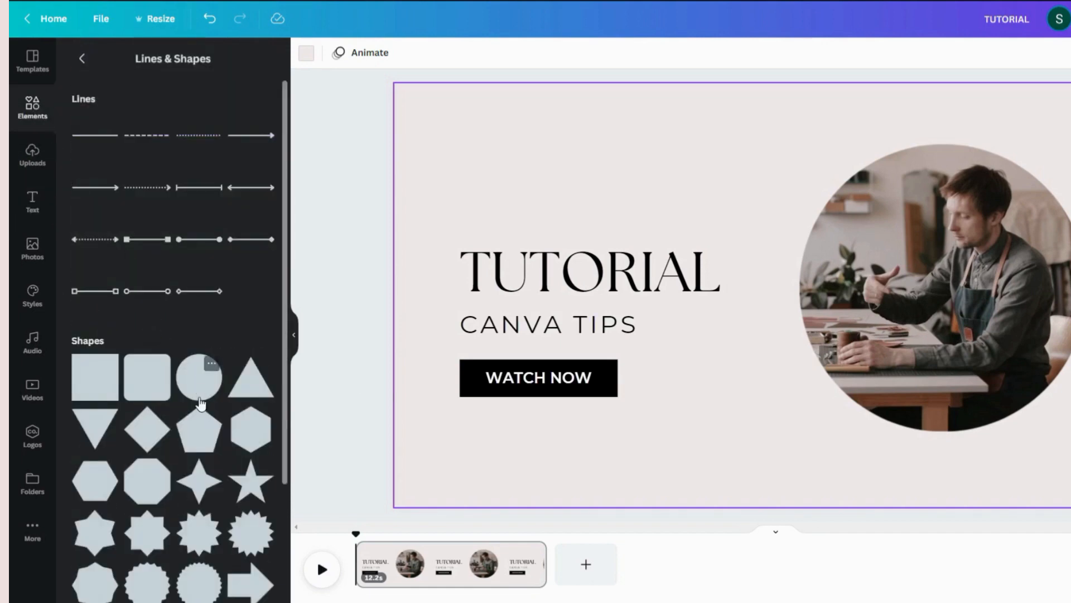
click(197, 391)
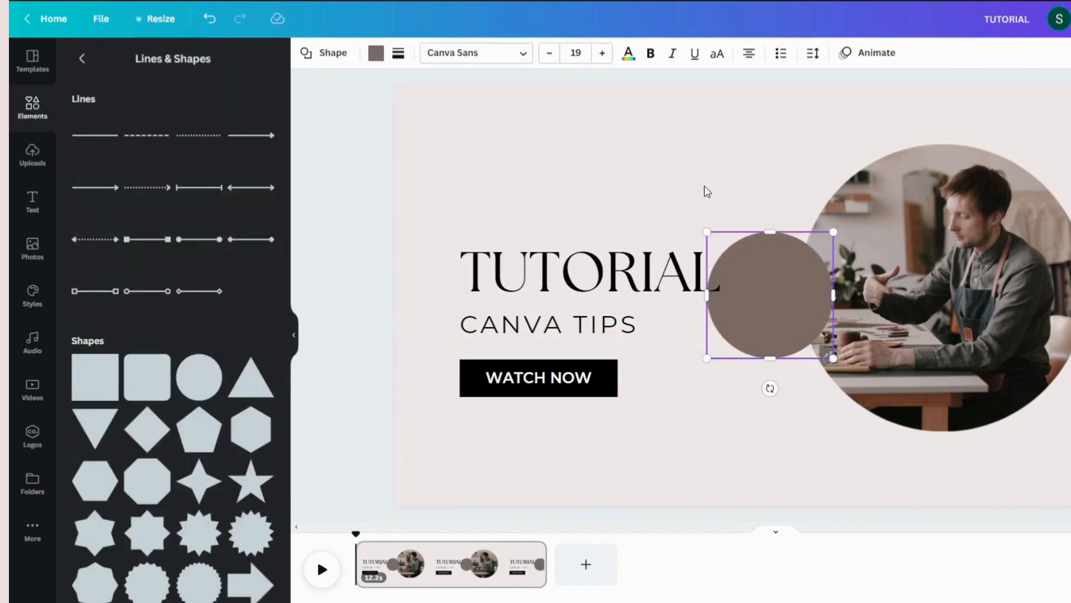
drag(775, 243, 680, 113)
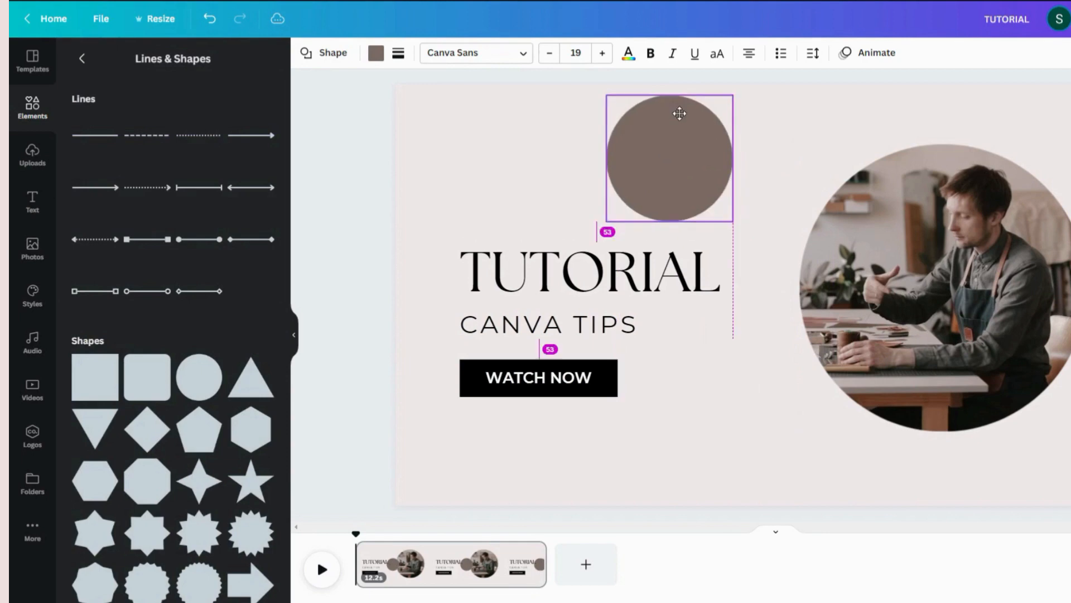
click(376, 54)
click(223, 124)
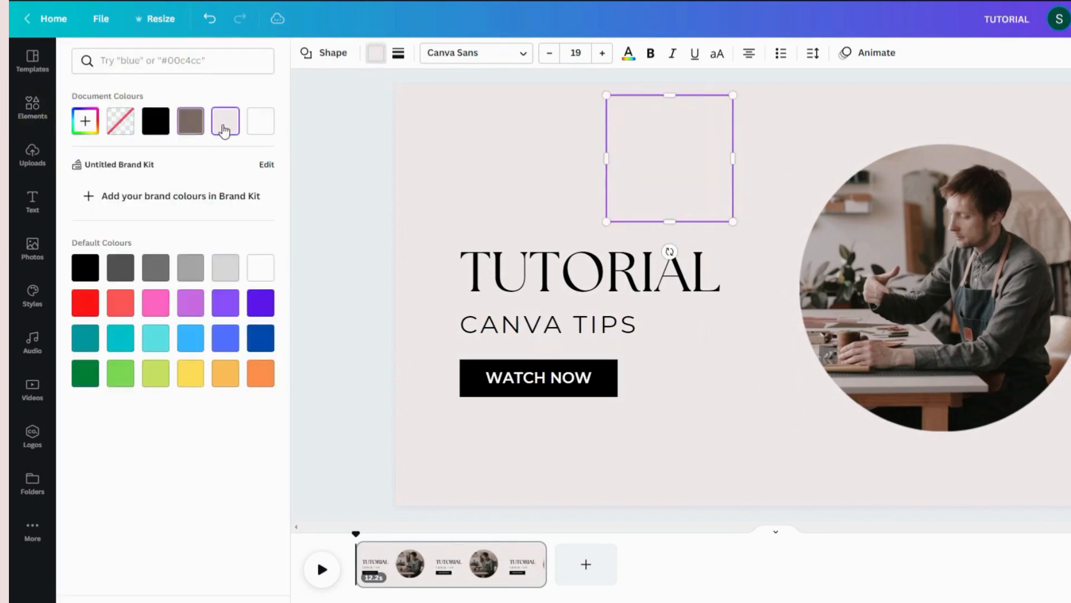
- Fill the circle above the TUTORIAL heading with a custom, slightly darker grey, #D1CBCB
click(84, 123)
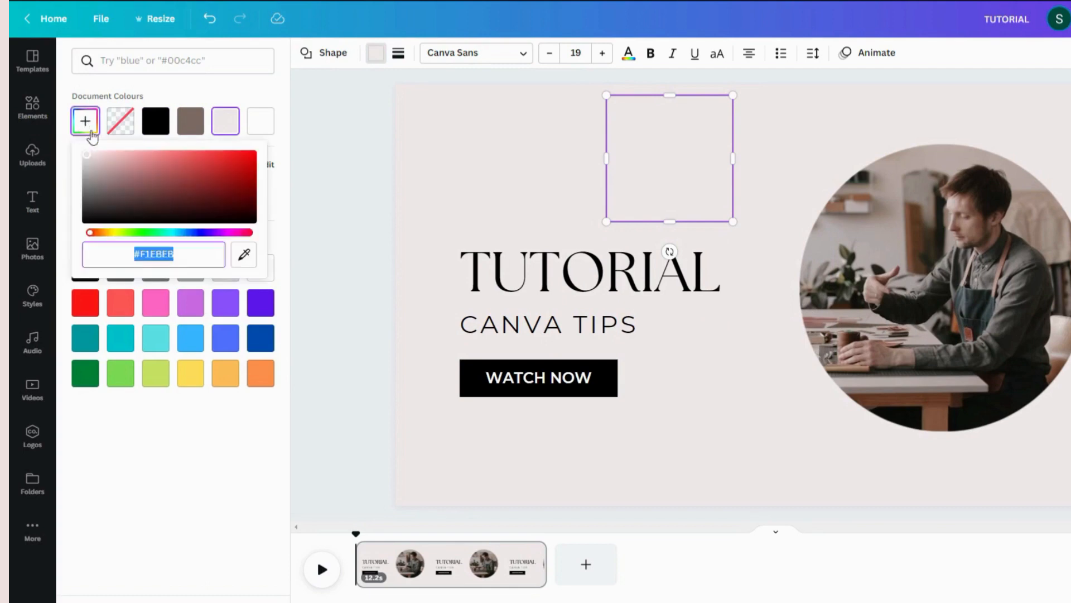
drag(87, 157, 88, 163)
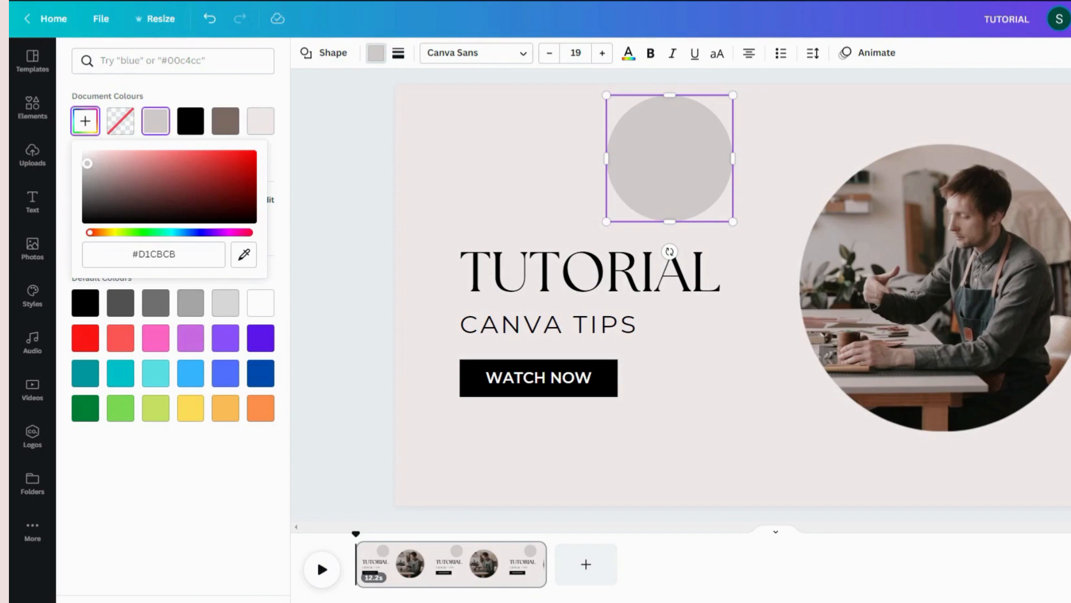
drag(87, 163, 87, 163)
click(692, 152)
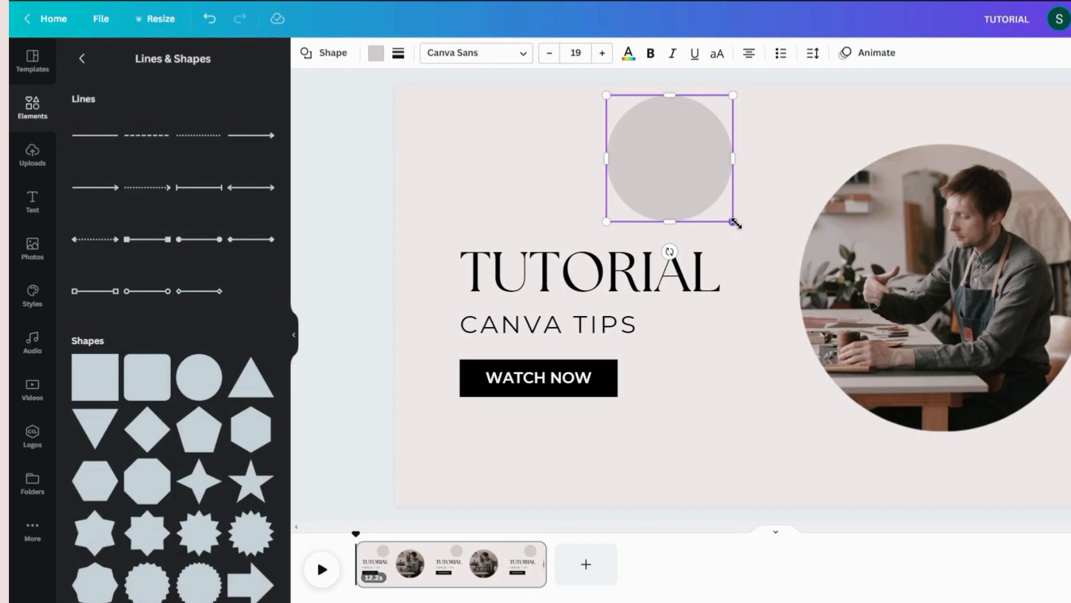
- Enlarge the grey circle, place it over the page's upper-right corner behind the circular video frame, and scale it up slightly more
drag(734, 223, 909, 397)
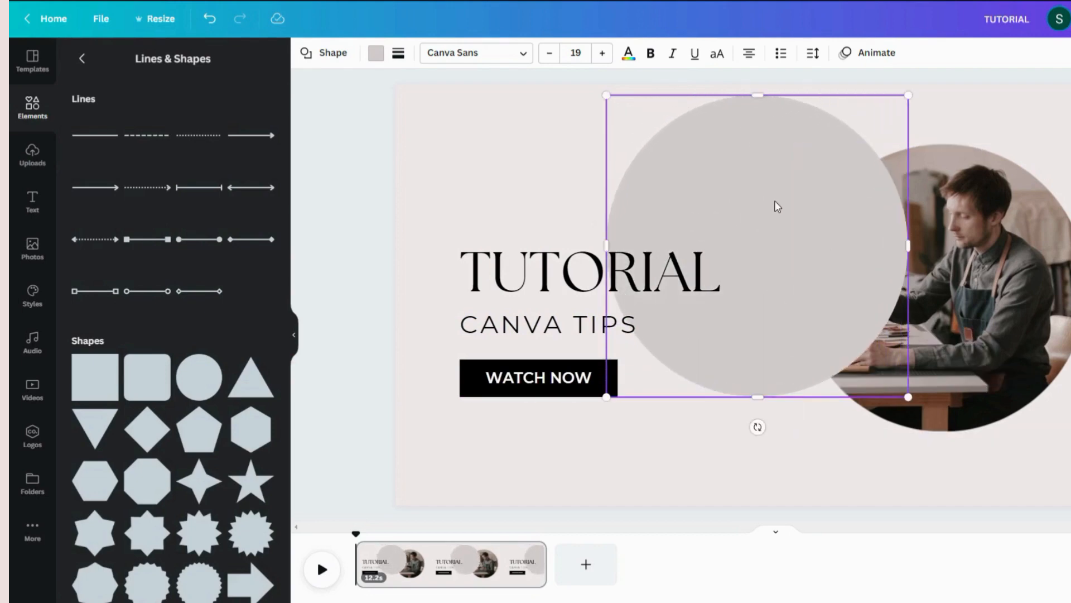
drag(778, 206, 1042, 132)
click(1068, 53)
click(1047, 92)
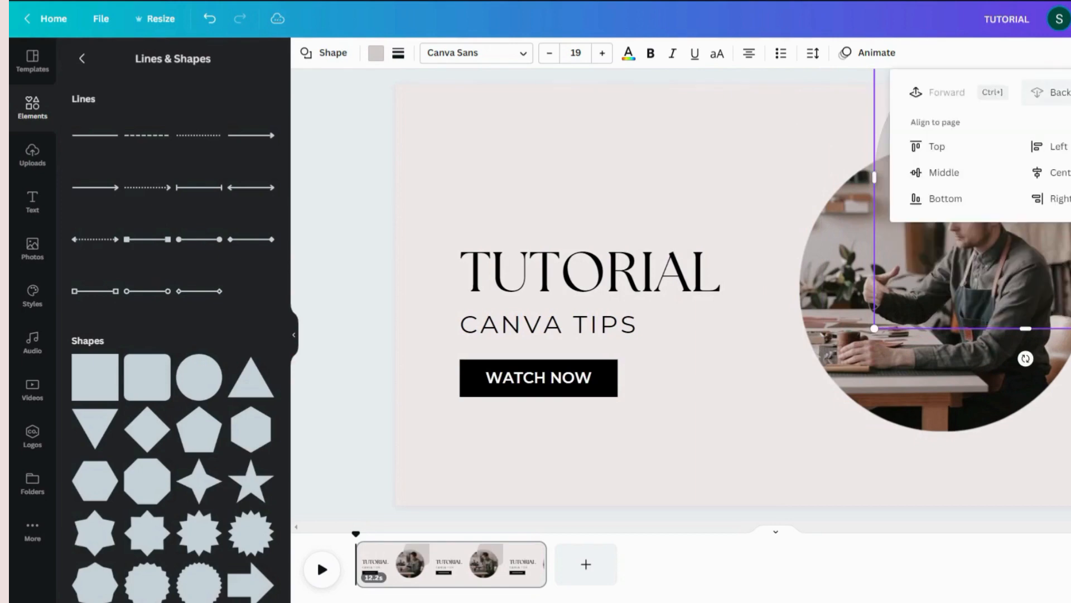
click(1068, 53)
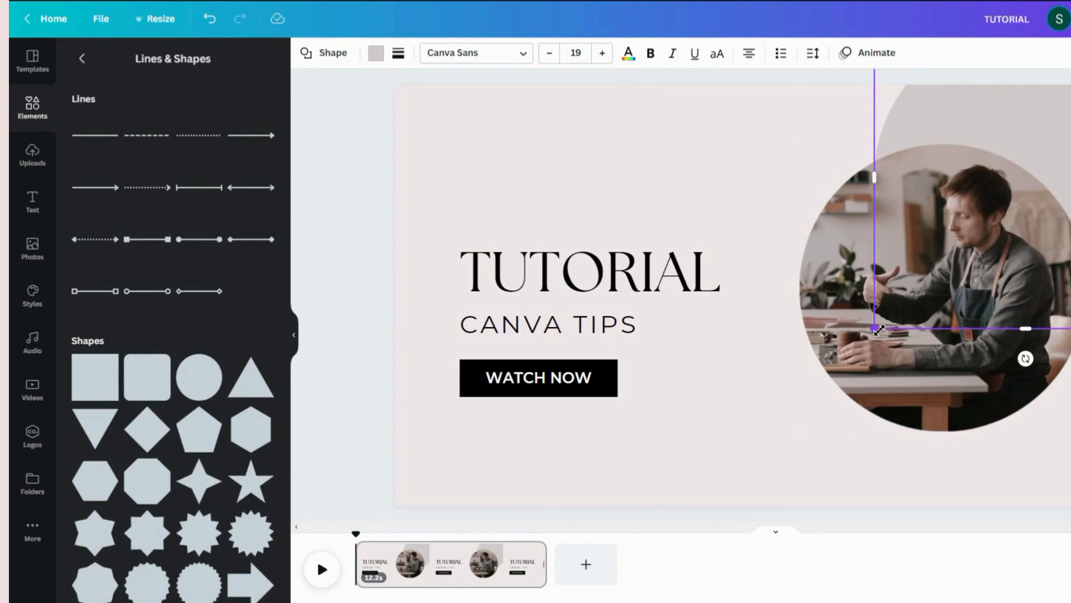
mouse_move(878, 329)
mouse_down()
mouse_move(813, 382)
mouse_move(853, 351)
mouse_move(860, 330)
mouse_up()
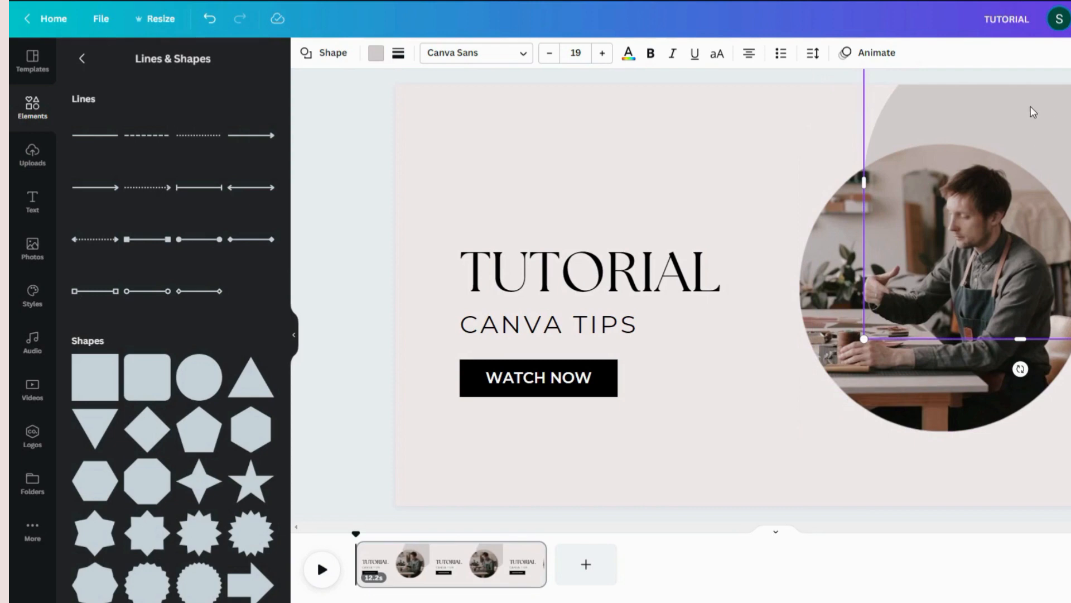
- Duplicate the large grey circle and place the copy partly off the page's bottom edge, below the WATCH NOW button
key(ctrl+d)
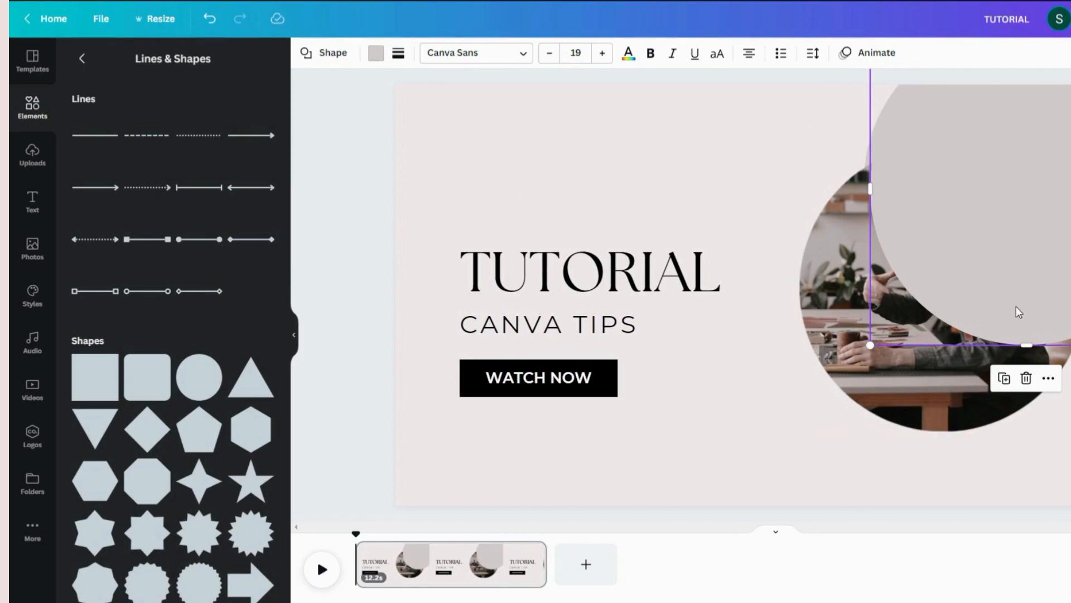
drag(985, 207, 536, 571)
drag(992, 222, 481, 597)
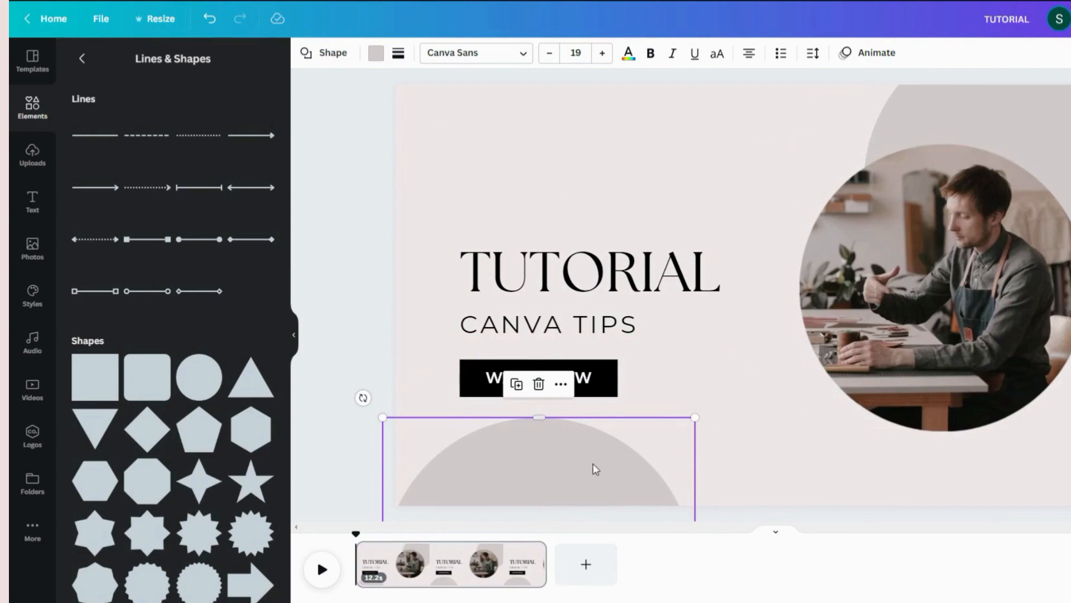
click(628, 144)
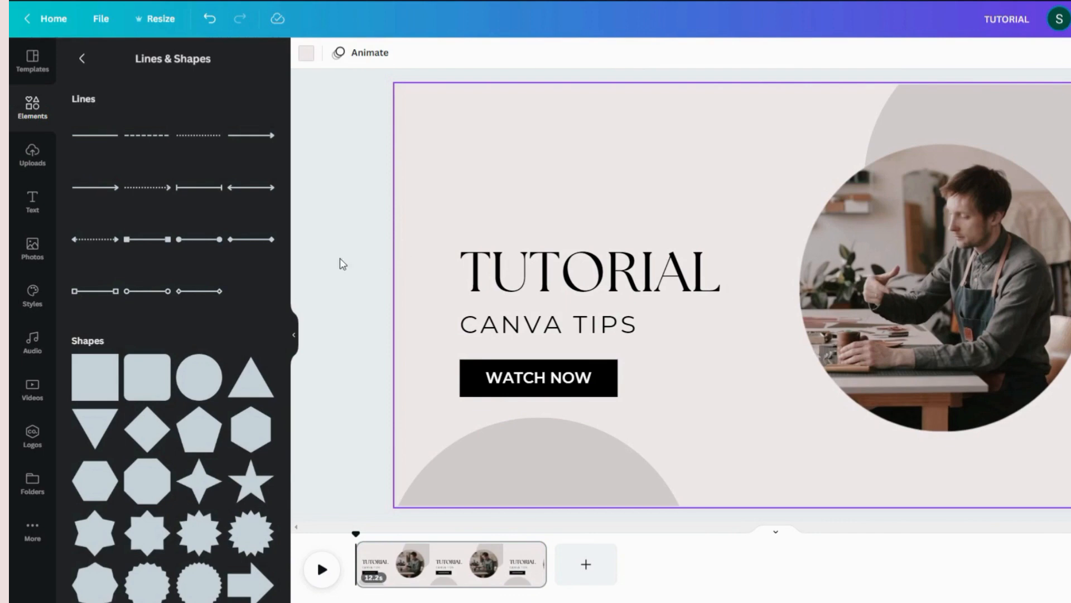
- Add a line with diamond ends, rotate it vertical and place it beside the TUTORIAL text, running in from the page's top edge
click(258, 248)
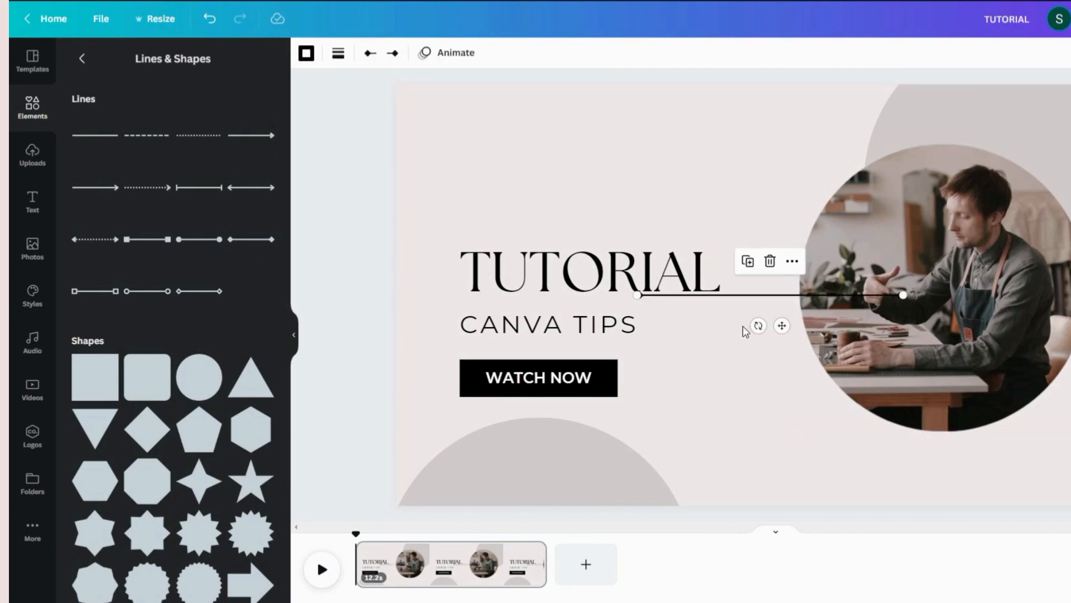
drag(757, 324, 384, 328)
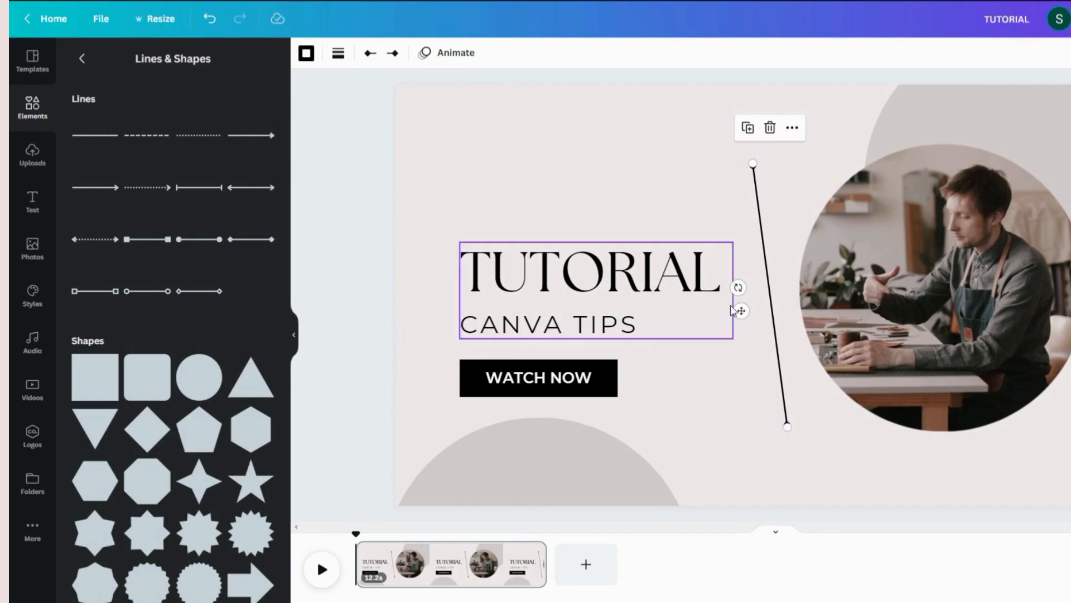
drag(739, 286, 720, 281)
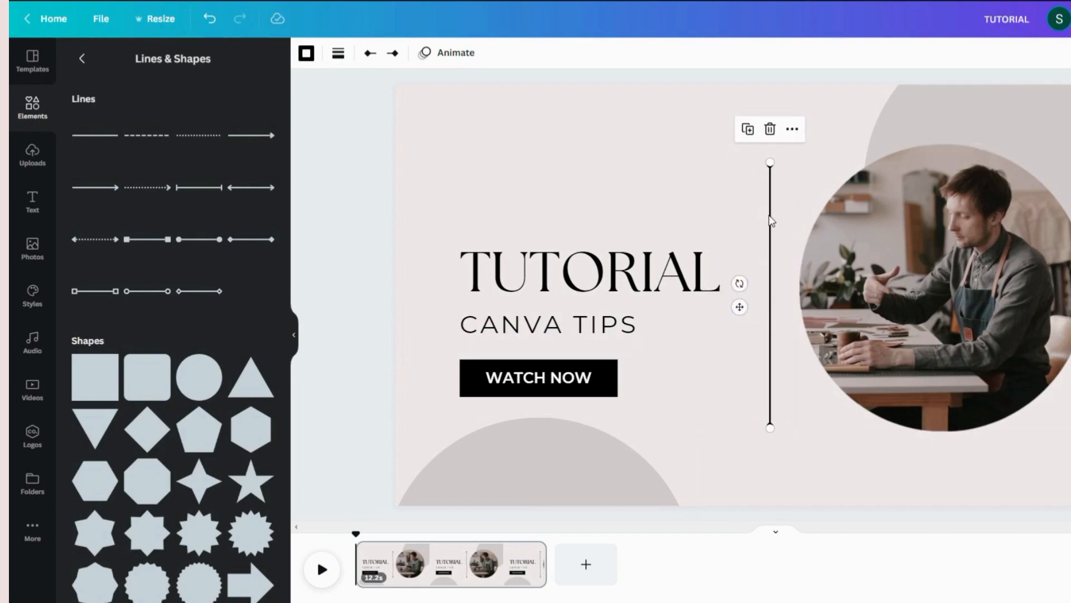
drag(771, 220, 436, 127)
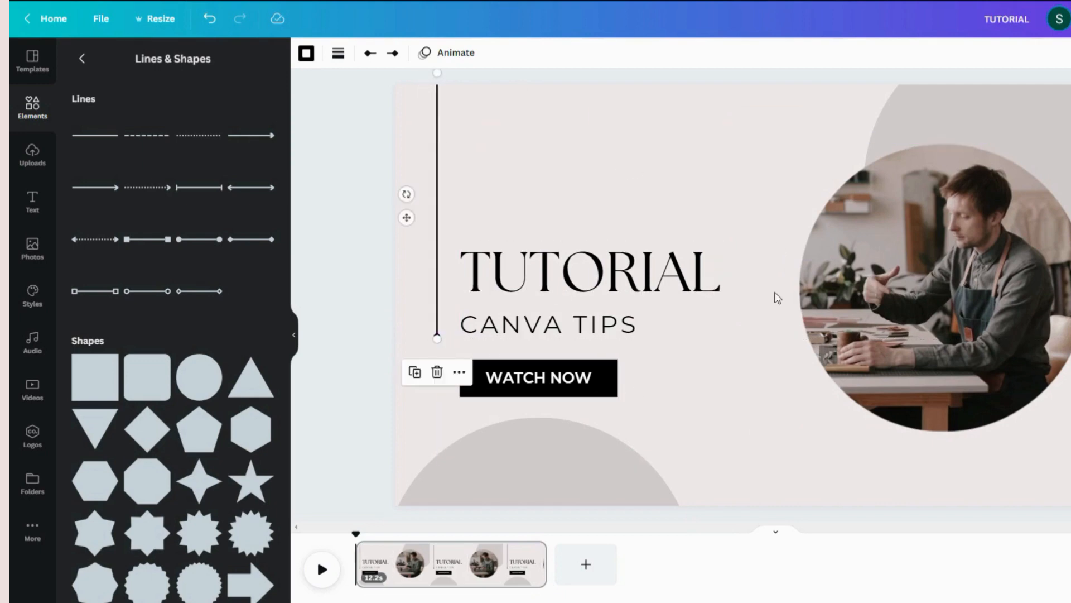
click(742, 386)
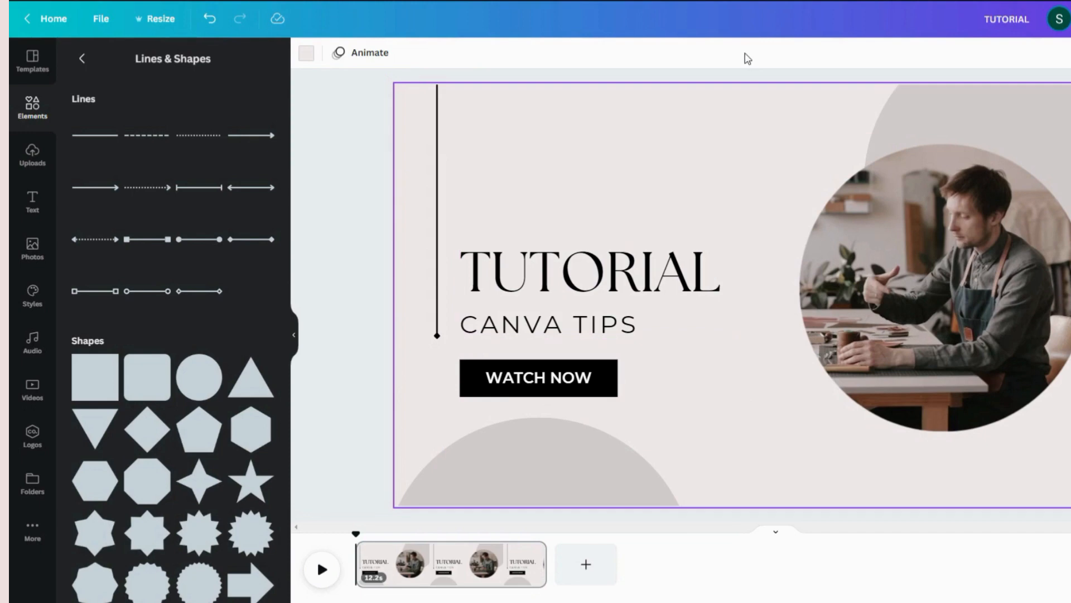
click(438, 335)
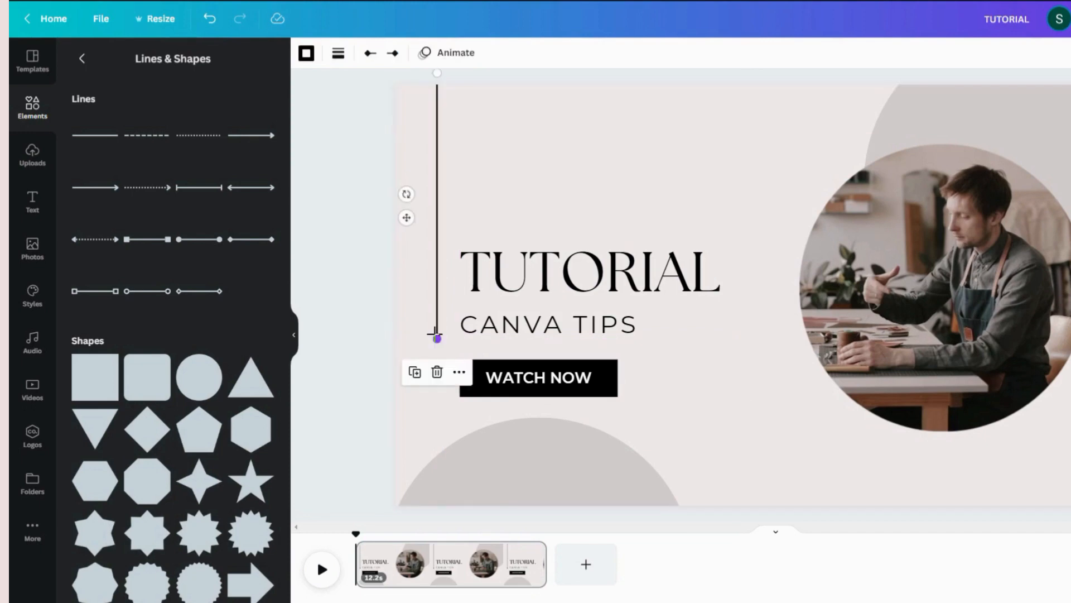
click(481, 315)
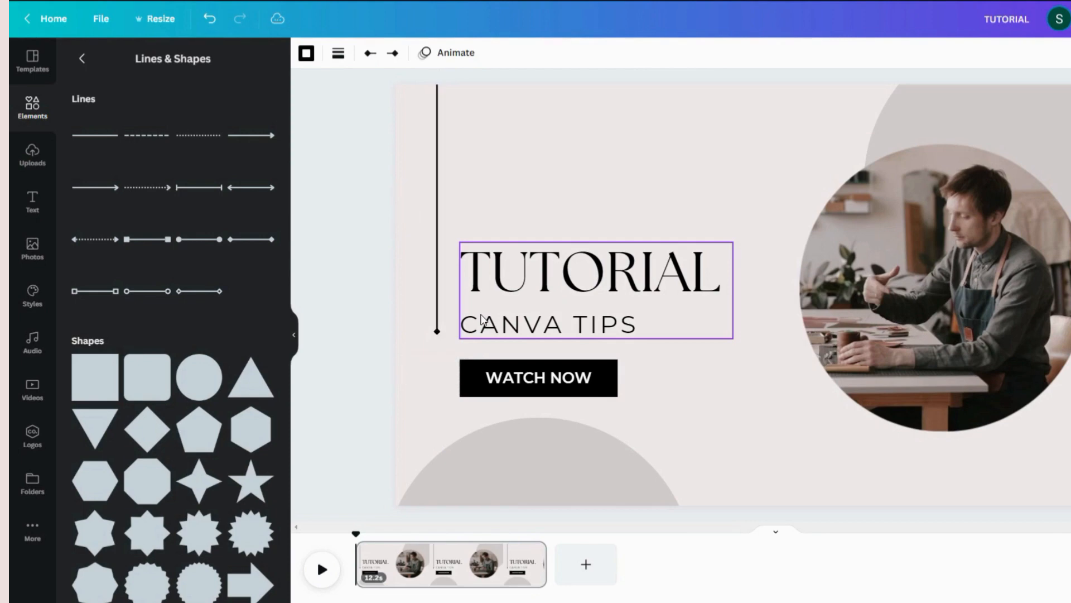
click(494, 116)
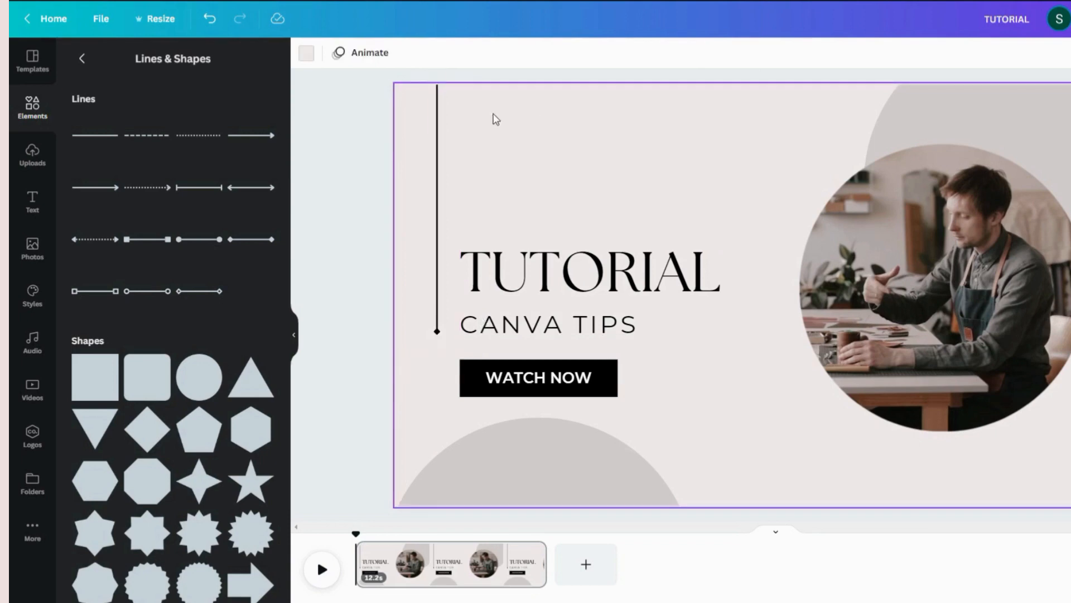
- Duplicate the vertical line, rotate the copy to horizontal and place it below the circular video frame, diamond end facing left
click(438, 153)
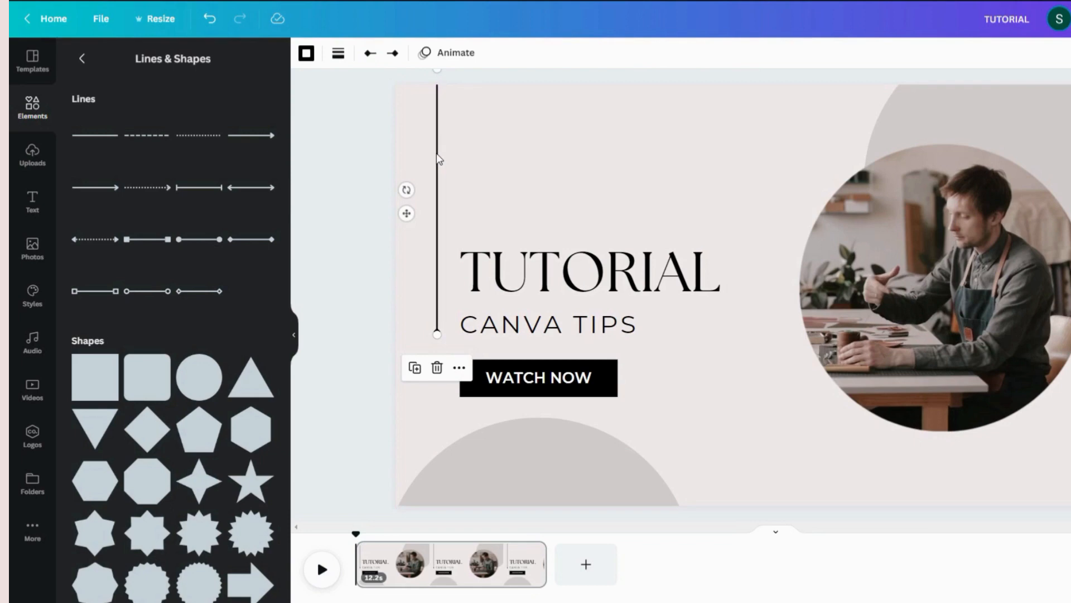
key(ctrl+d)
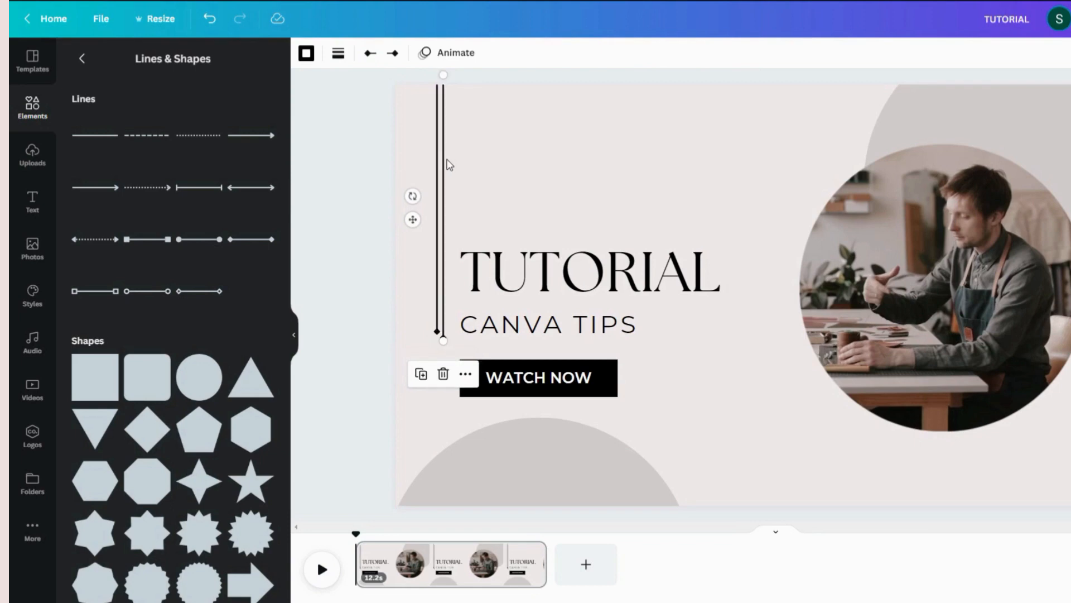
drag(457, 160, 1020, 330)
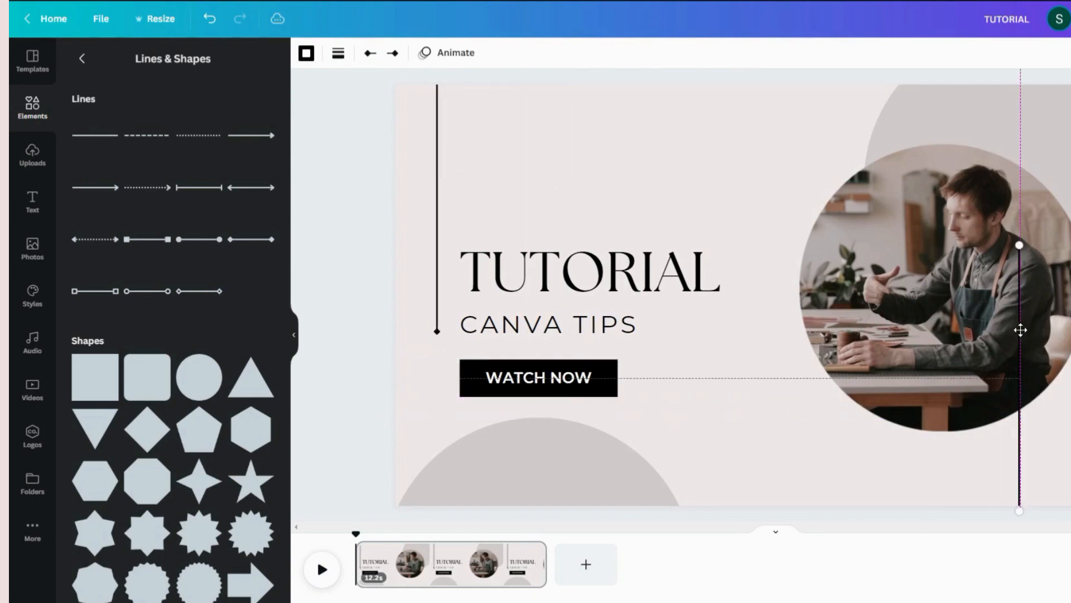
drag(988, 363, 1030, 166)
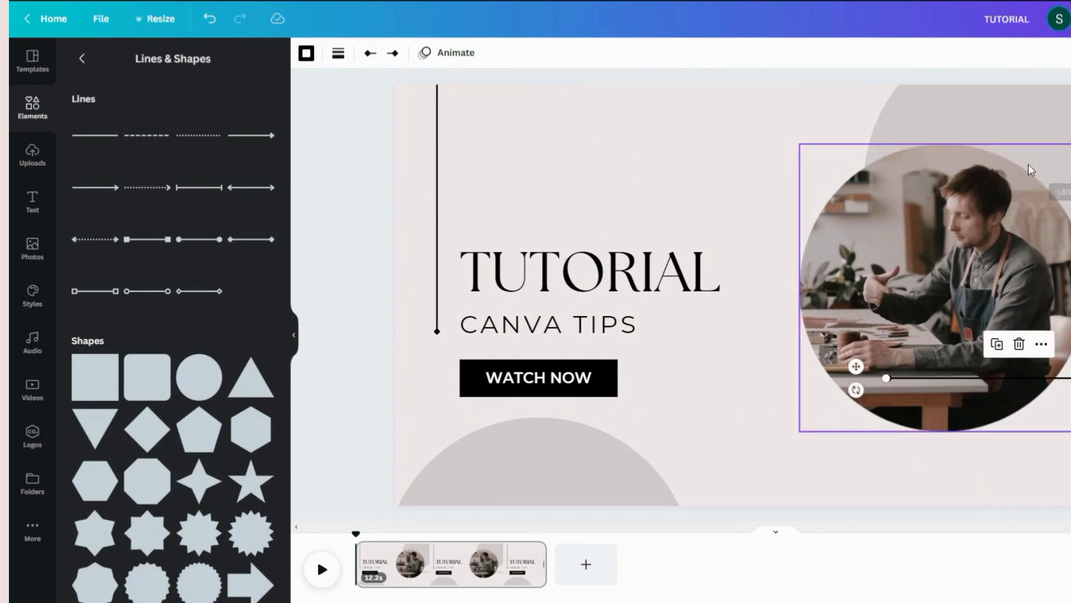
drag(856, 366, 848, 453)
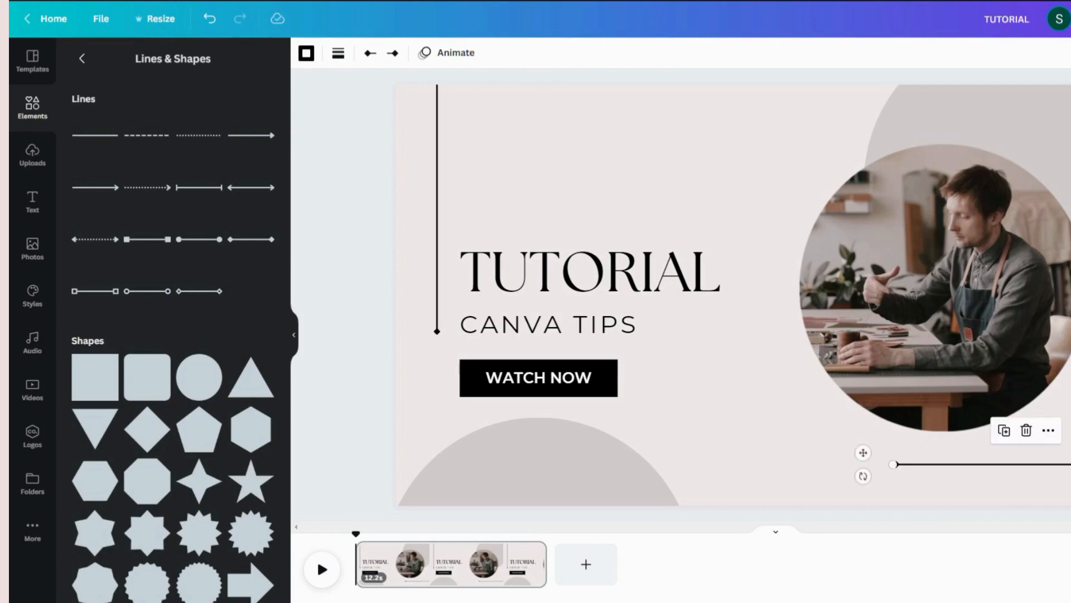
key(Escape)
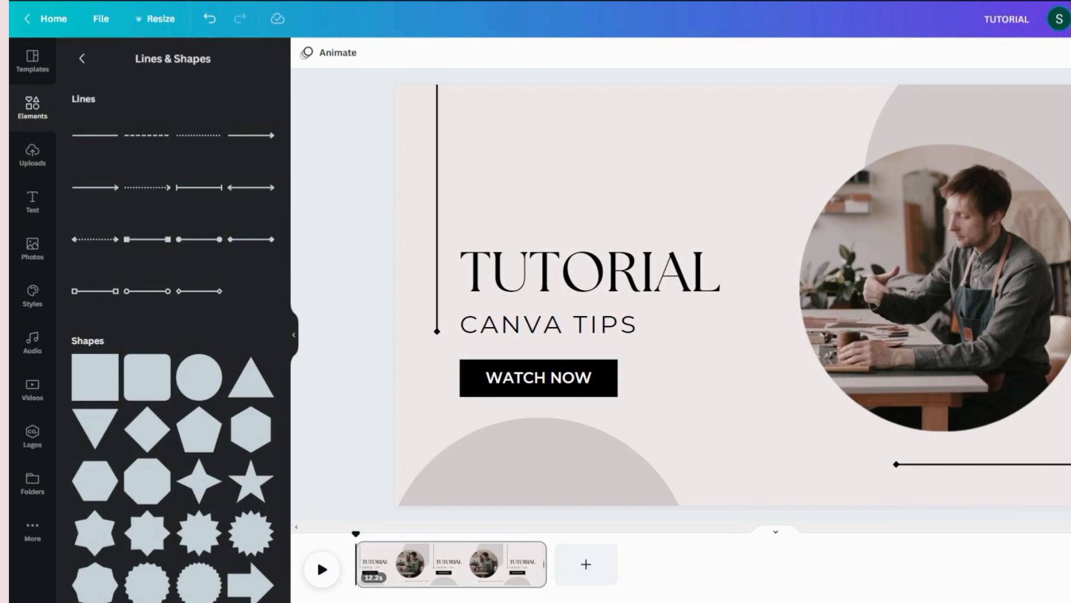
- Apply the Pan element animation to the circular video frame, on enter
click(913, 277)
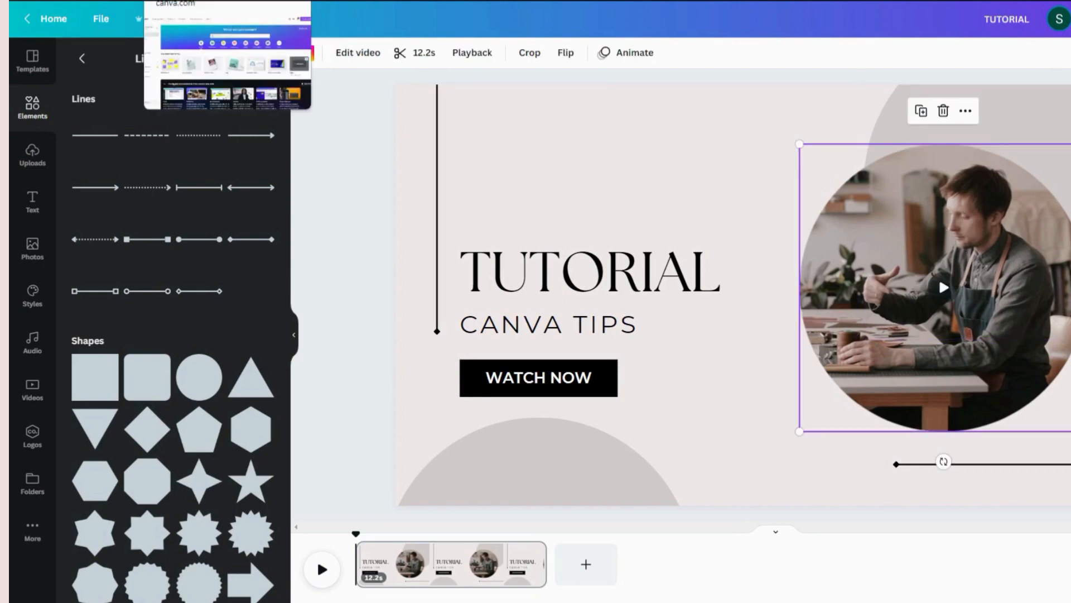
click(636, 55)
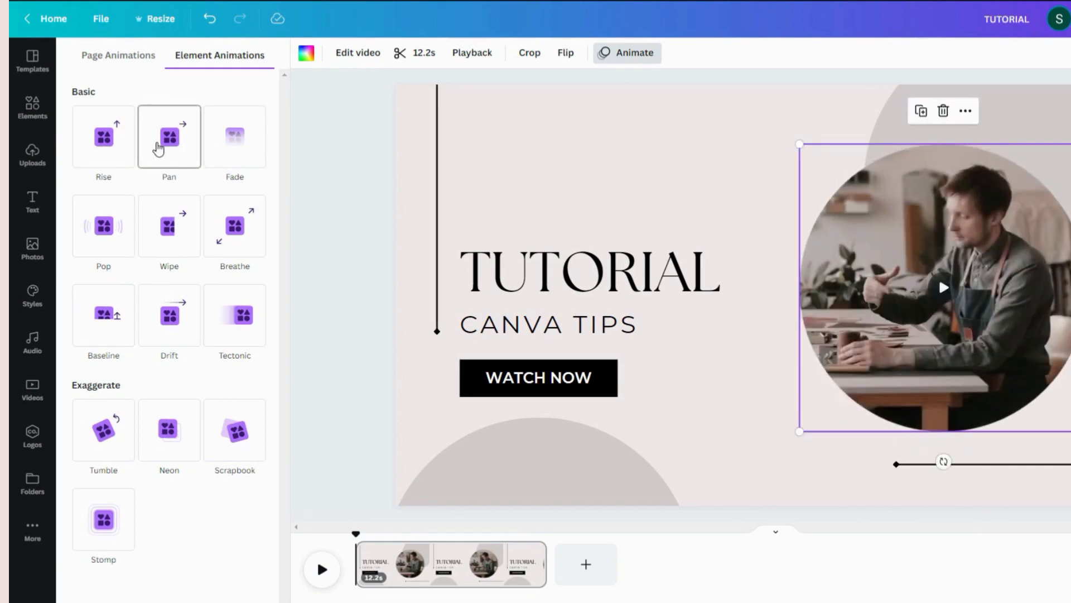
click(158, 148)
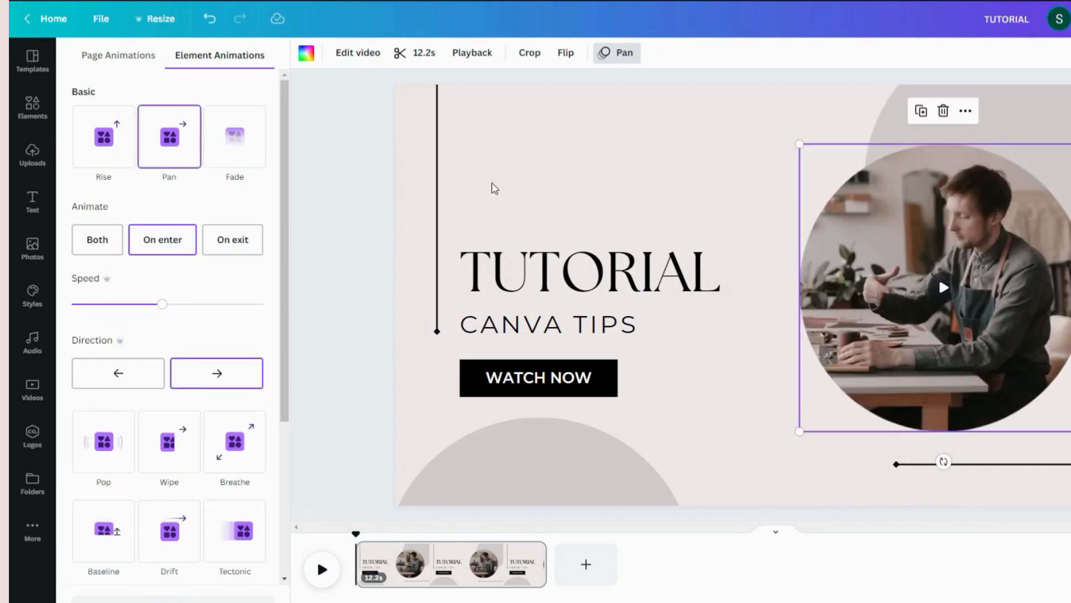
- Apply the Pan element animation on enter to the TUTORIAL / CANVA TIPS text and the WATCH NOW button together
drag(502, 184, 575, 412)
click(189, 138)
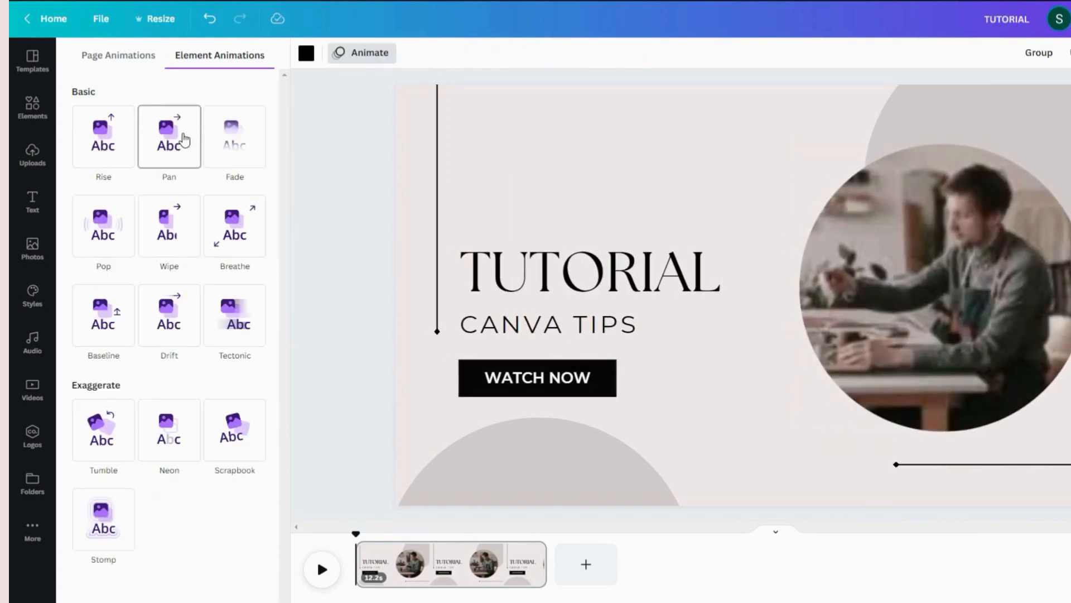
click(184, 140)
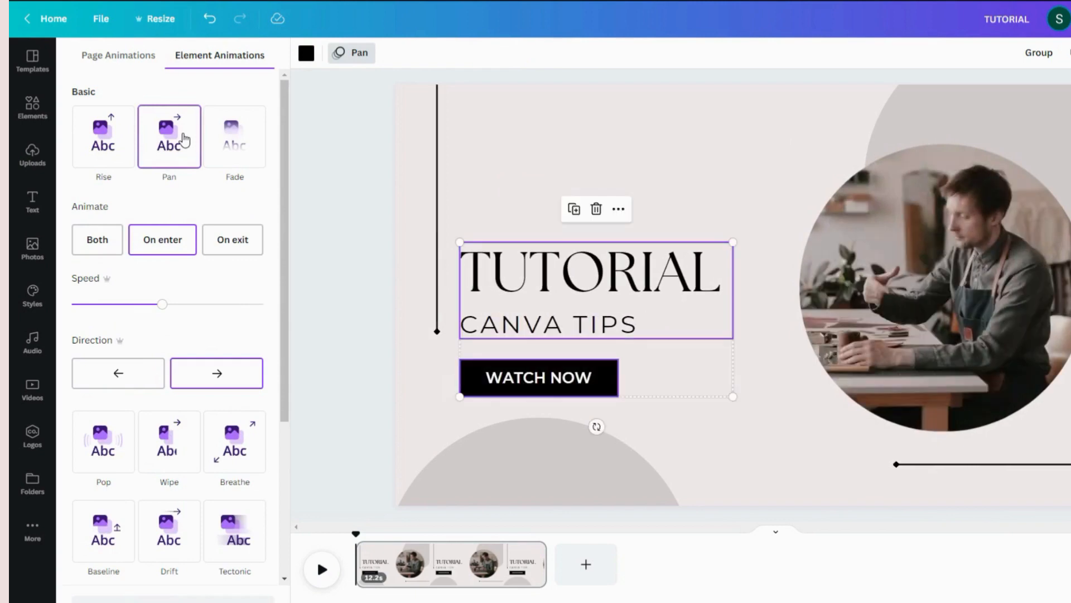
click(541, 132)
- Apply the Fade element animation on enter to both grey background circles and check it on the upper-right one
click(526, 457)
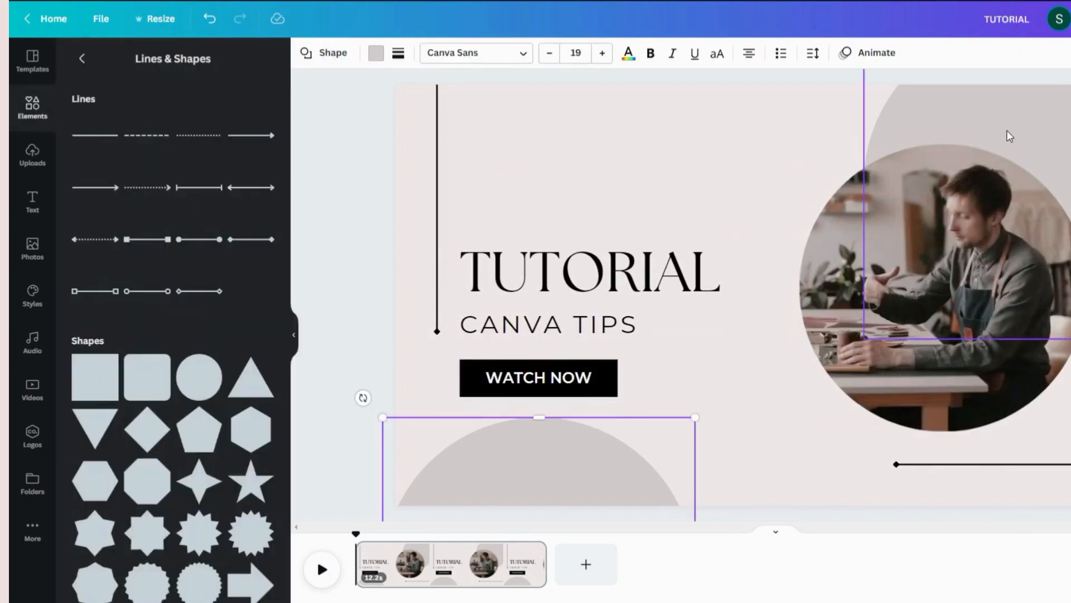
shift+click(977, 129)
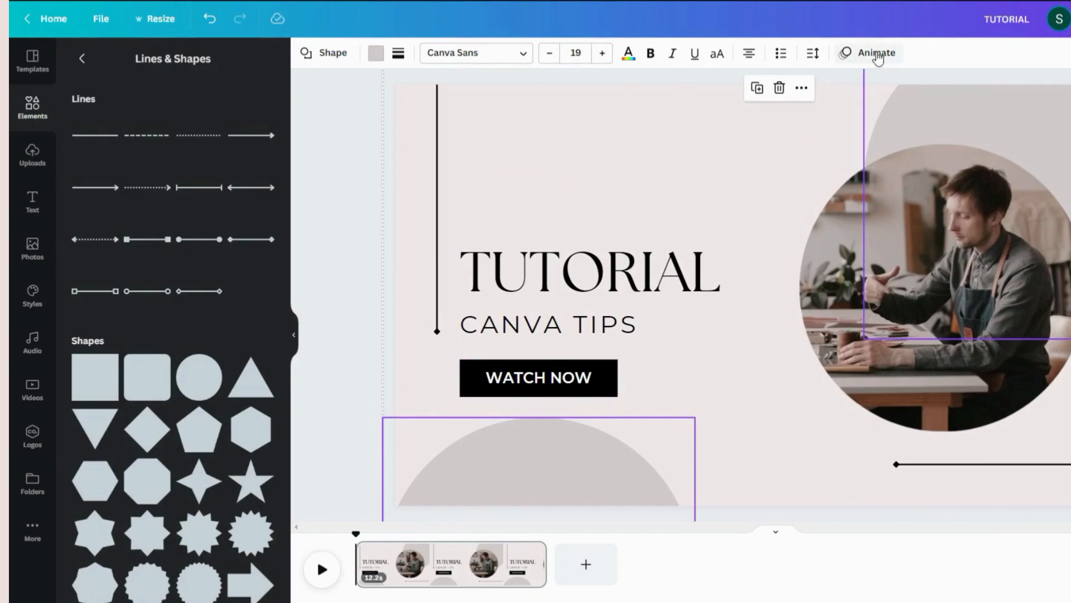
click(873, 52)
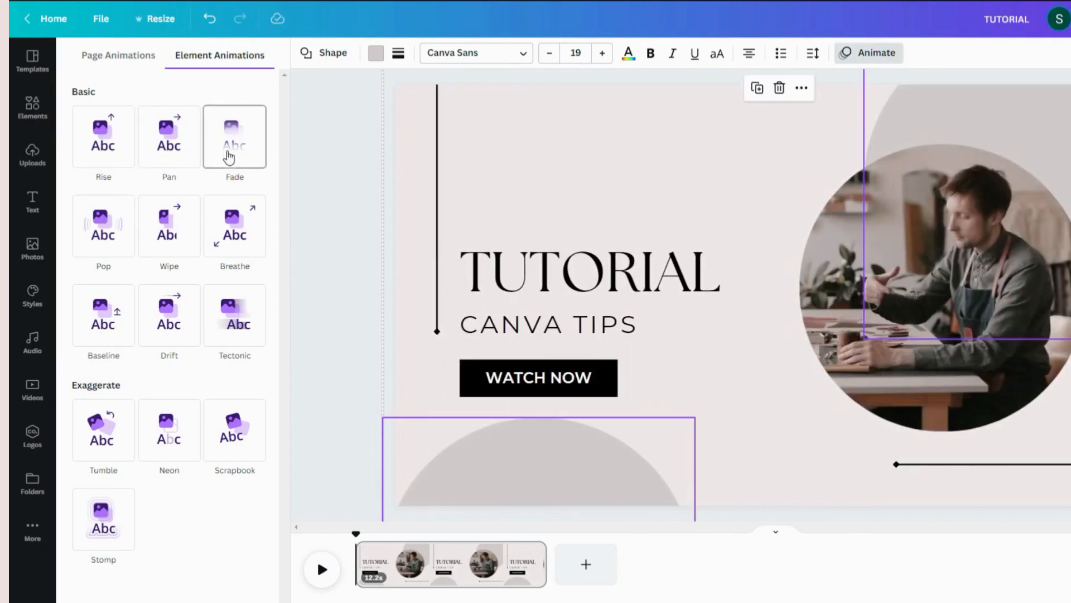
click(229, 158)
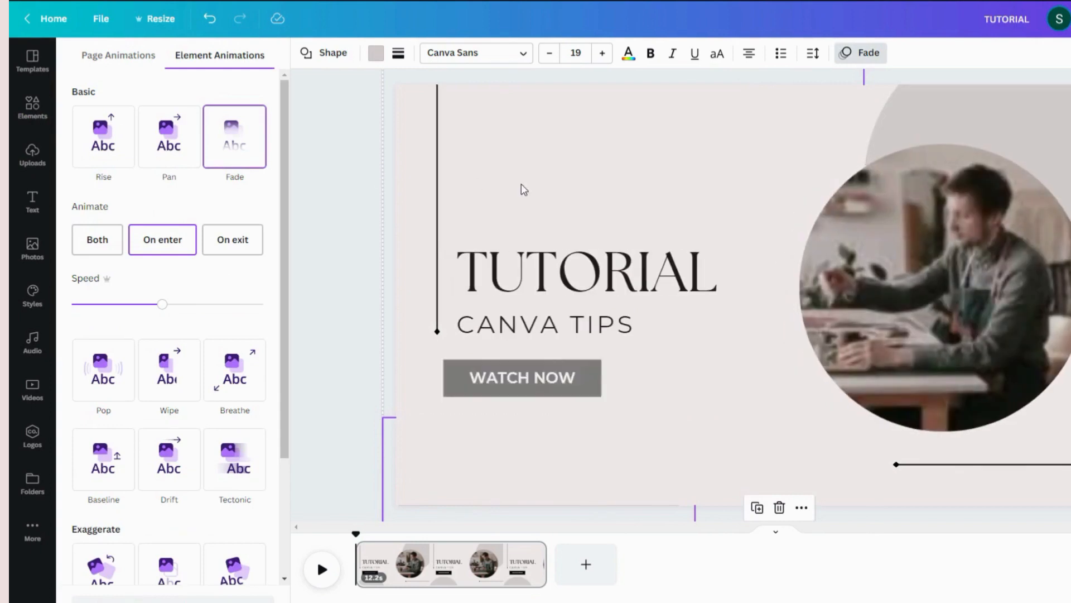
click(861, 53)
click(722, 120)
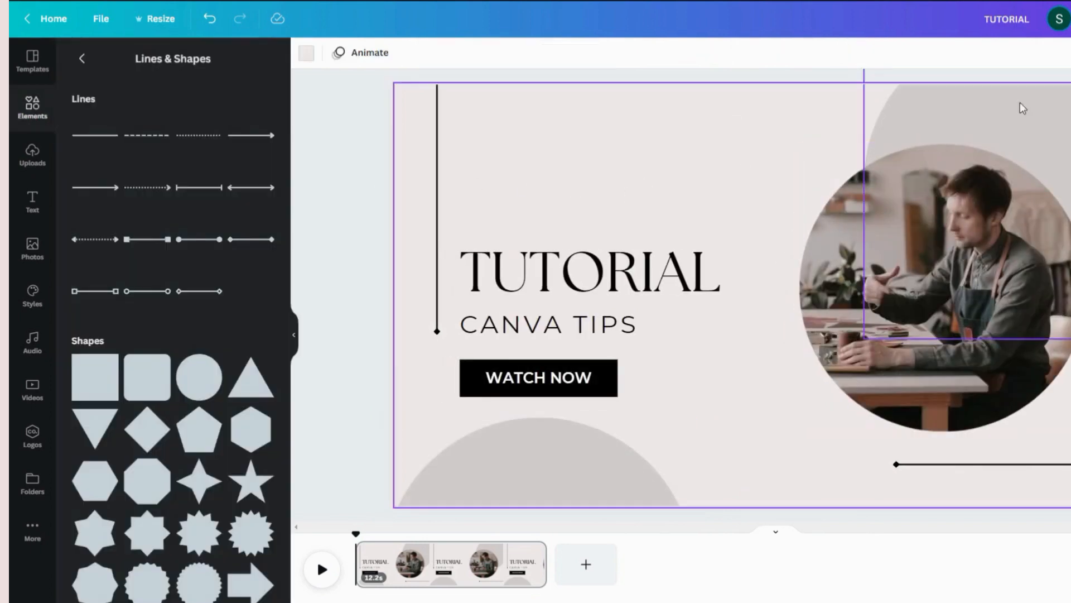
click(1043, 103)
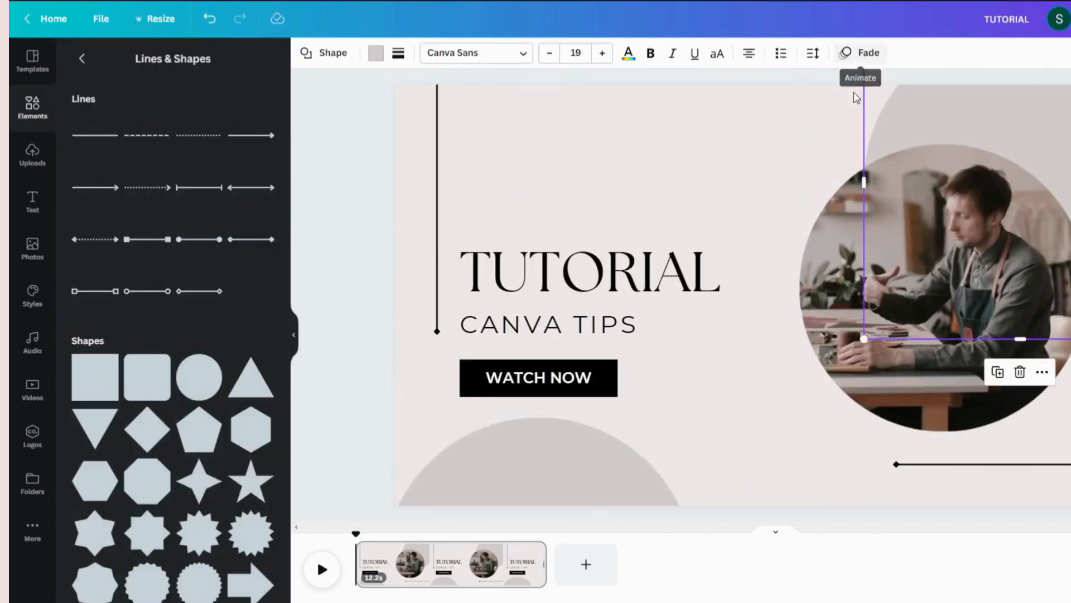
click(527, 461)
click(692, 140)
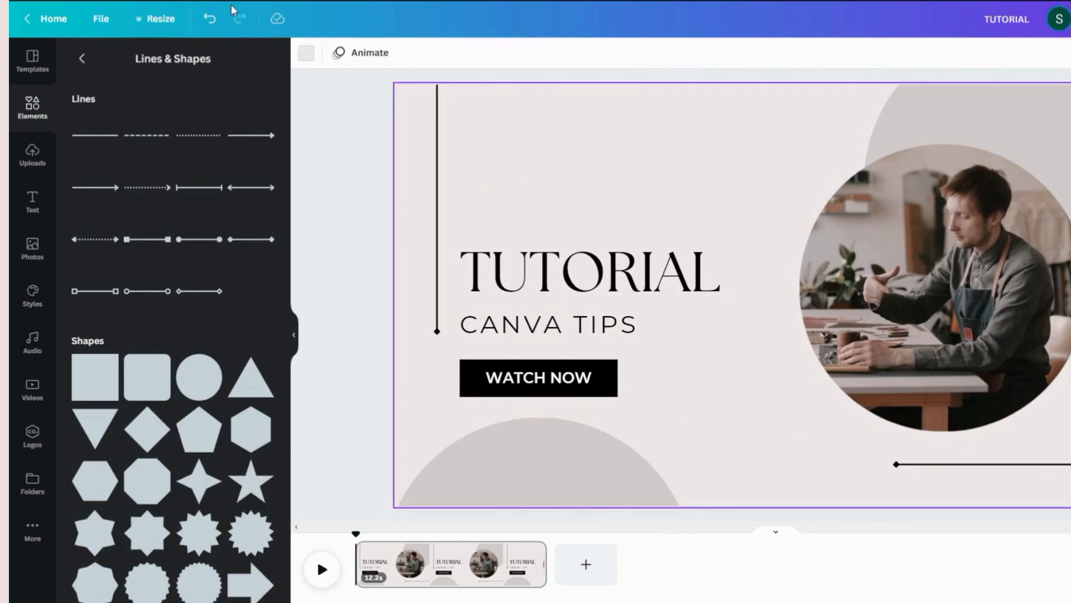
click(374, 161)
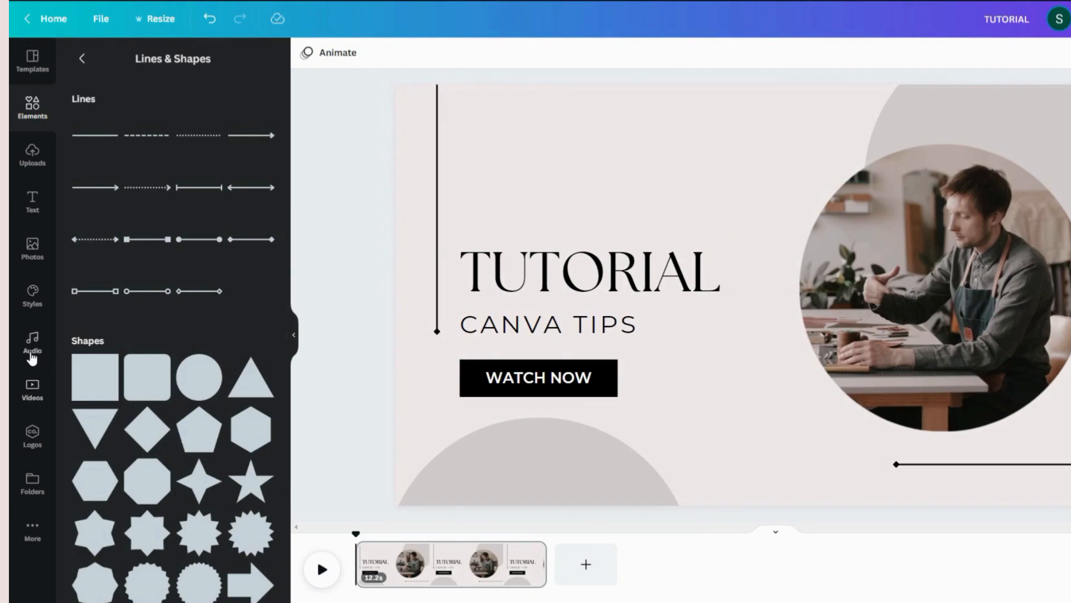
- Search the audio library for "relax" and filter the tracks to Free only
click(32, 356)
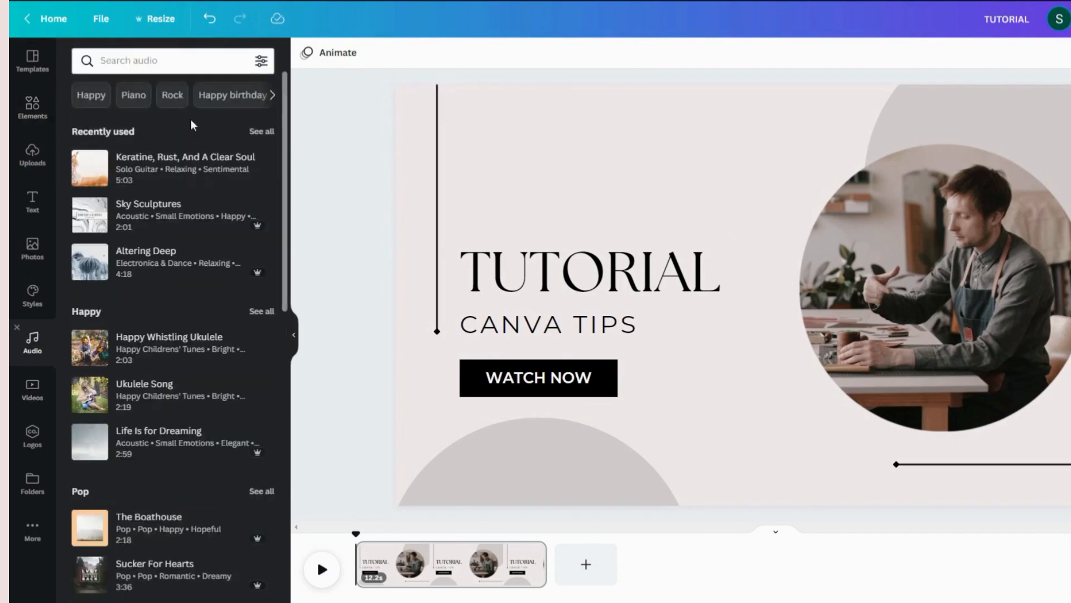
click(227, 58)
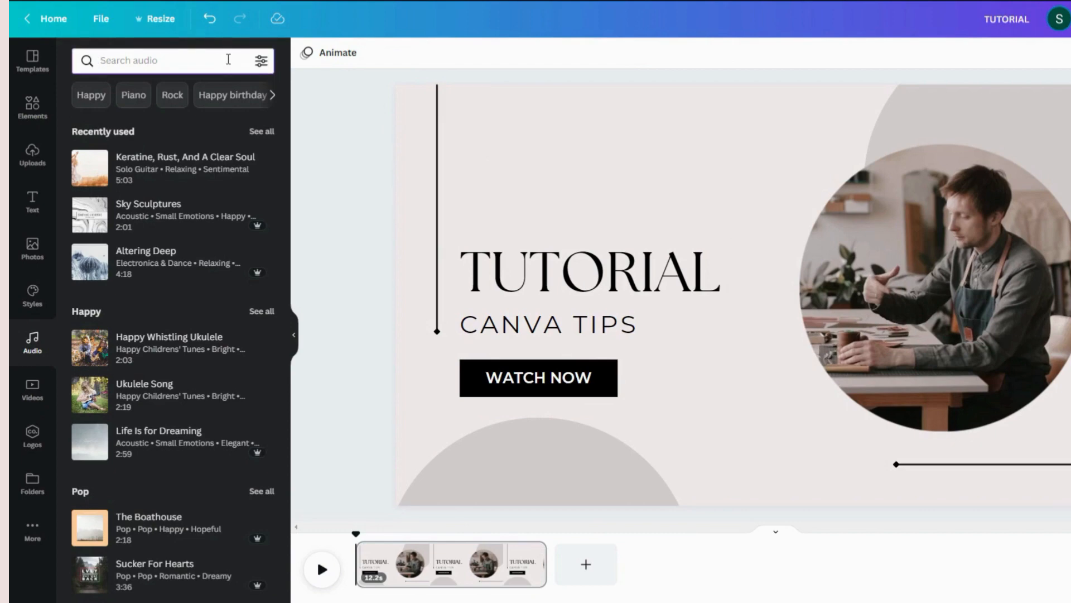
text(relax)
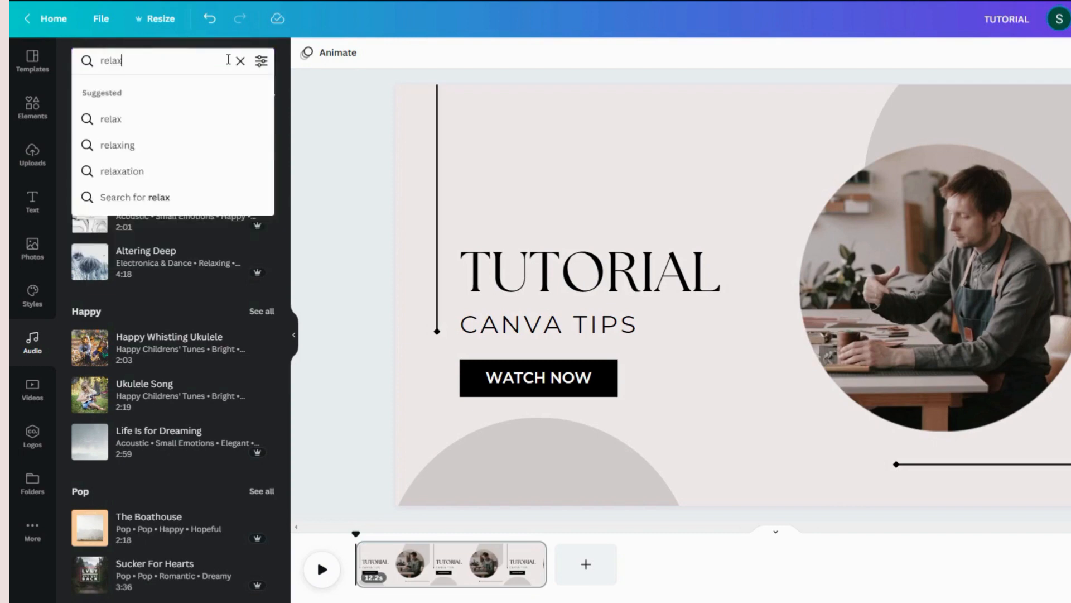
key(Return)
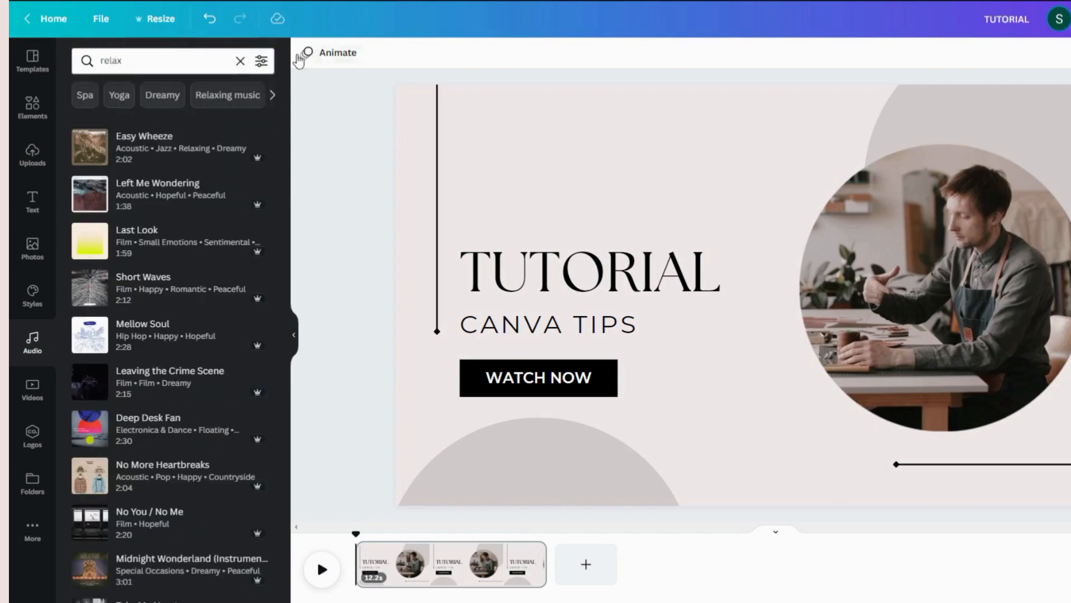
click(262, 60)
click(91, 215)
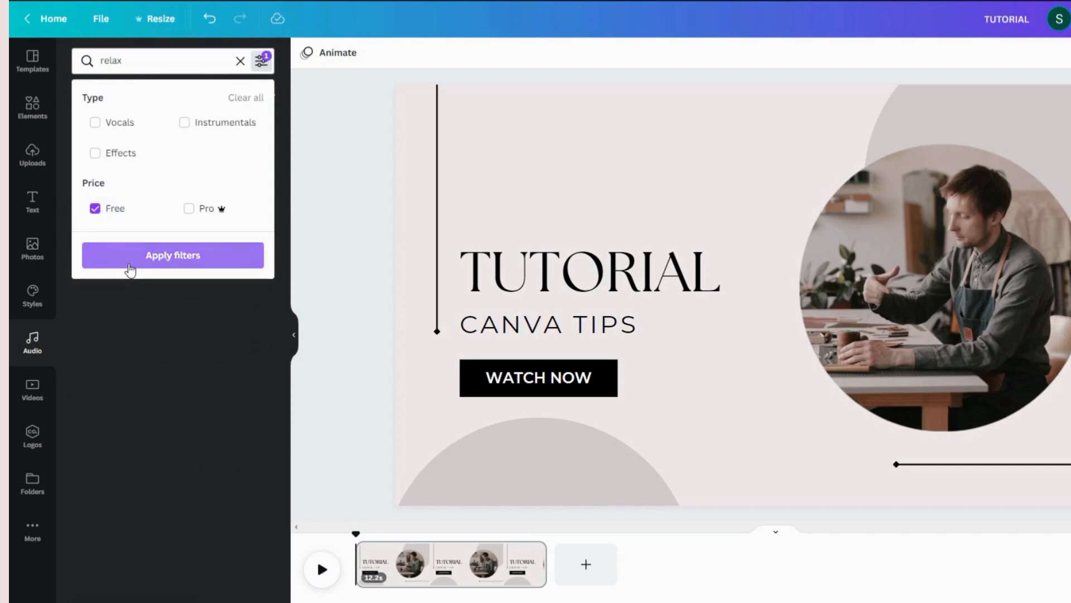
click(131, 266)
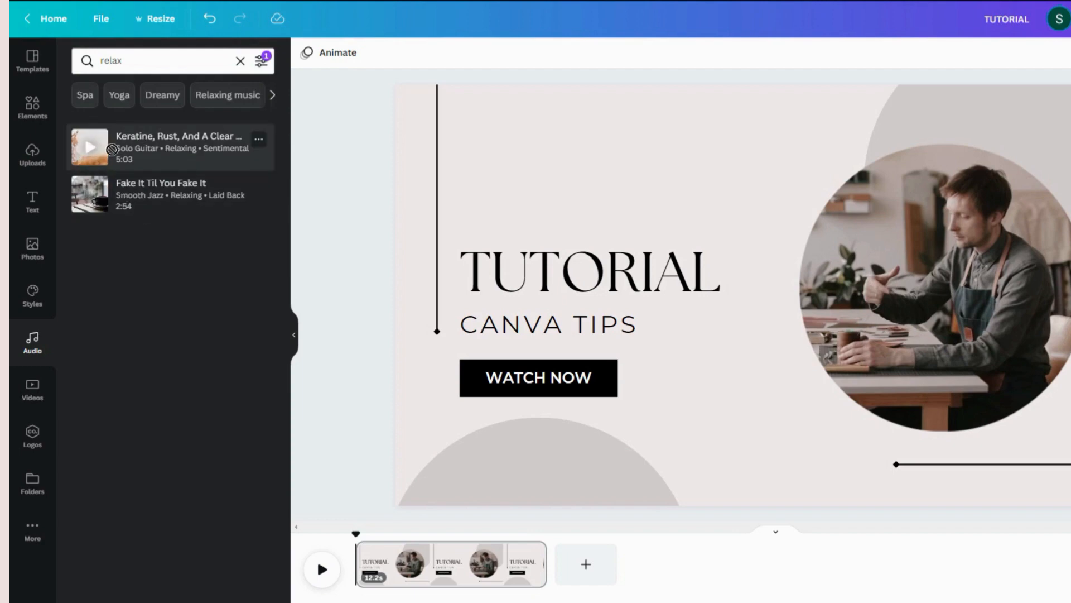
- Add the track "Keratine, Rust, And A Clear Soul" to the timeline, align it with the page's start and extend it to 12.2 s
drag(100, 145, 406, 574)
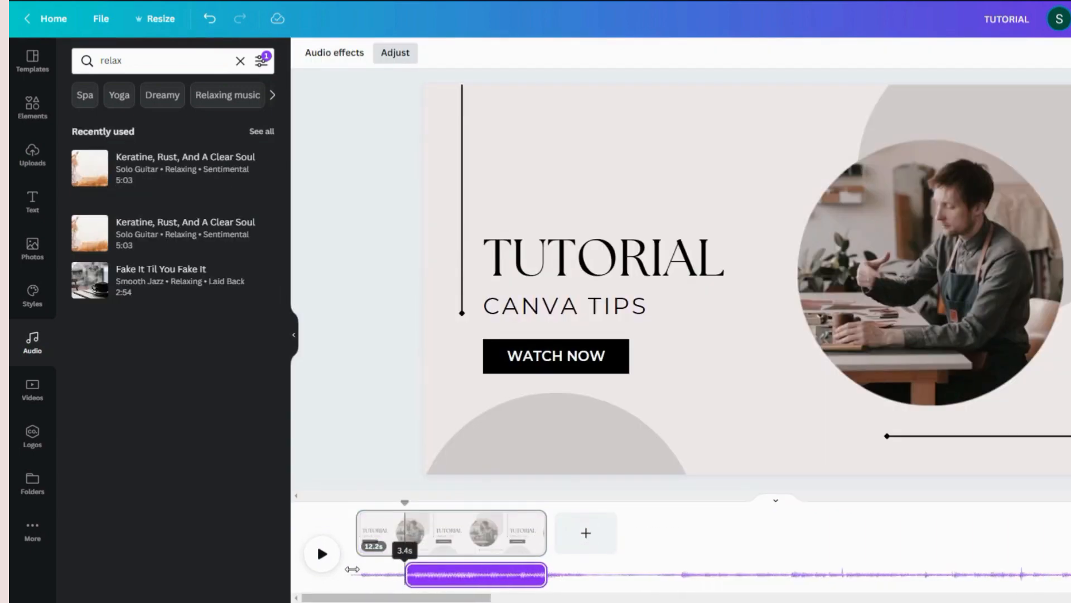
drag(405, 502, 352, 504)
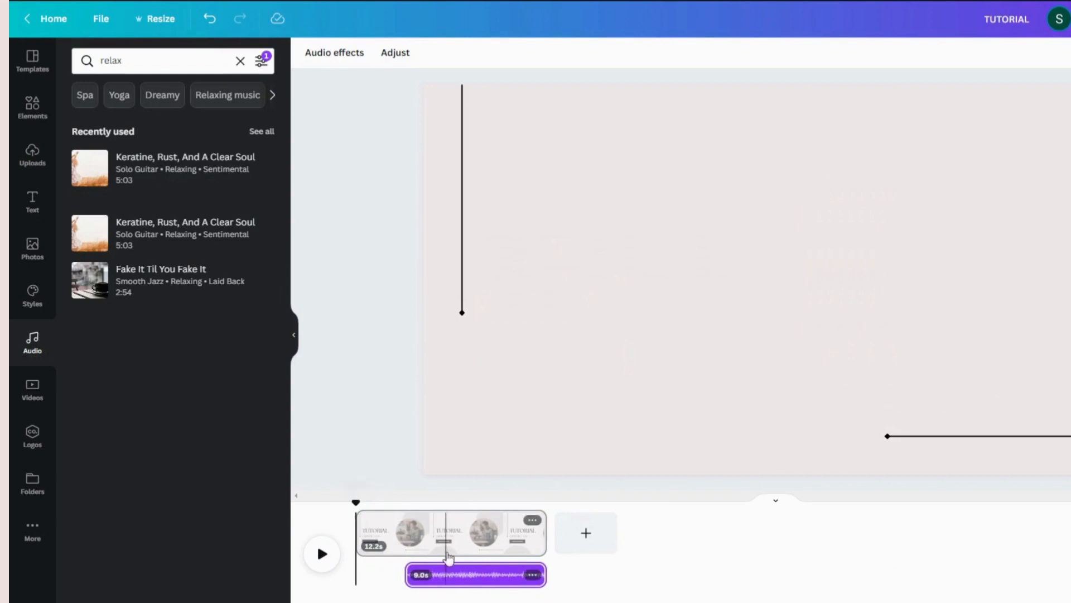
drag(455, 575, 409, 575)
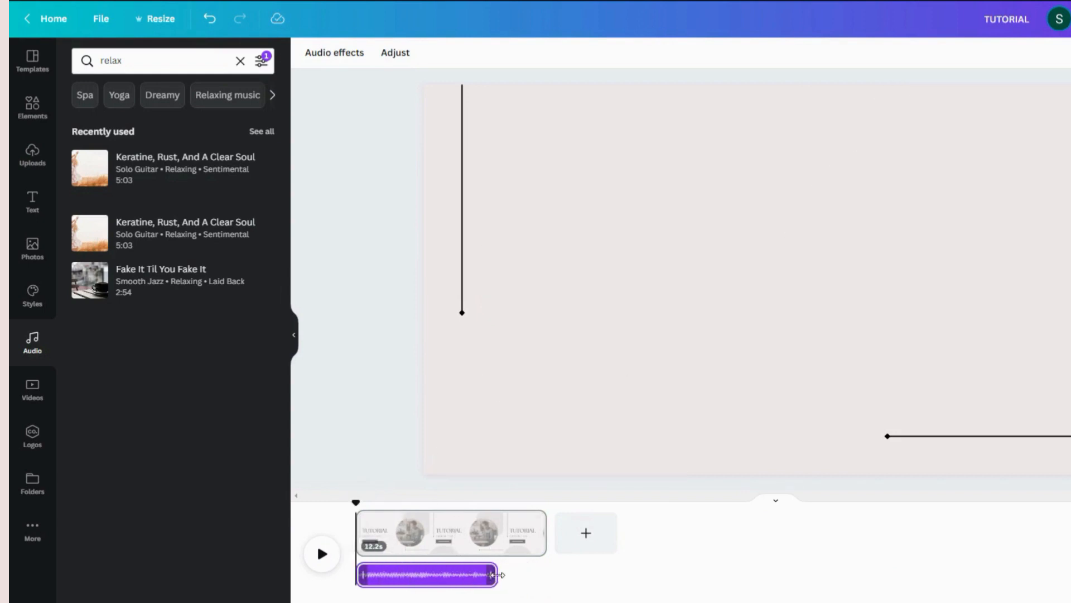
drag(495, 575, 545, 576)
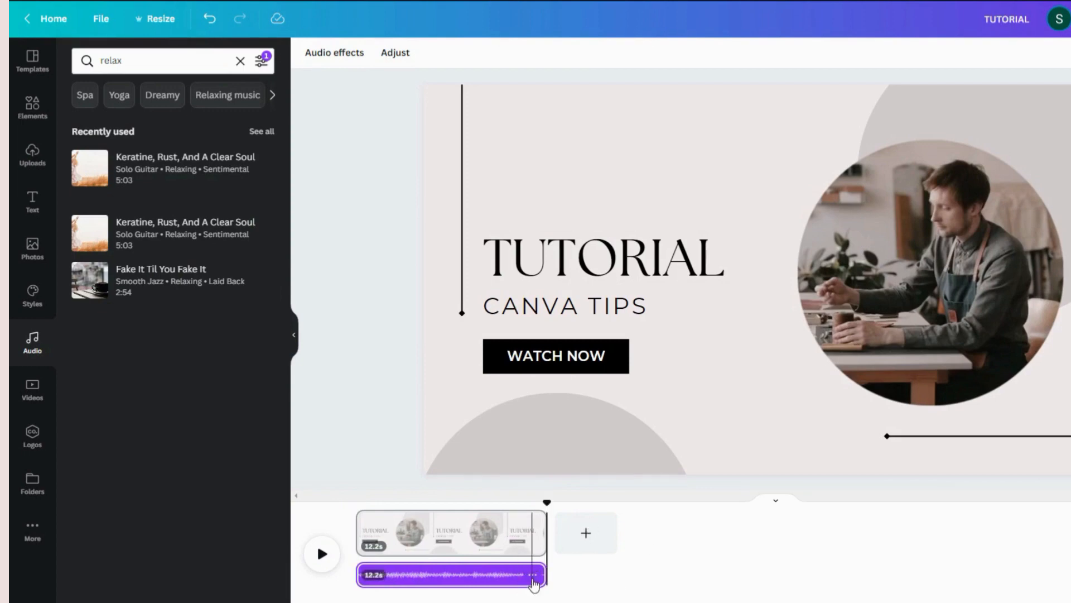
- Set the audio track's fade in and fade out to 5.0 s each
click(533, 574)
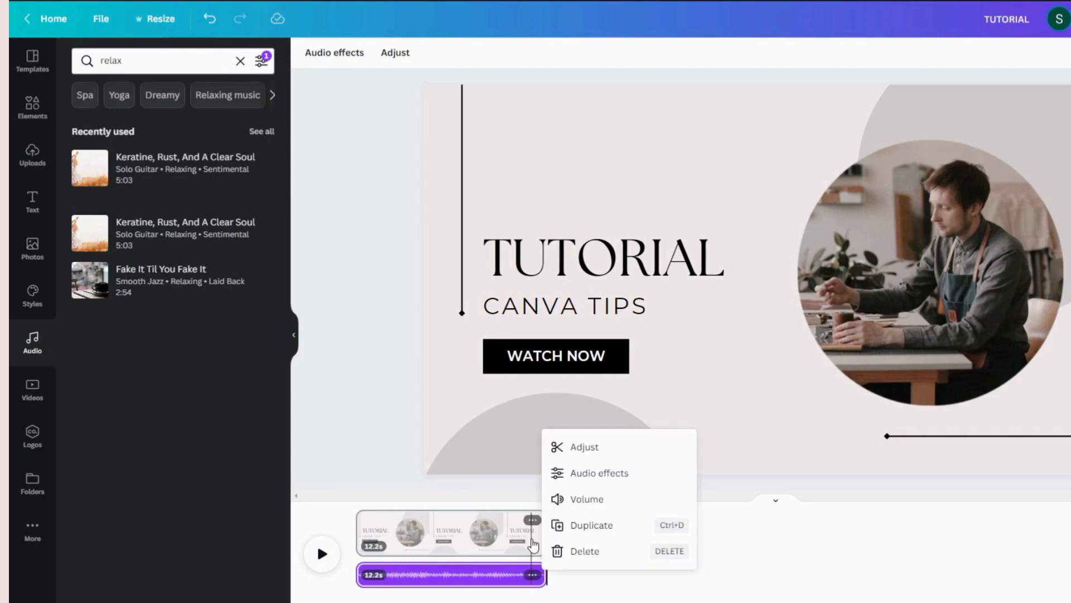
click(642, 473)
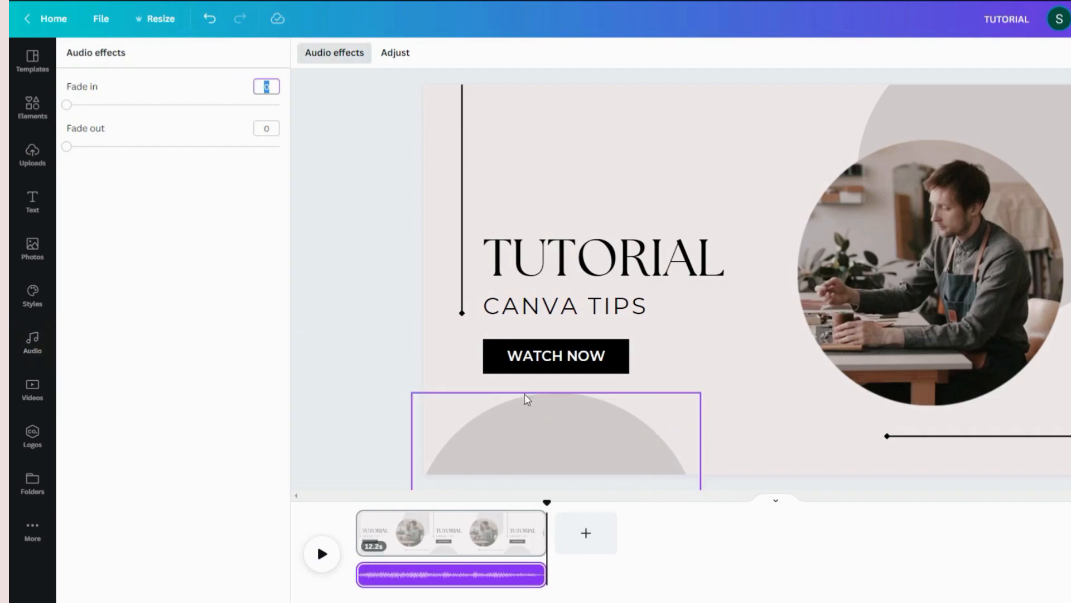
drag(67, 105, 315, 121)
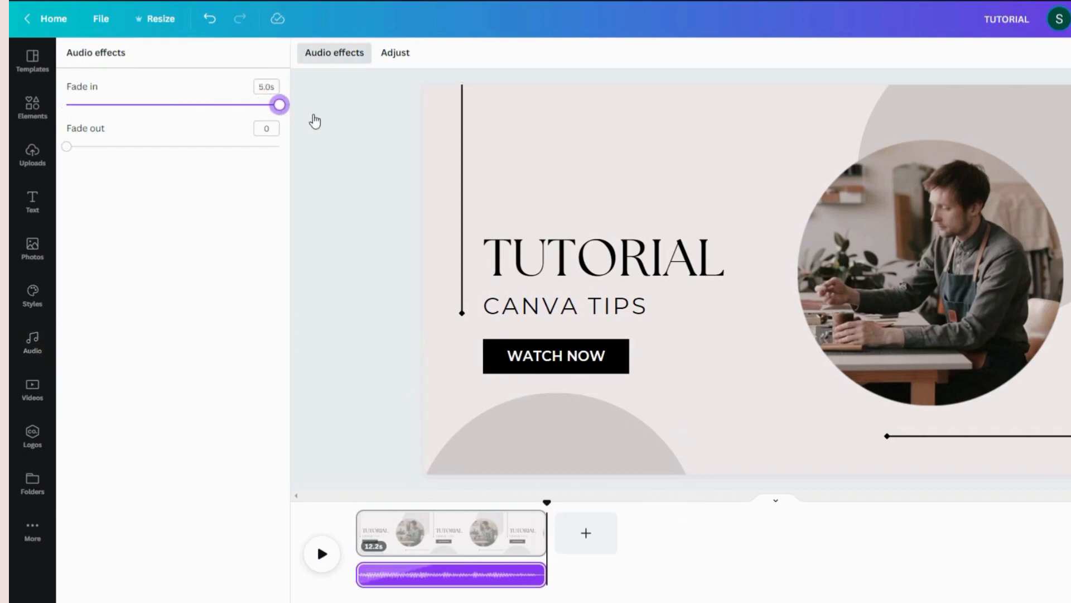
drag(67, 147, 307, 156)
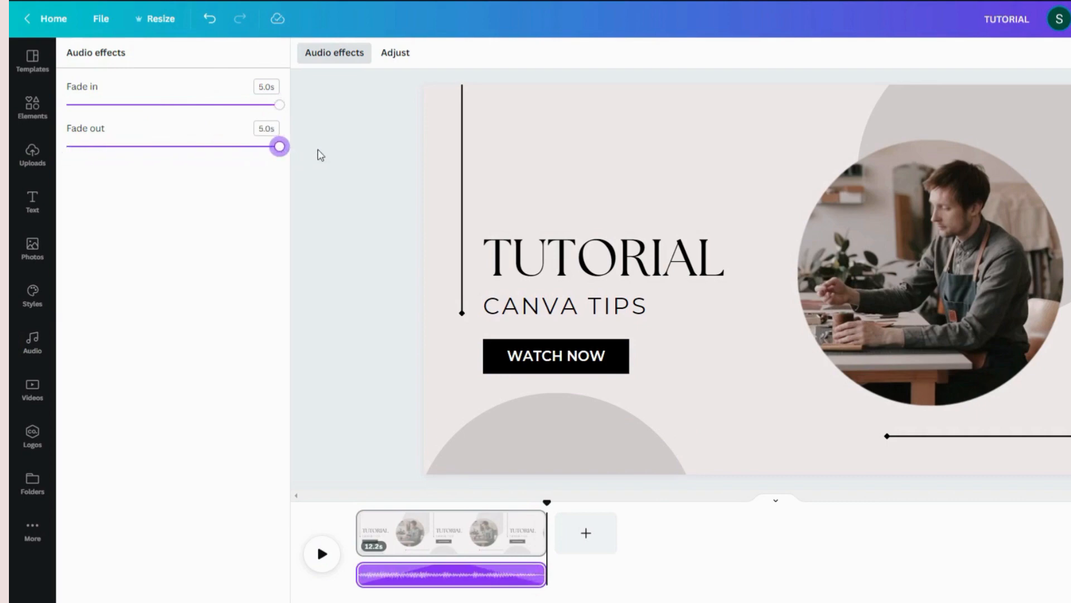
click(714, 528)
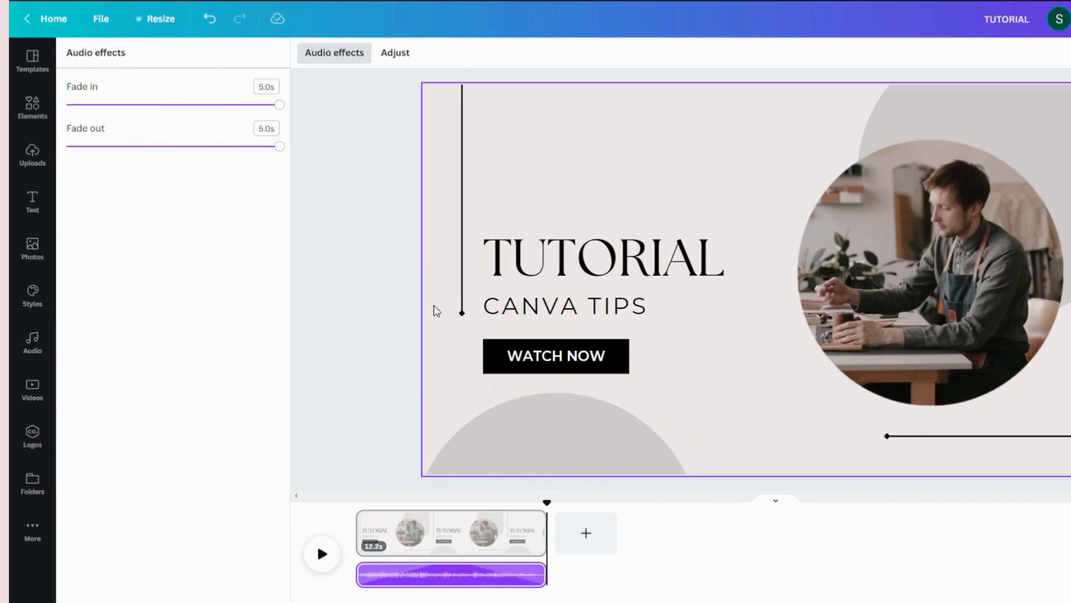
click(434, 306)
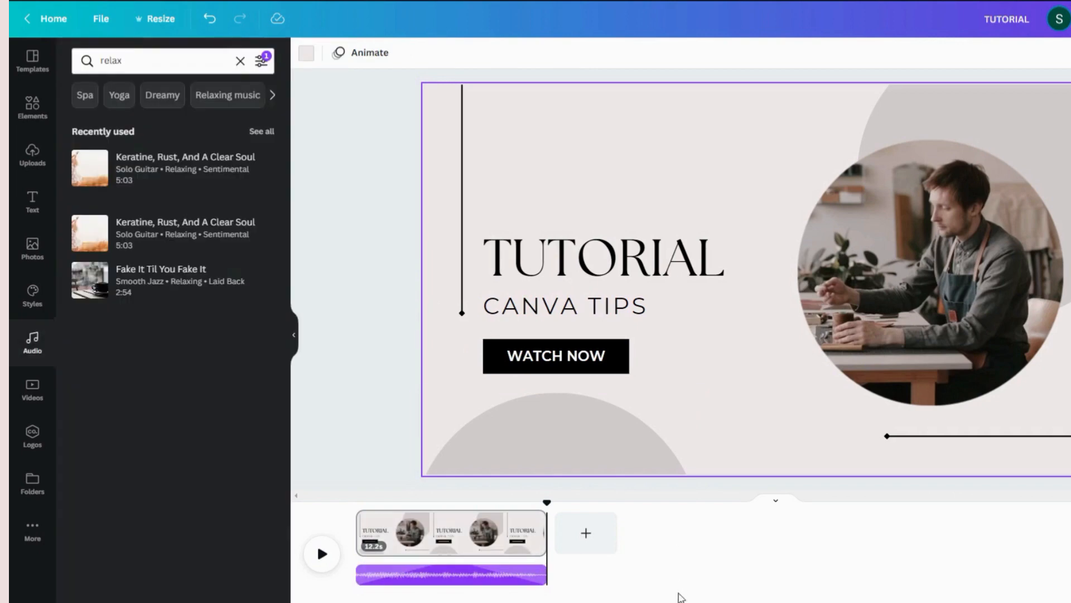
- Play the video from its beginning to review the animations together with the music
drag(549, 501, 356, 501)
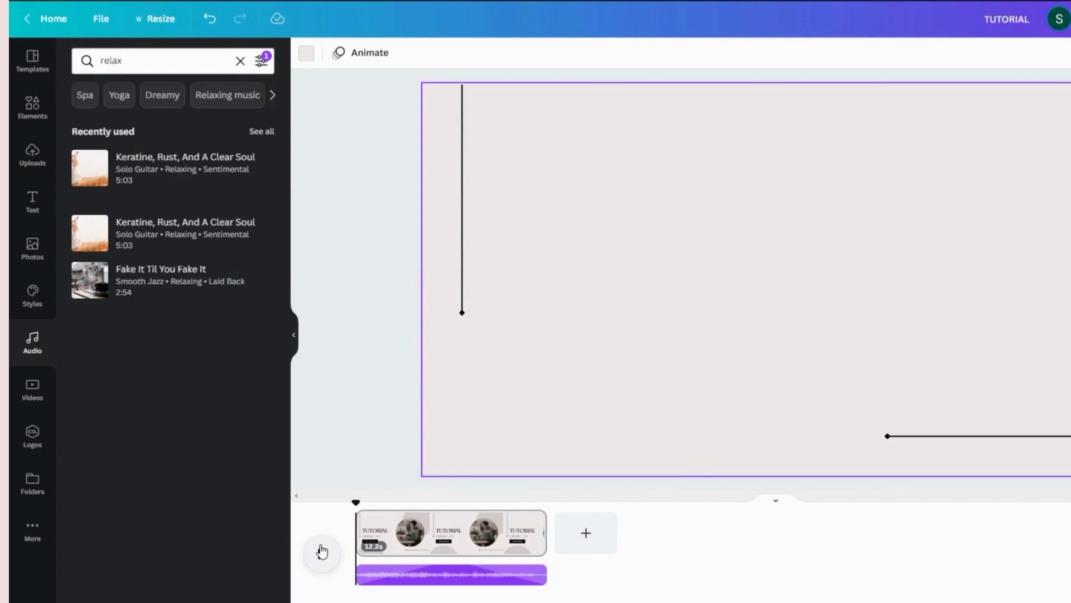
click(322, 551)
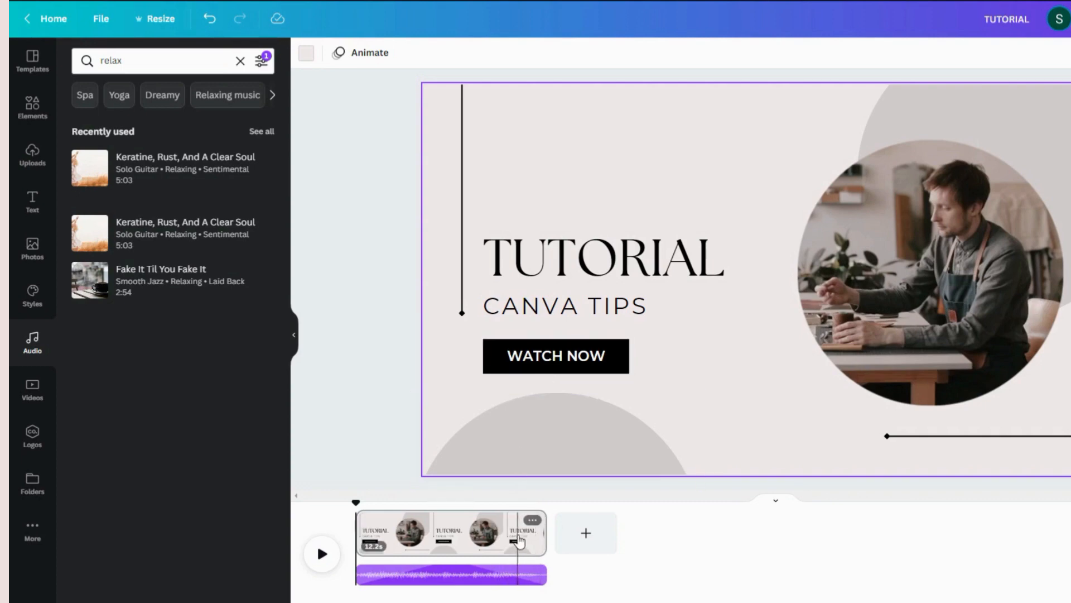
- Duplicate the finished page in the timeline as a second page
click(517, 539)
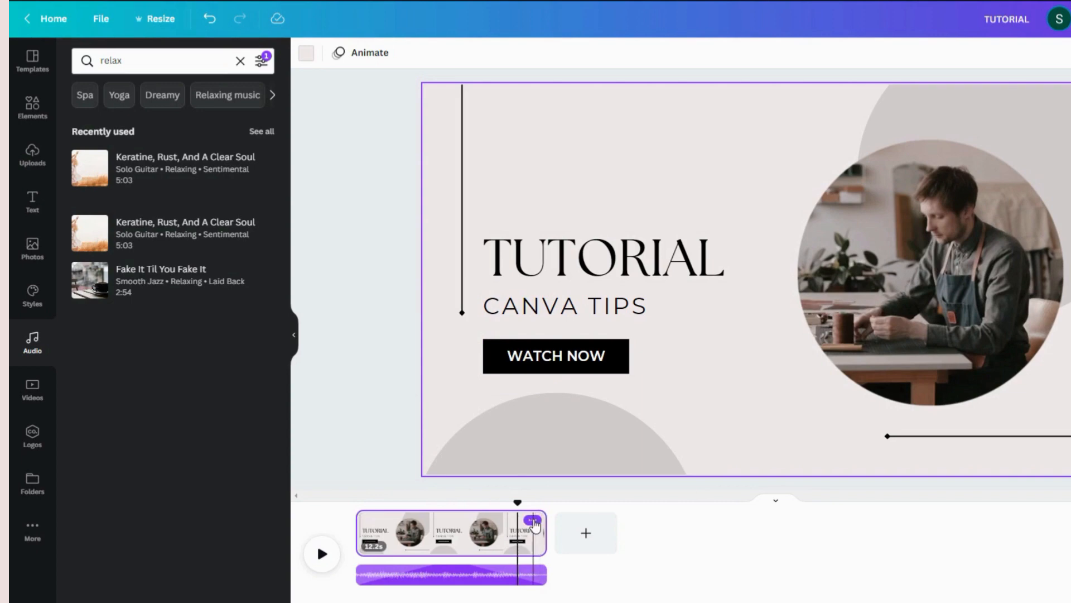
click(533, 521)
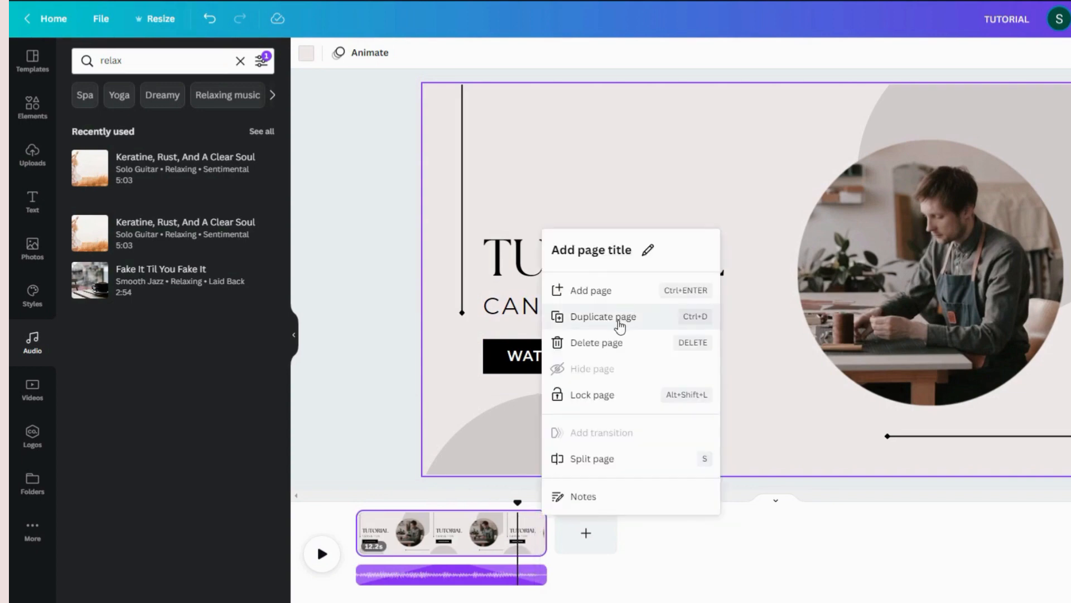
click(619, 322)
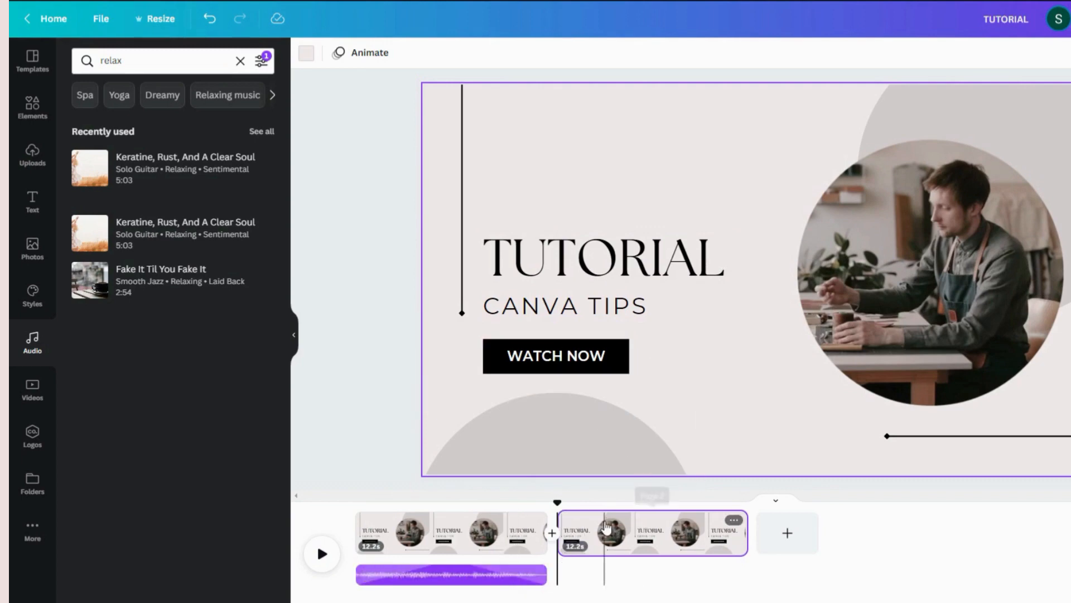
- Replace the TUTORIAL heading on the second page with "Thank You!" and widen its text box to fit one line
click(555, 252)
double_click(649, 252)
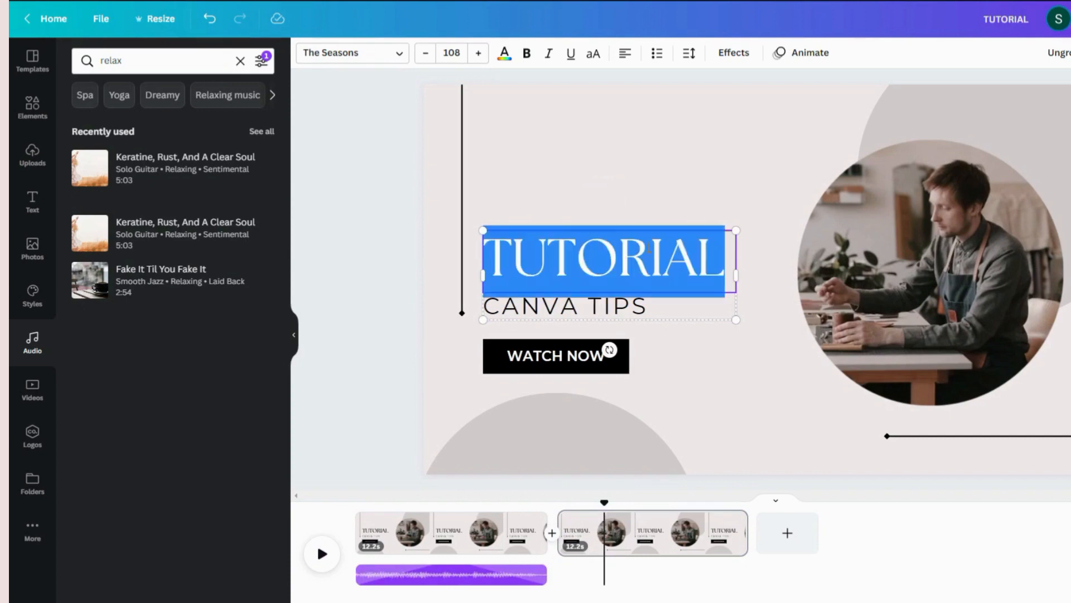
key(BackSpace)
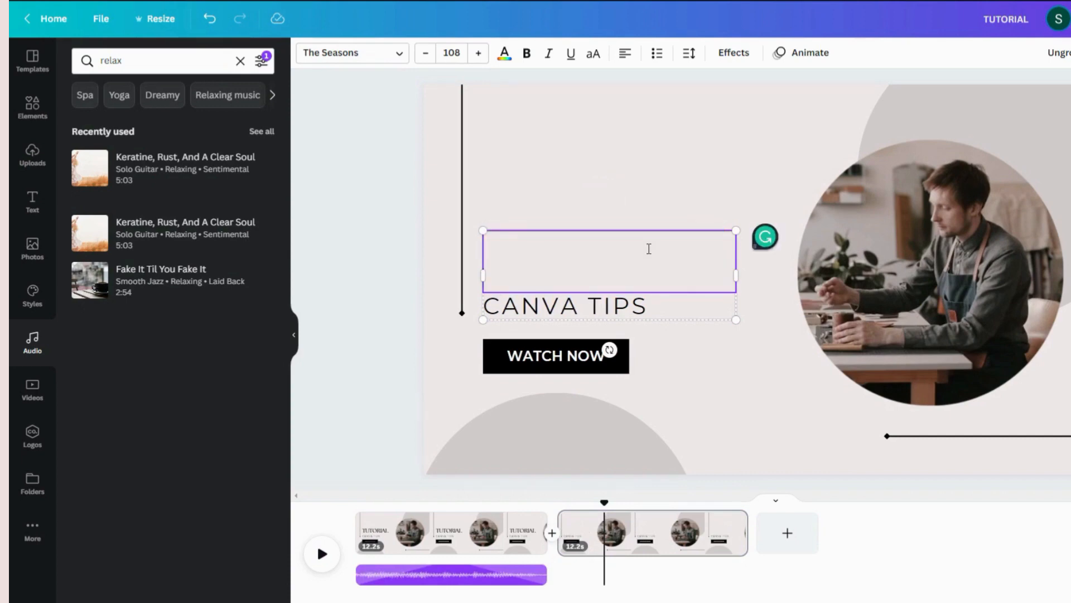
text(Thank )
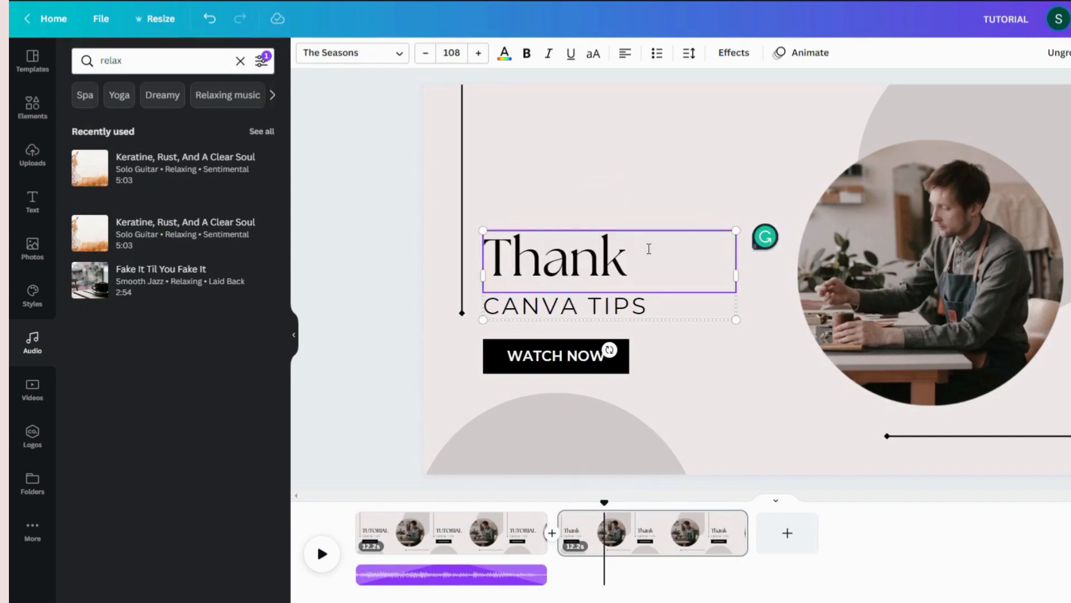
text(You!)
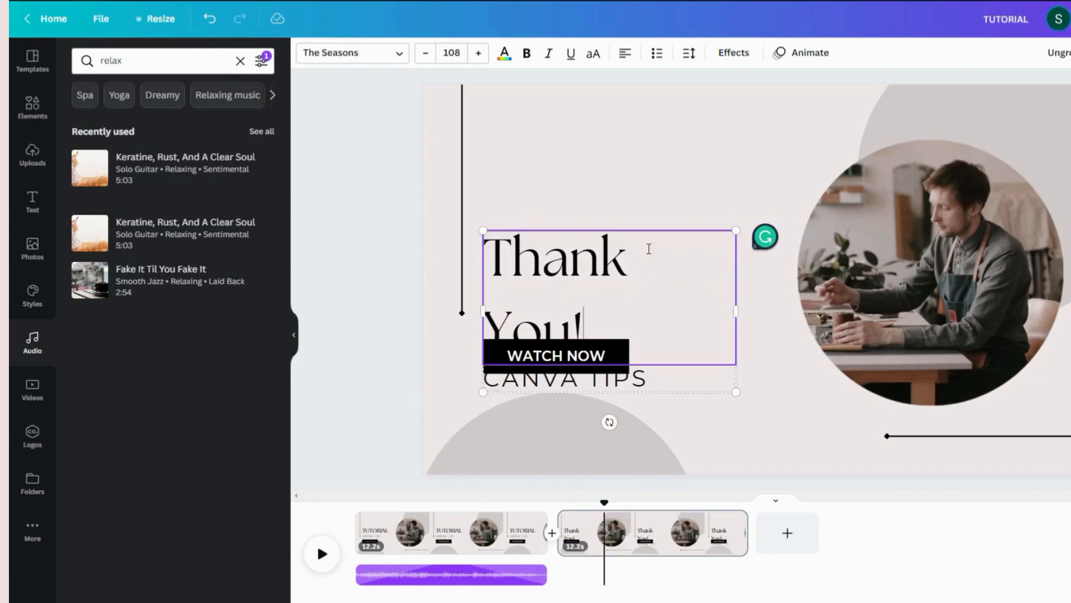
drag(736, 310, 766, 310)
- Replace the CANVA TIPS subheading on the second page with "View more videos"
click(595, 310)
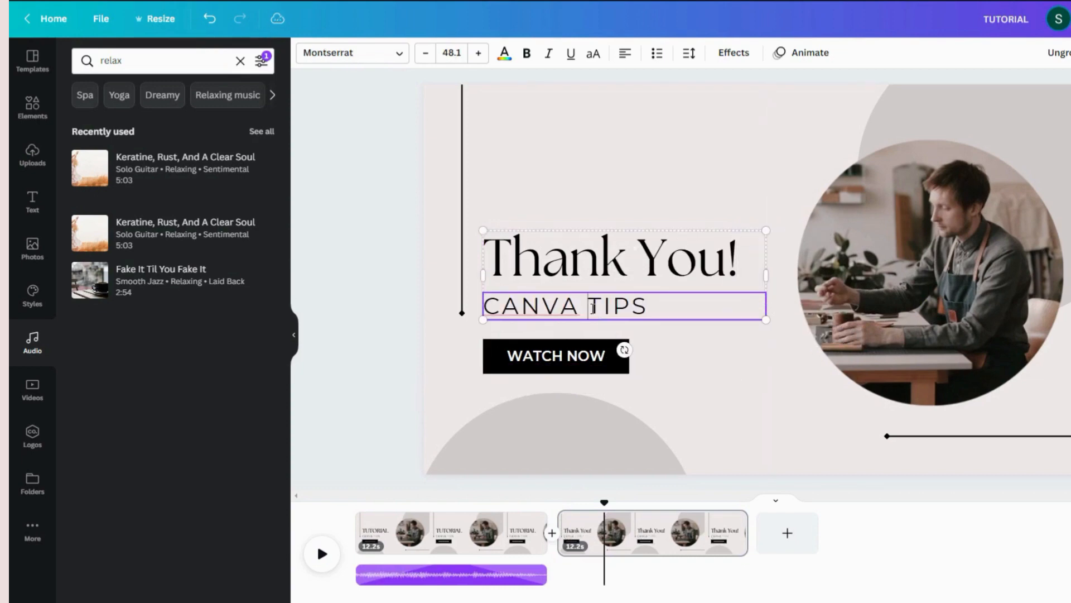
key(BackSpace)
key(BackSpace)
key(BackSpace)
key(BackSpace)
key(BackSpace)
key(BackSpace)
key(BackSpace)
key(BackSpace)
key(BackSpace)
key(BackSpace)
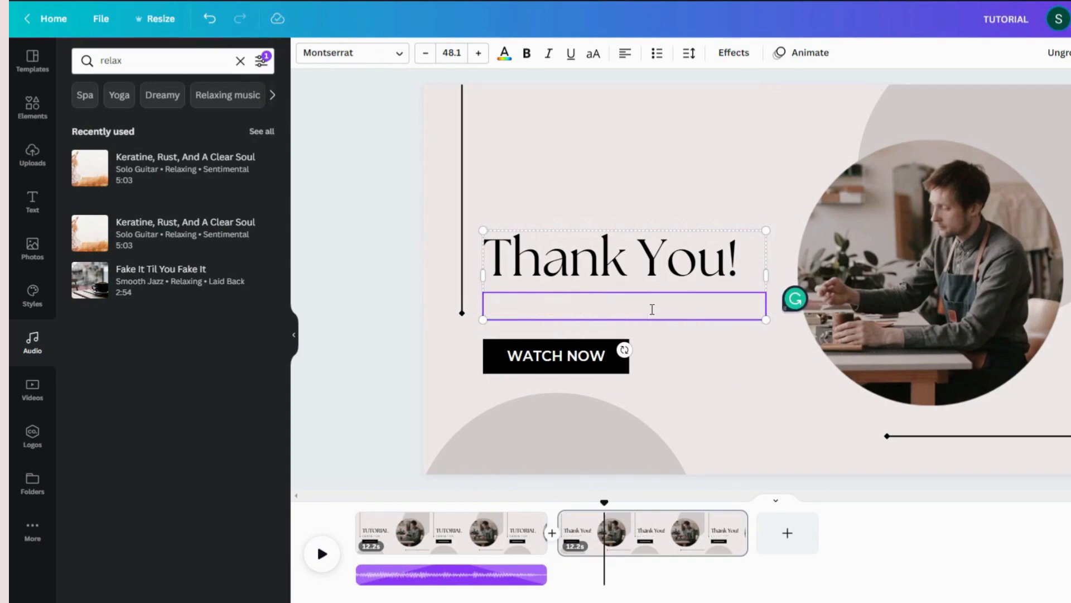
text(S)
text(V)
text(iew )
text(more)
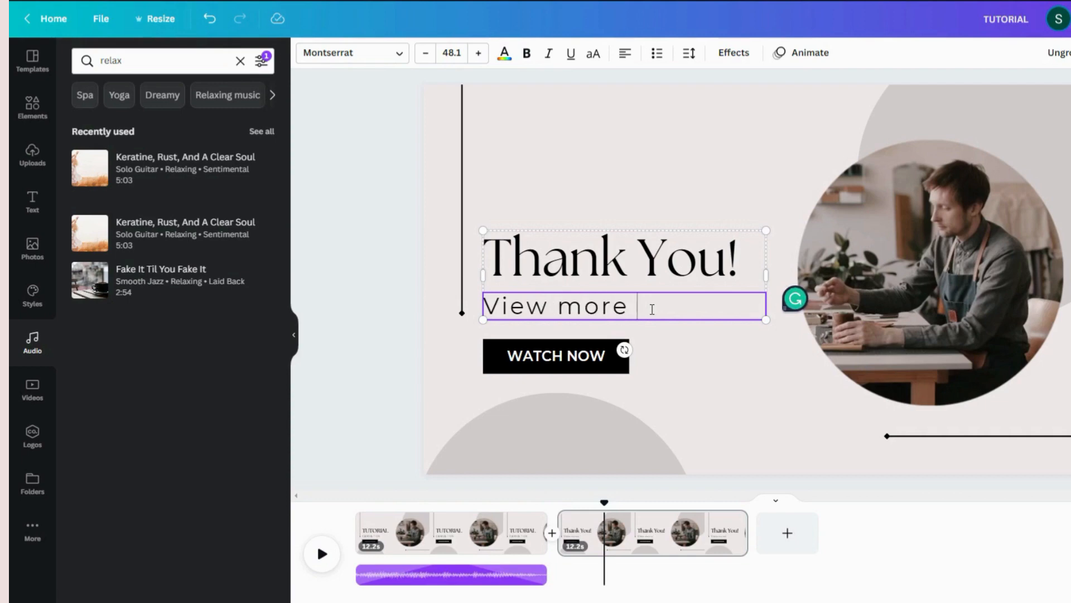
text( videos)
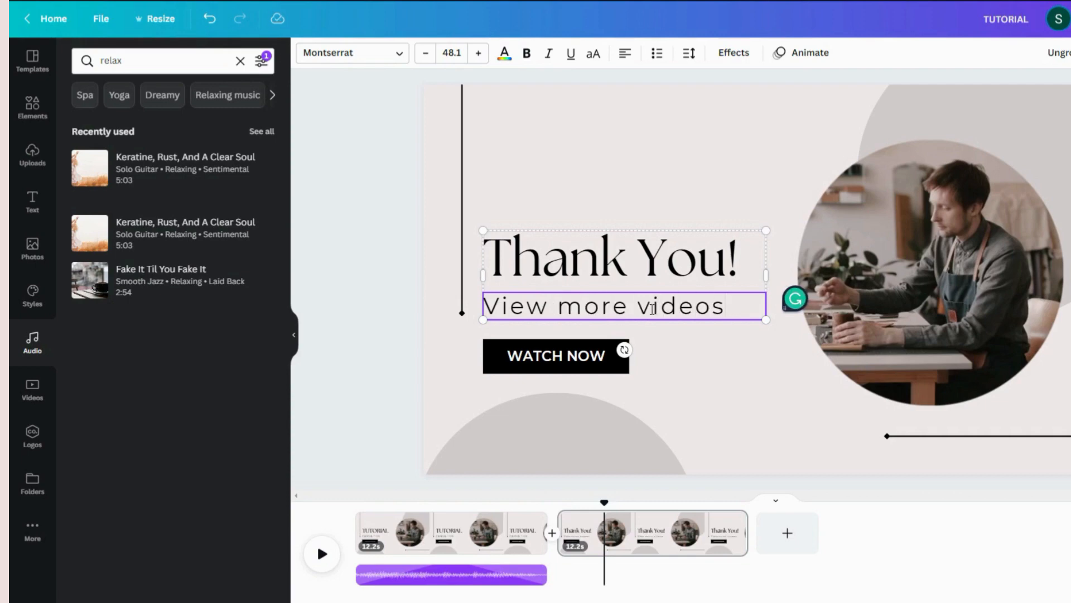
click(755, 401)
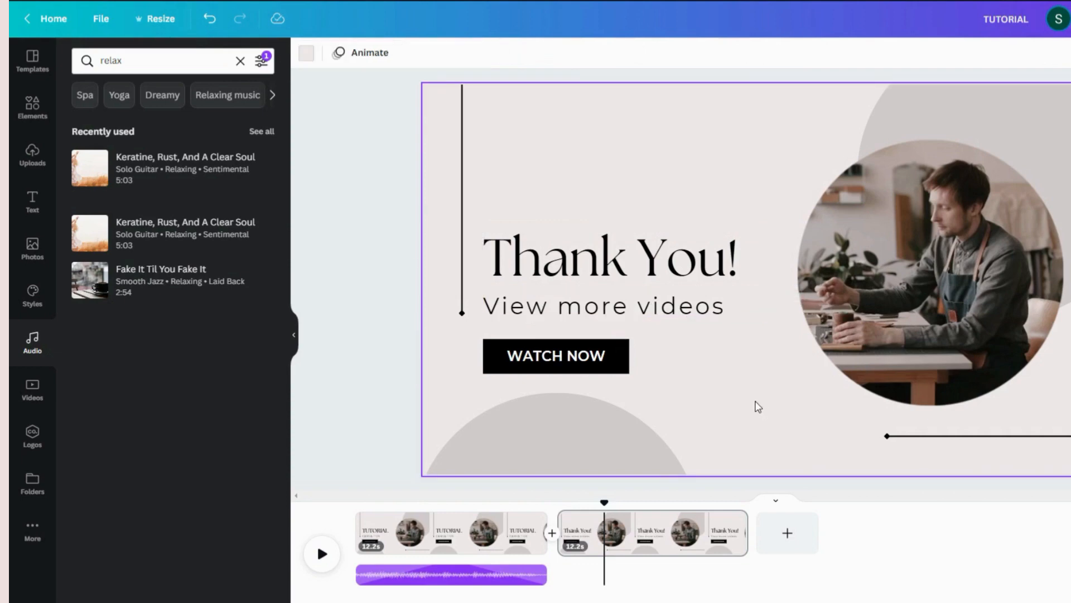